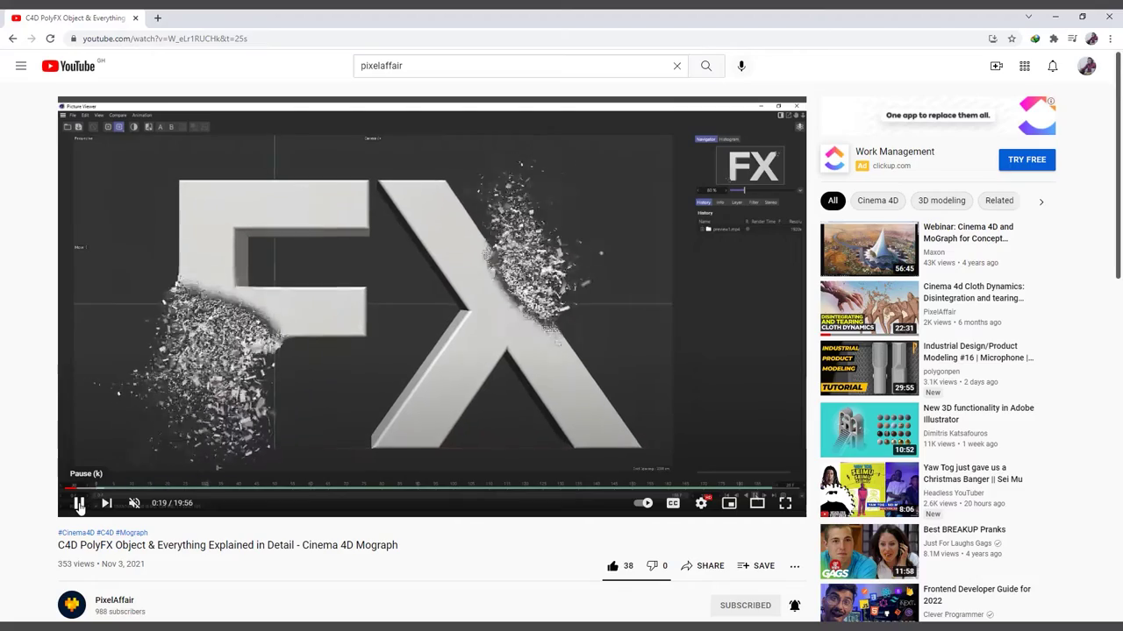
# Pause the C4D PolyFX tutorial video and read the viewer comments below it
pyautogui.click(78, 503)
pyautogui.scroll(-5, 471, 353)
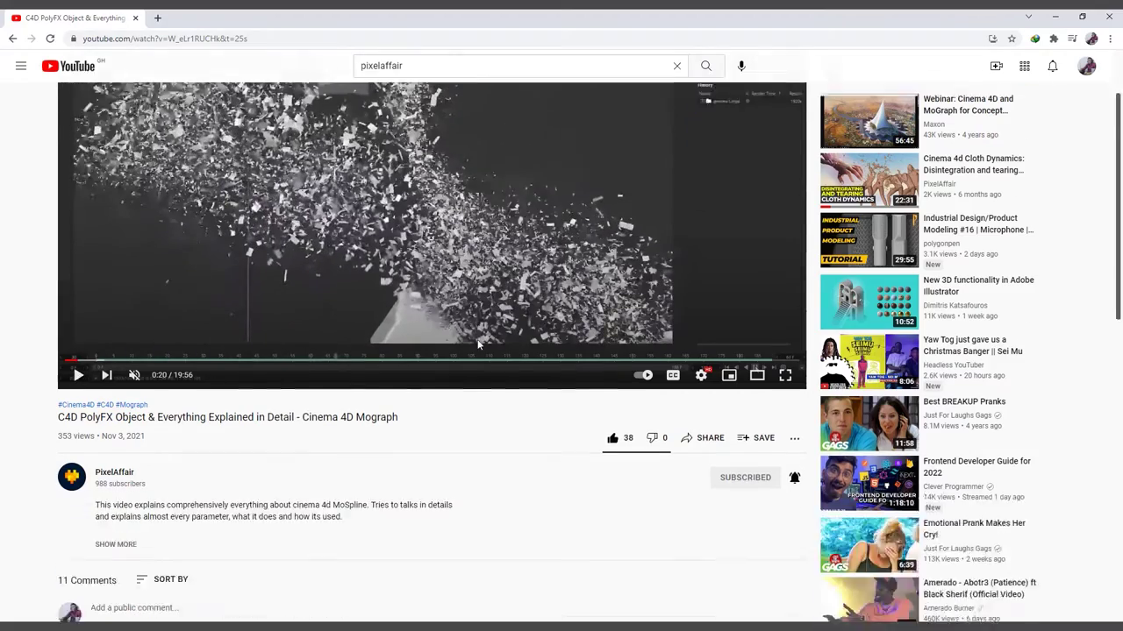
pyautogui.scroll(2, 381, 242)
pyautogui.scroll(-1, 316, 379)
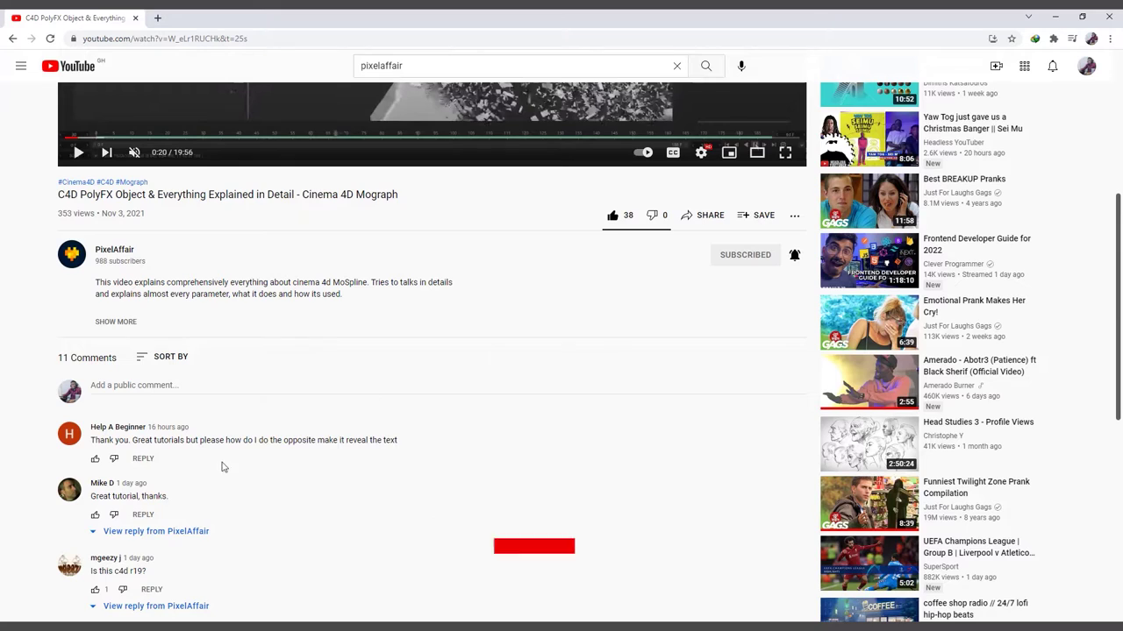
pyautogui.scroll(3, 482, 380)
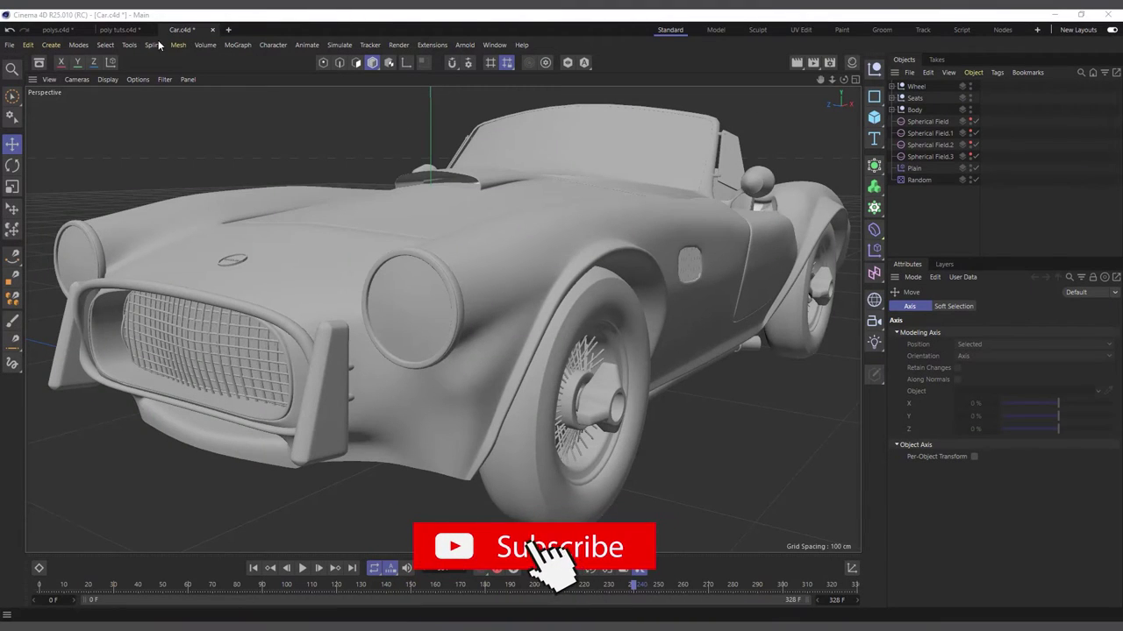
# Switch to the poly tuts.c4d project in Cinema 4D, preview its X disintegration animation and return to the first frame
pyautogui.click(118, 29)
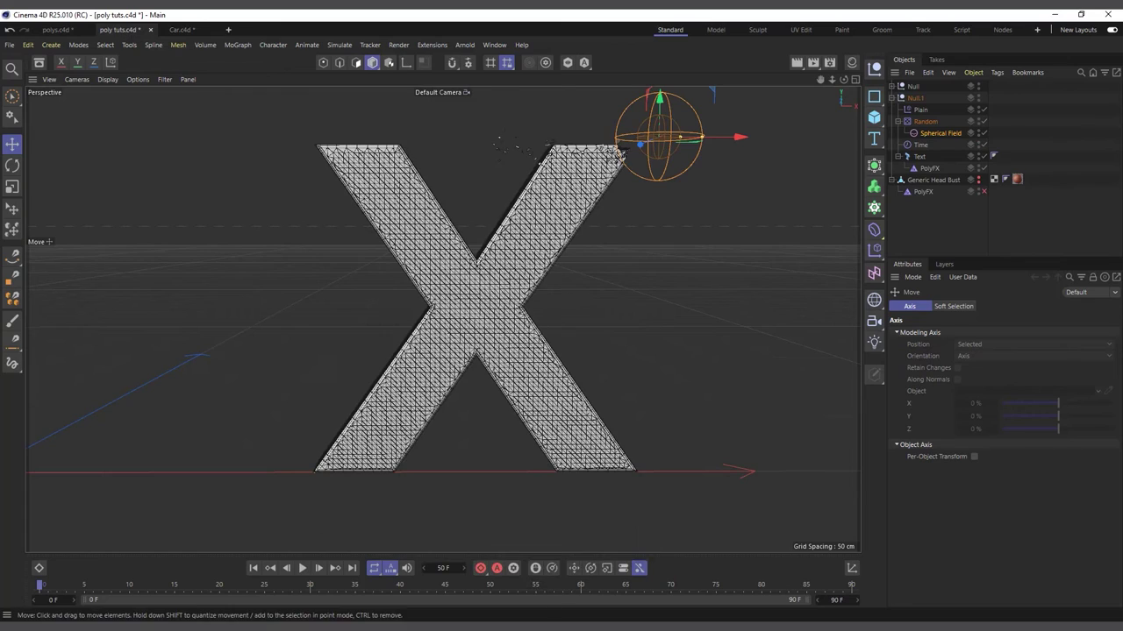
pyautogui.click(301, 568)
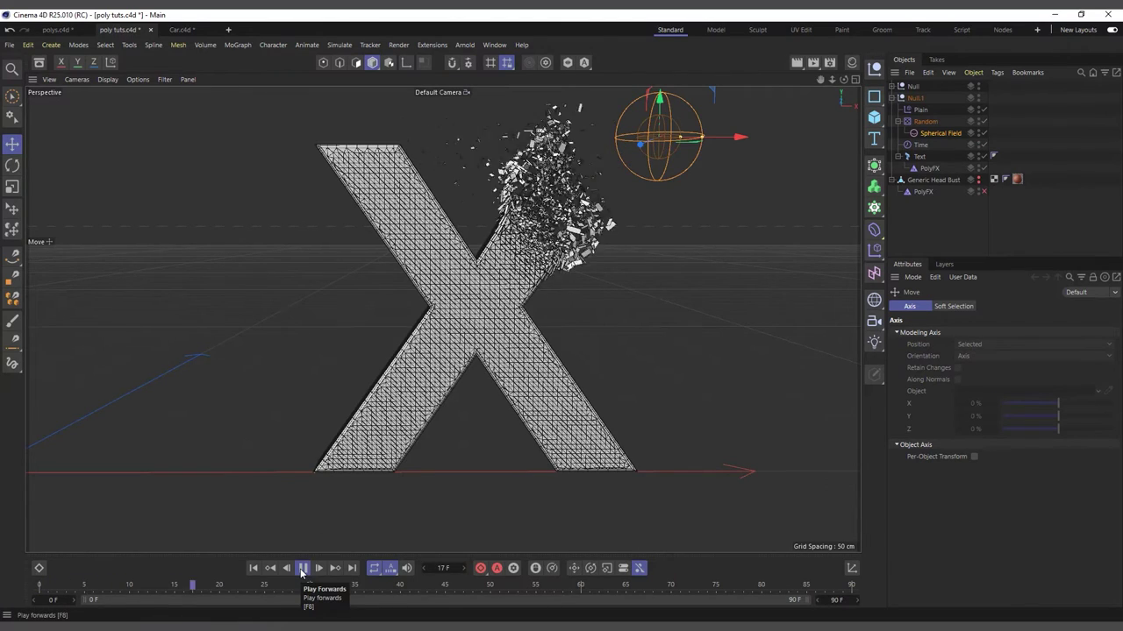
pyautogui.click(301, 568)
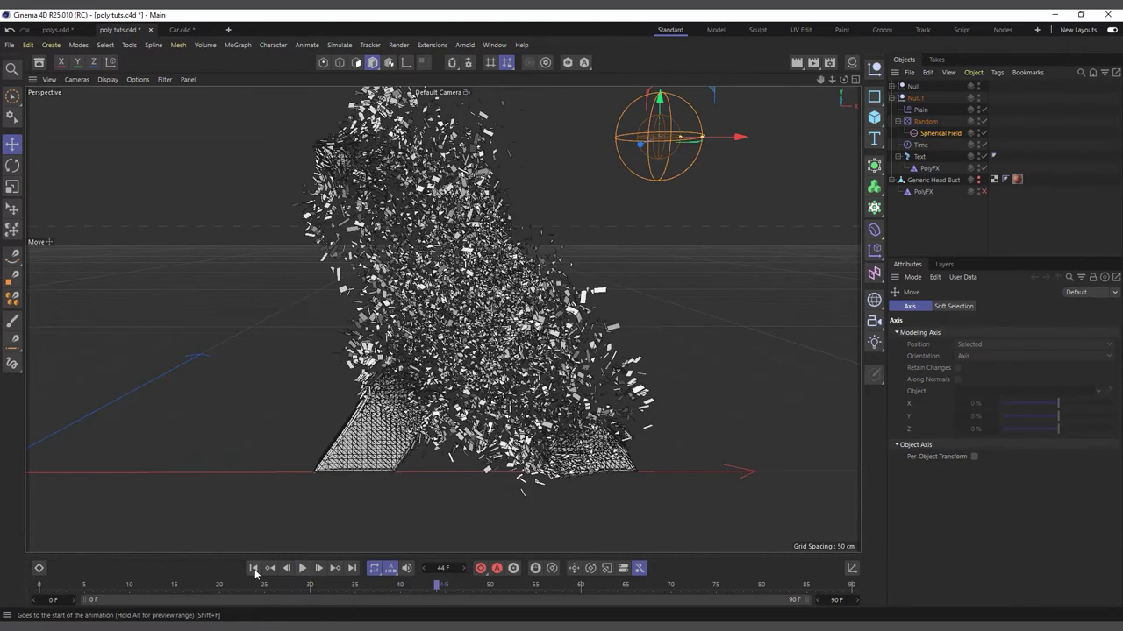
pyautogui.click(254, 569)
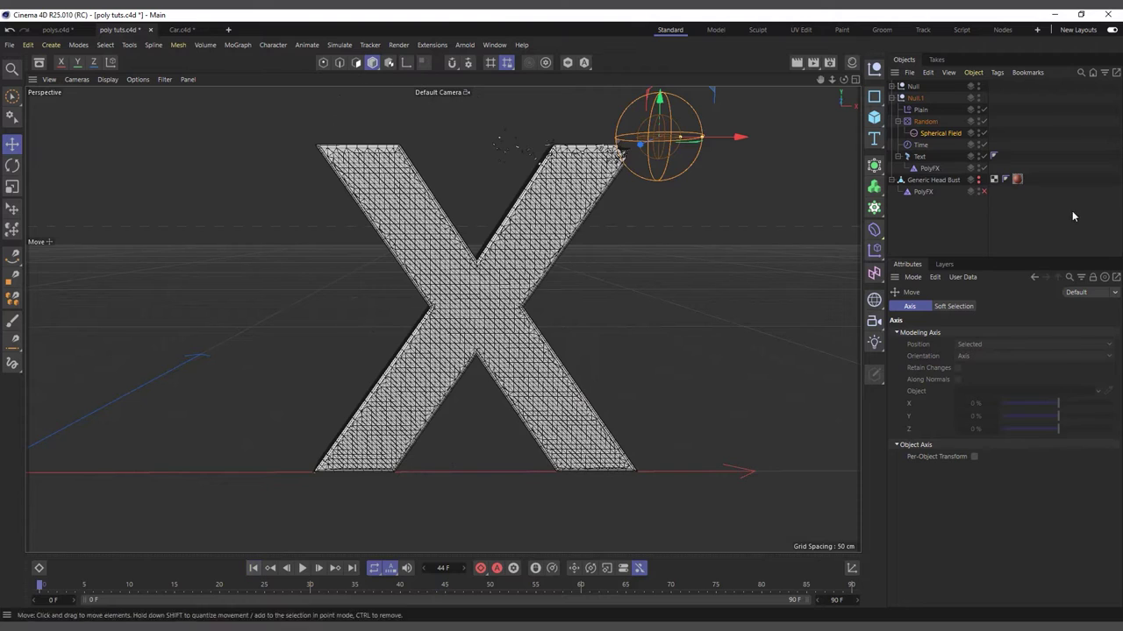
# Add an Invert modifier layer above the Spherical Field in the Fields of the Plain, Random and Time effectors
pyautogui.click(923, 123)
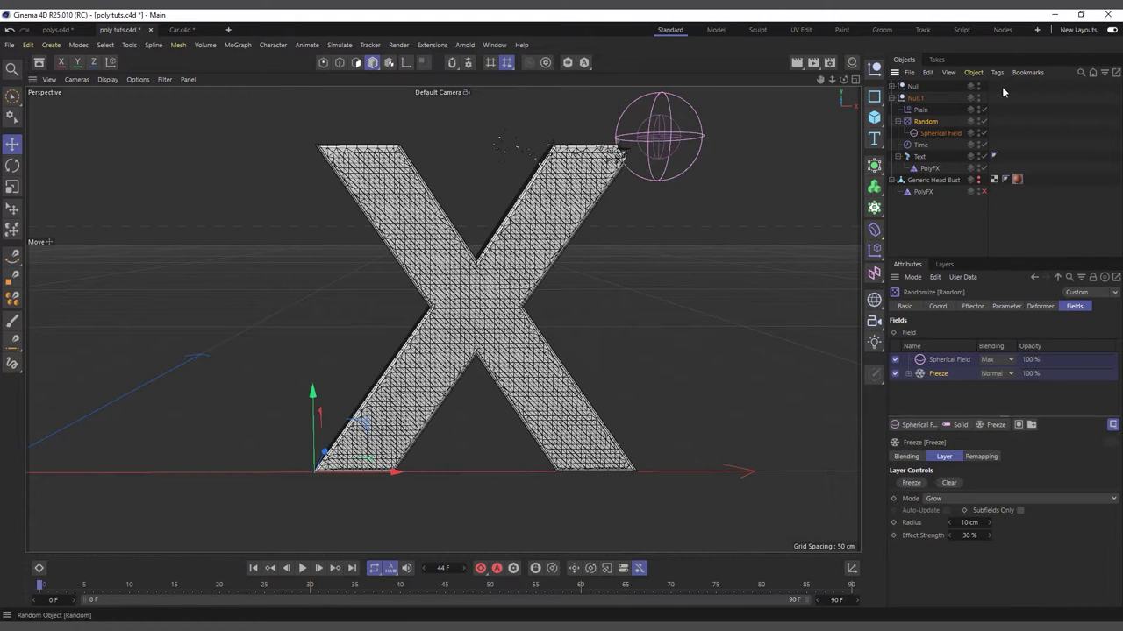
pyautogui.click(920, 110)
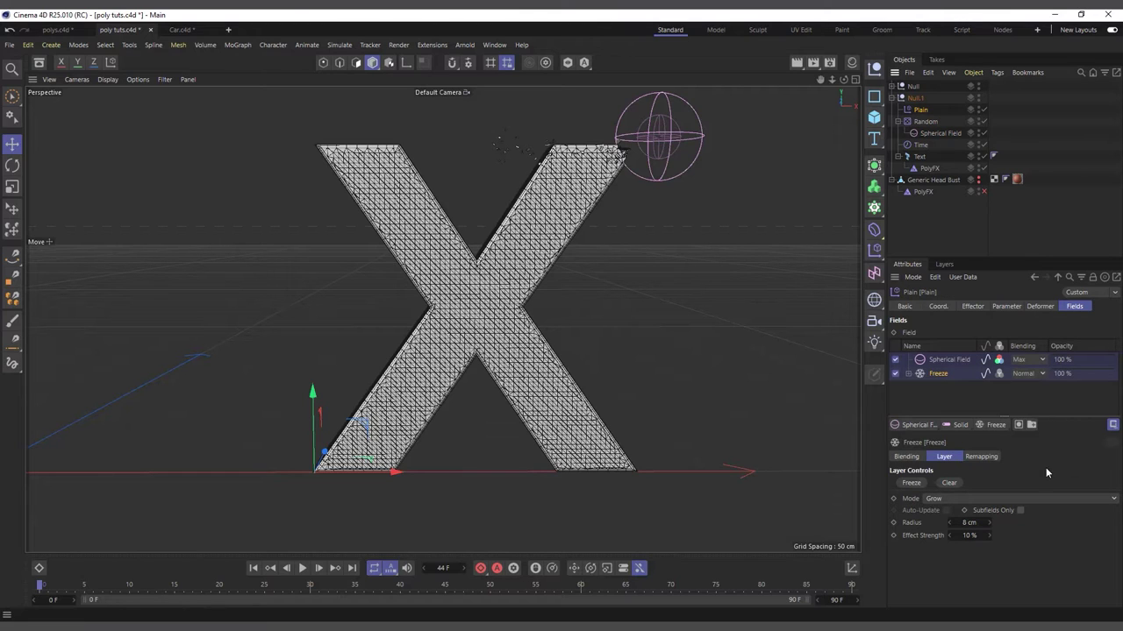
pyautogui.click(994, 426)
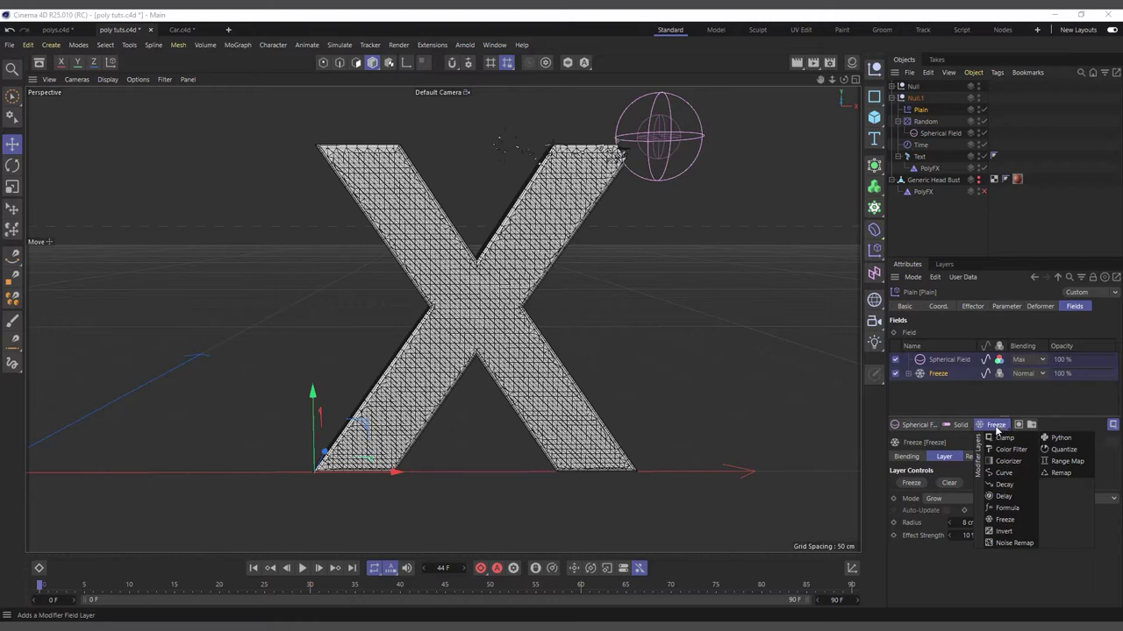
pyautogui.click(1005, 531)
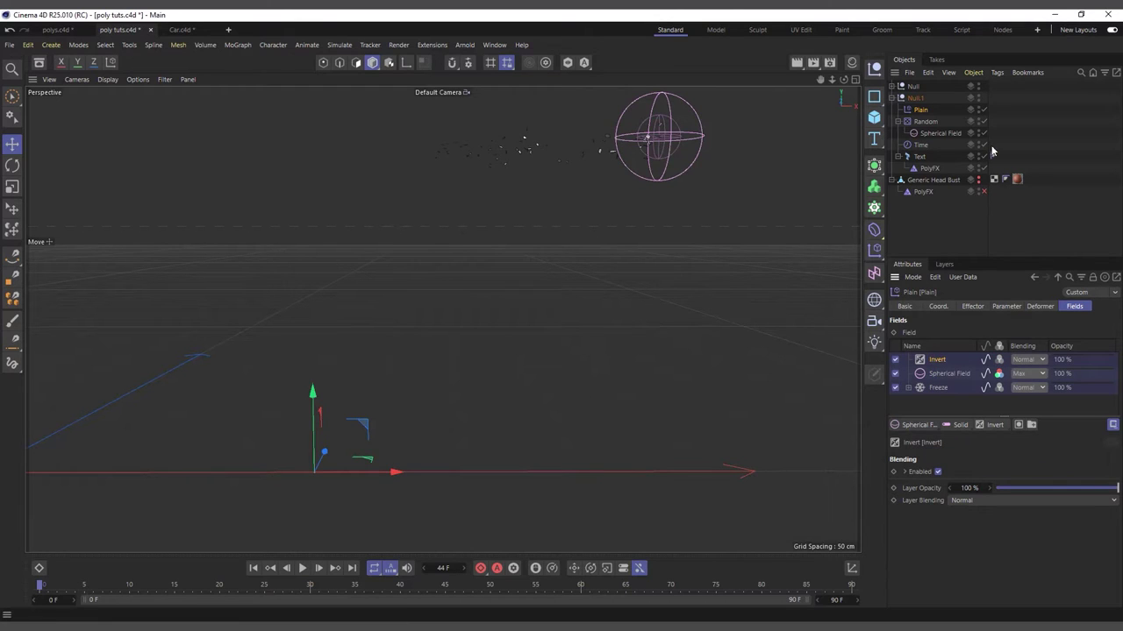
pyautogui.click(927, 123)
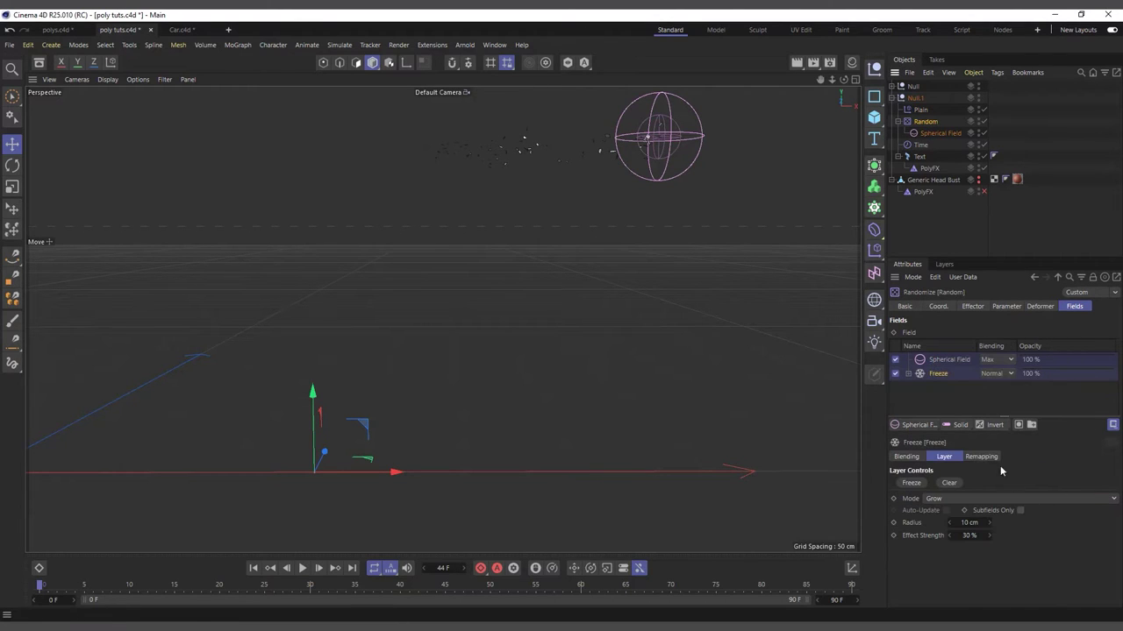
pyautogui.click(991, 424)
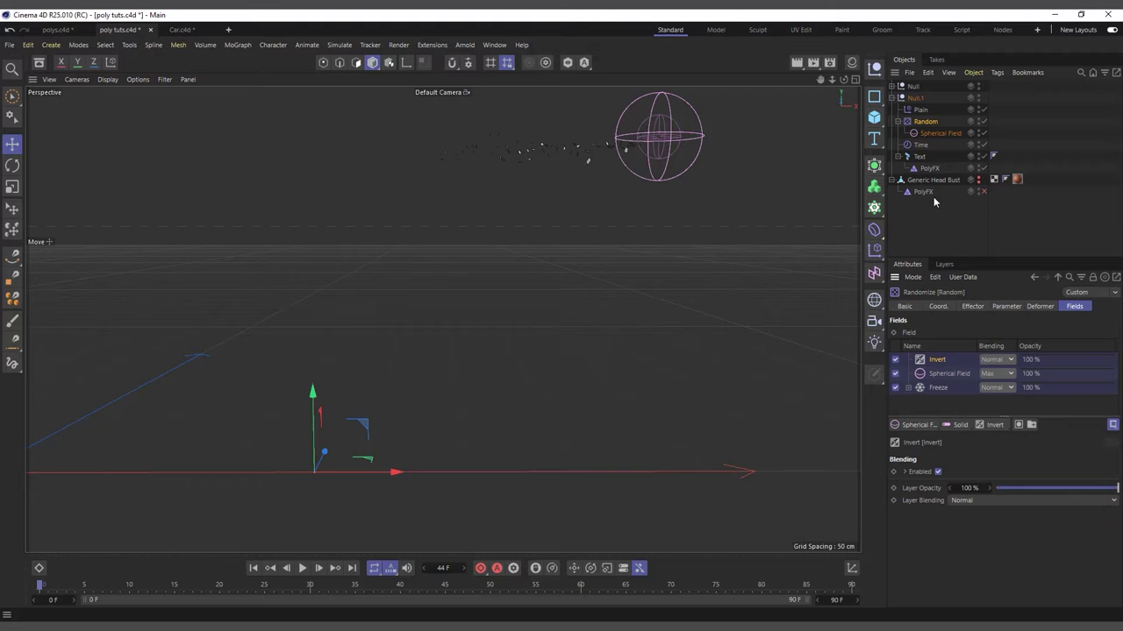
pyautogui.click(921, 145)
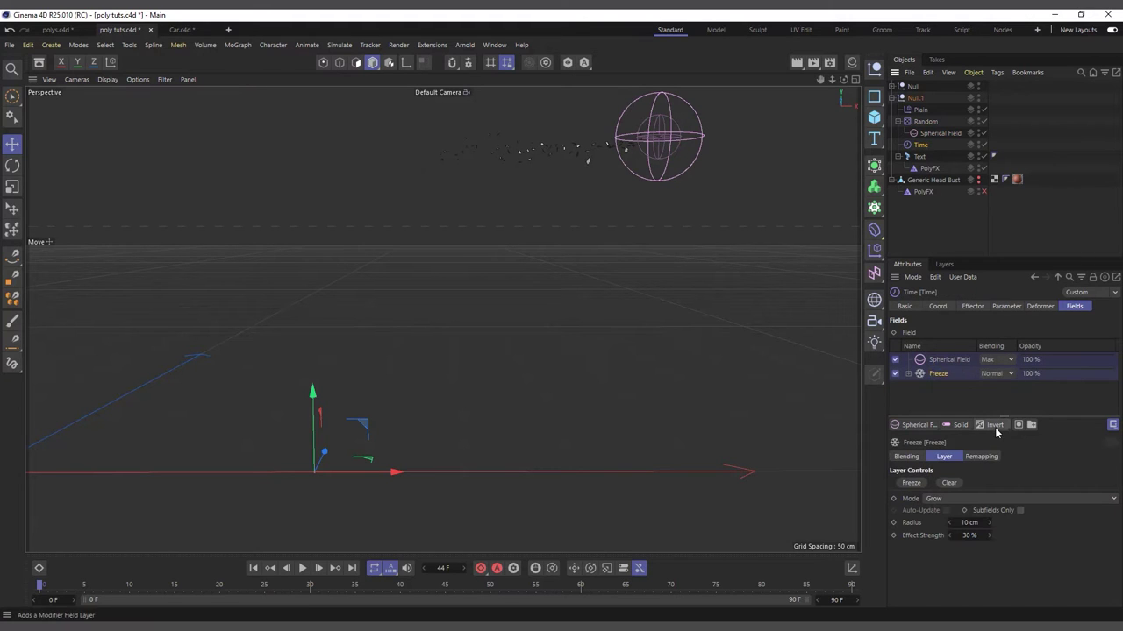
# Preview the inverted animation from the first frame and stop the playback
pyautogui.click(303, 568)
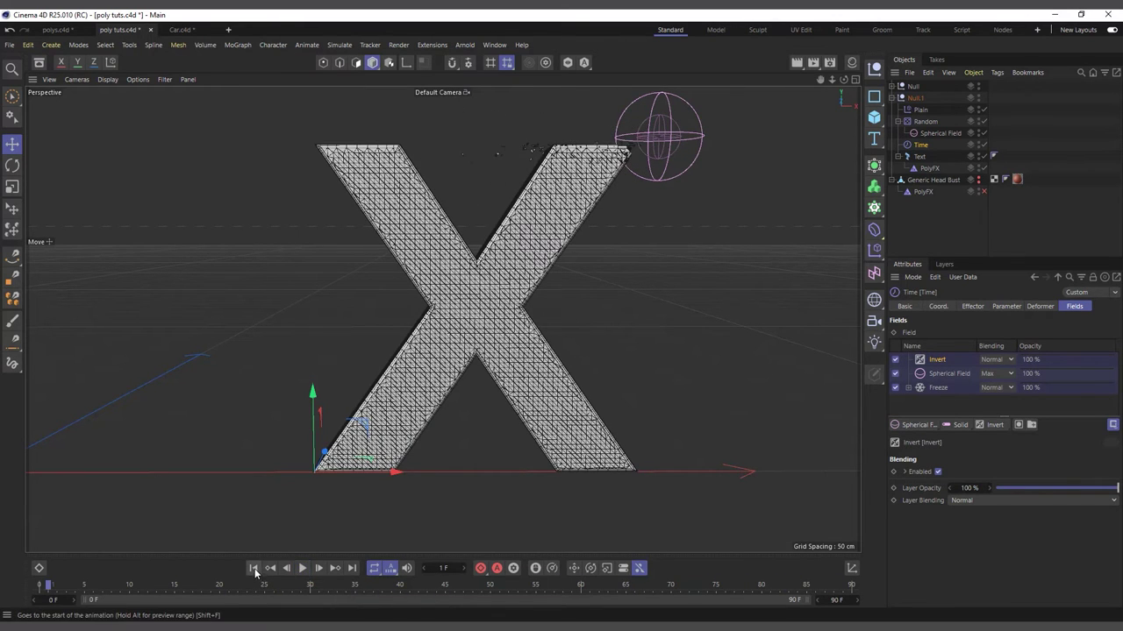
pyautogui.click(254, 568)
pyautogui.click(302, 568)
pyautogui.click(303, 568)
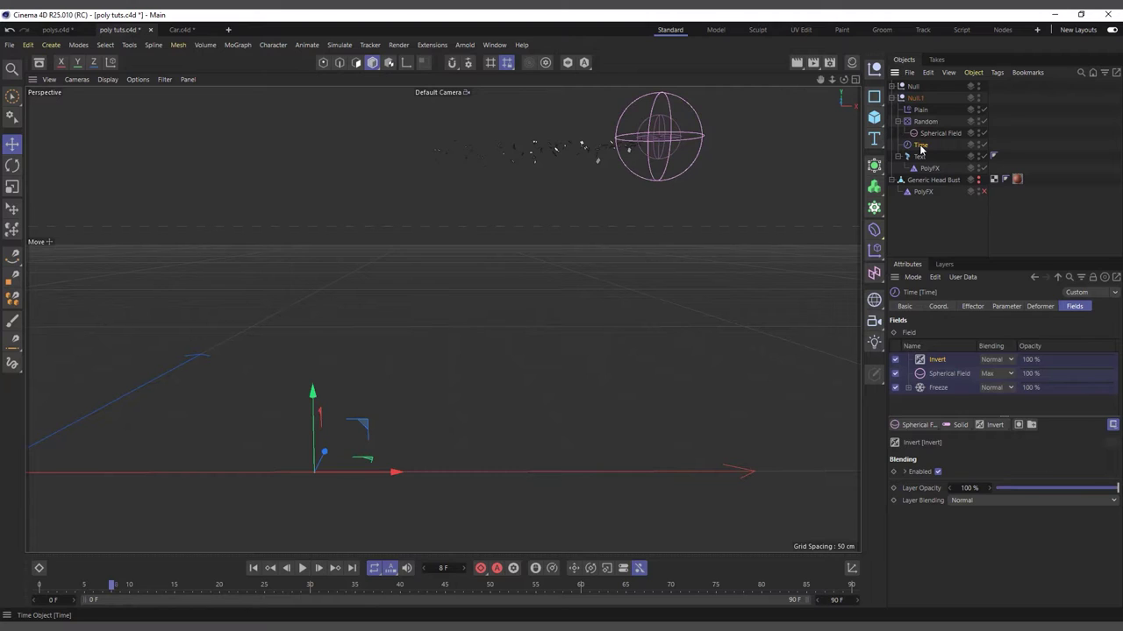
# Enable Subfields Only on the Freeze layers of the Time, Random and Plain effectors and preview the animation
pyautogui.click(945, 388)
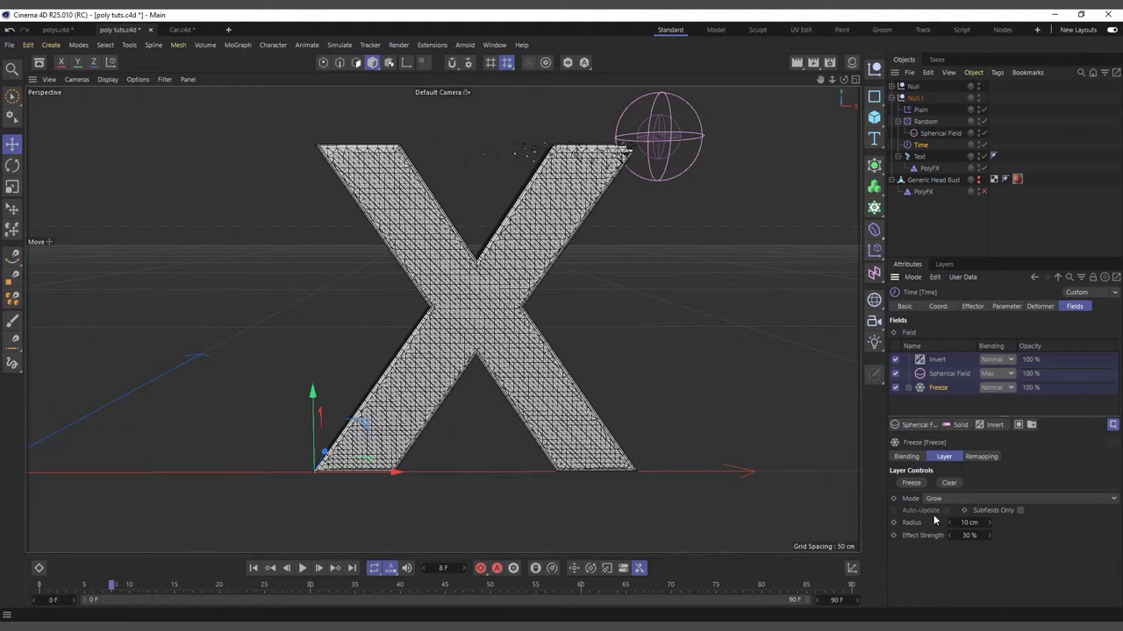
pyautogui.click(1019, 510)
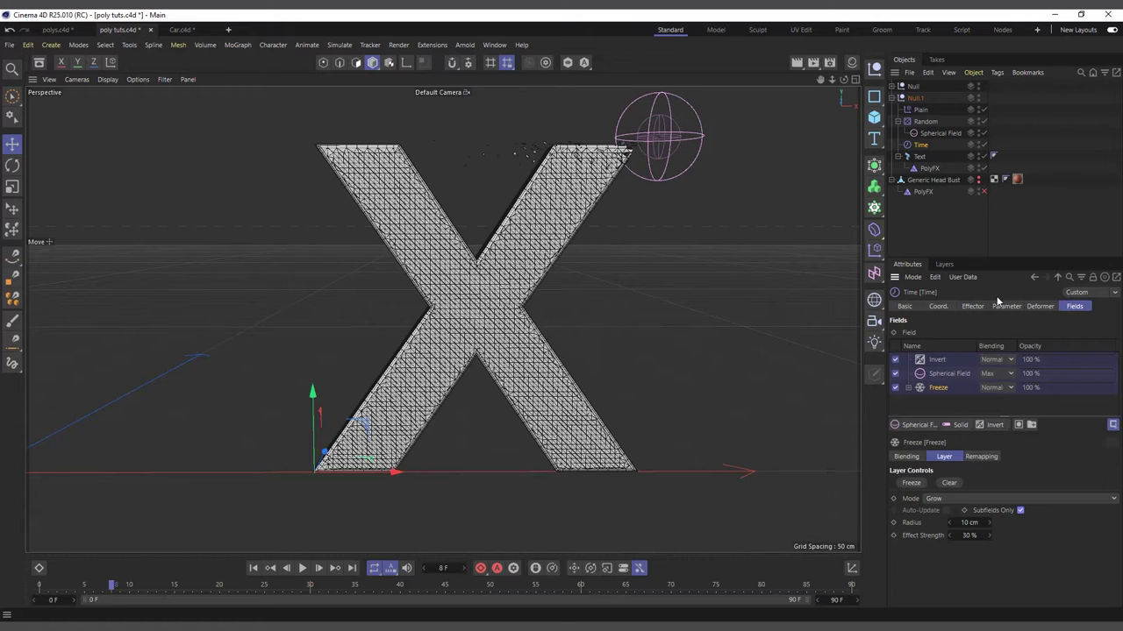
pyautogui.click(926, 121)
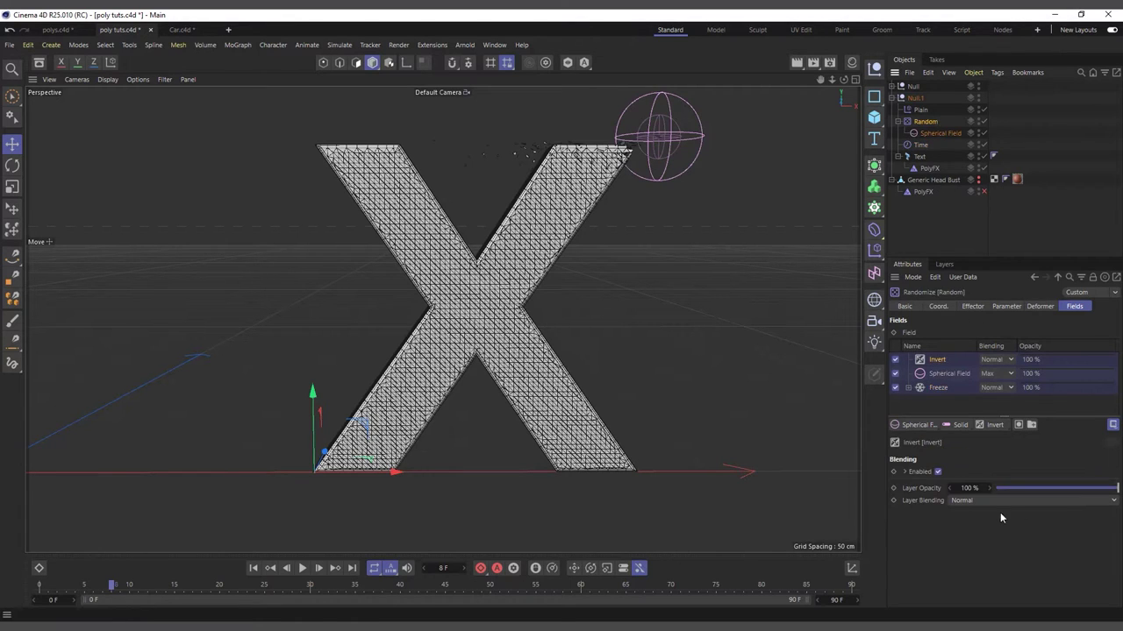
pyautogui.click(939, 388)
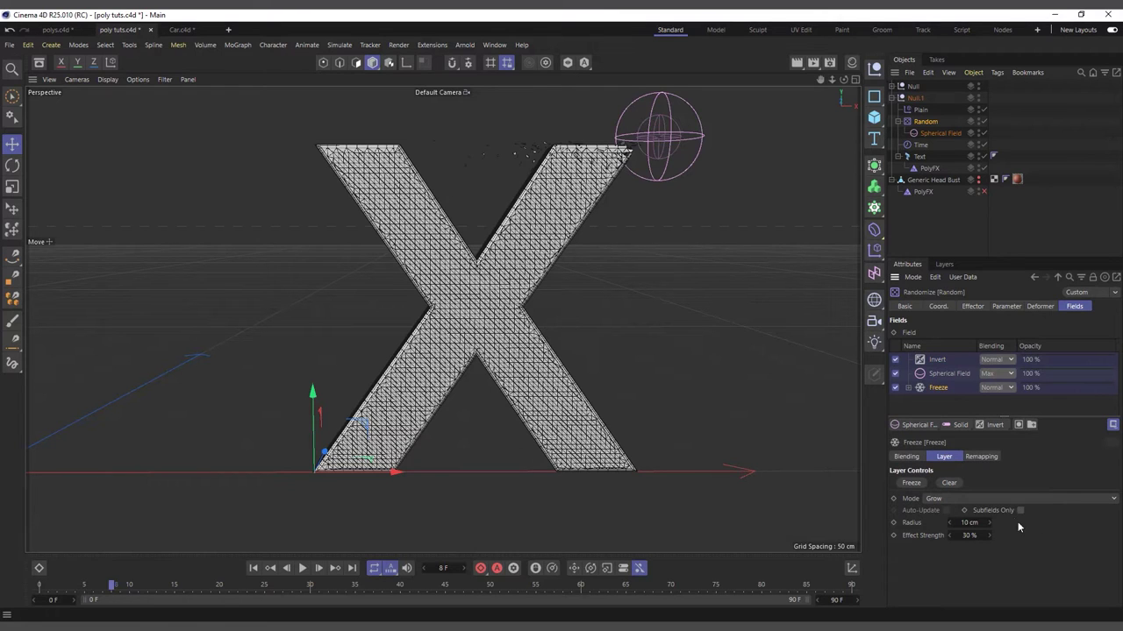
pyautogui.click(921, 110)
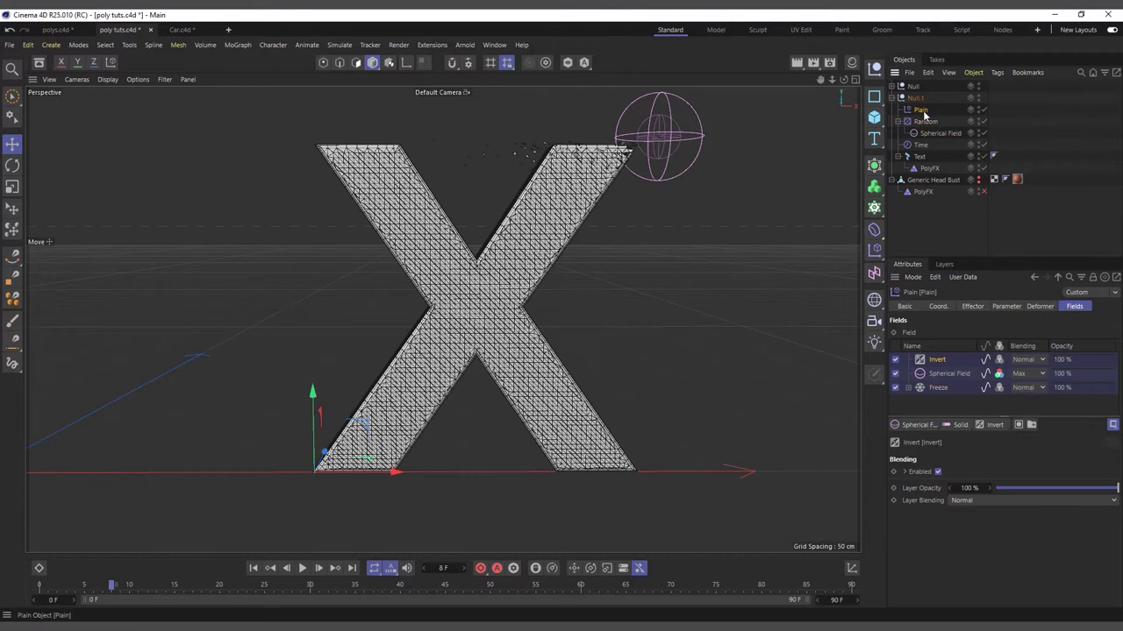
pyautogui.click(938, 391)
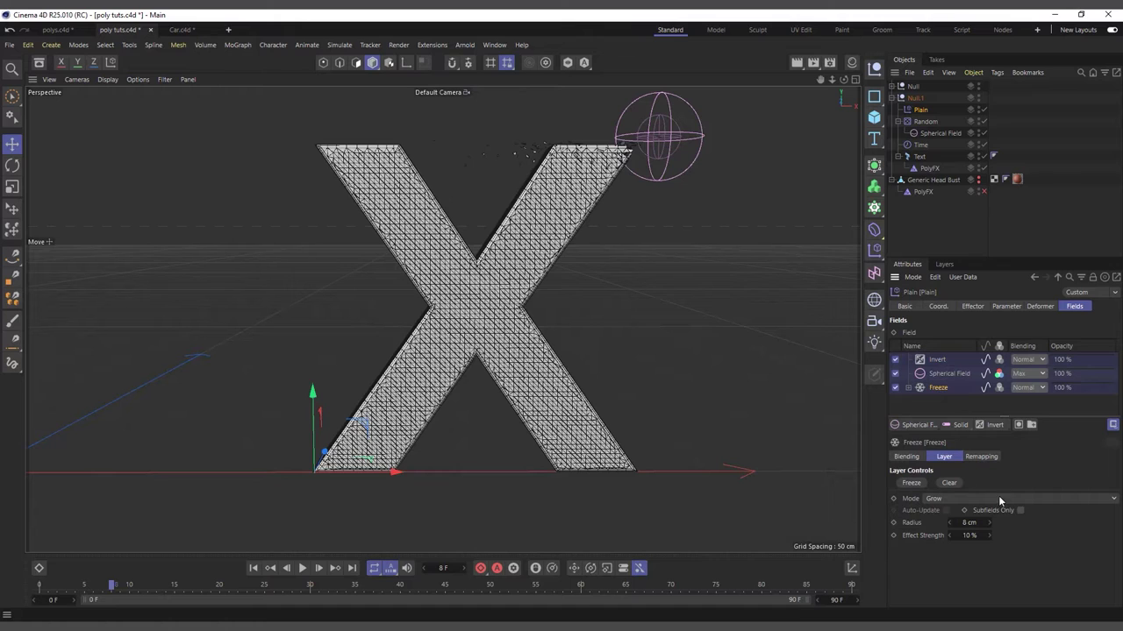
pyautogui.click(1019, 511)
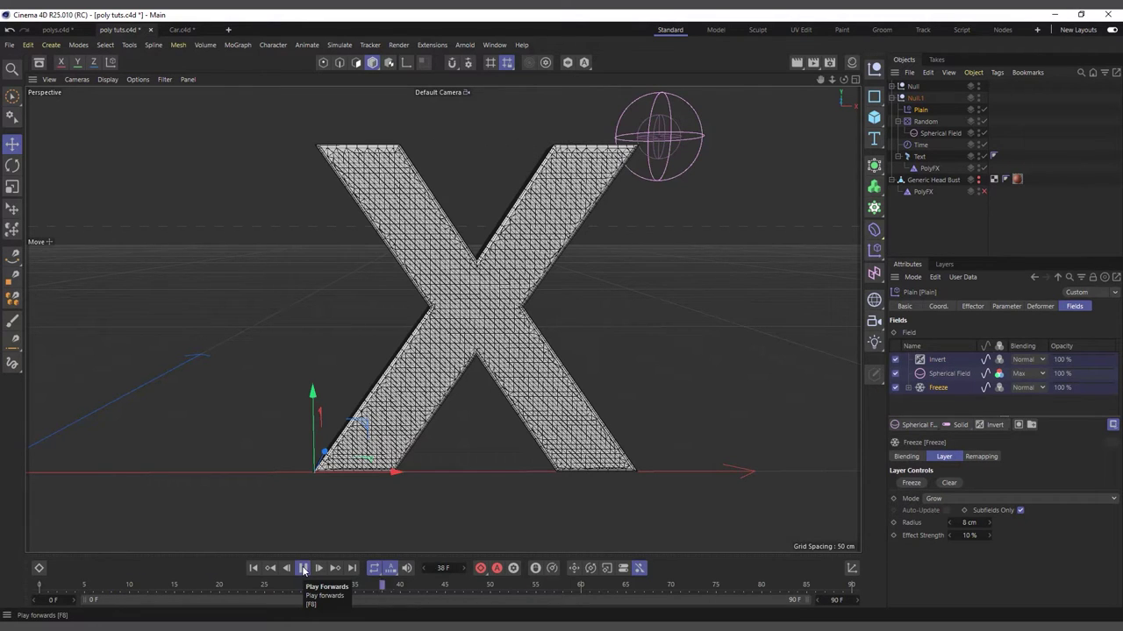
pyautogui.click(302, 569)
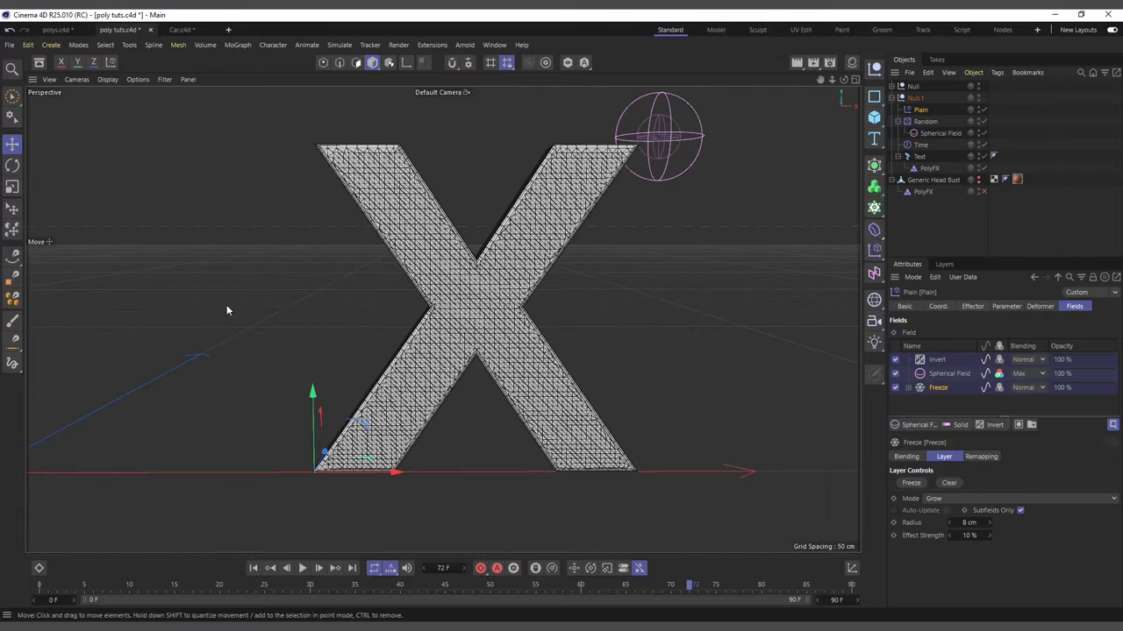
# Create a new project and copy the X Text object with its PolyFX child from poly tuts.c4d into it
pyautogui.click(228, 29)
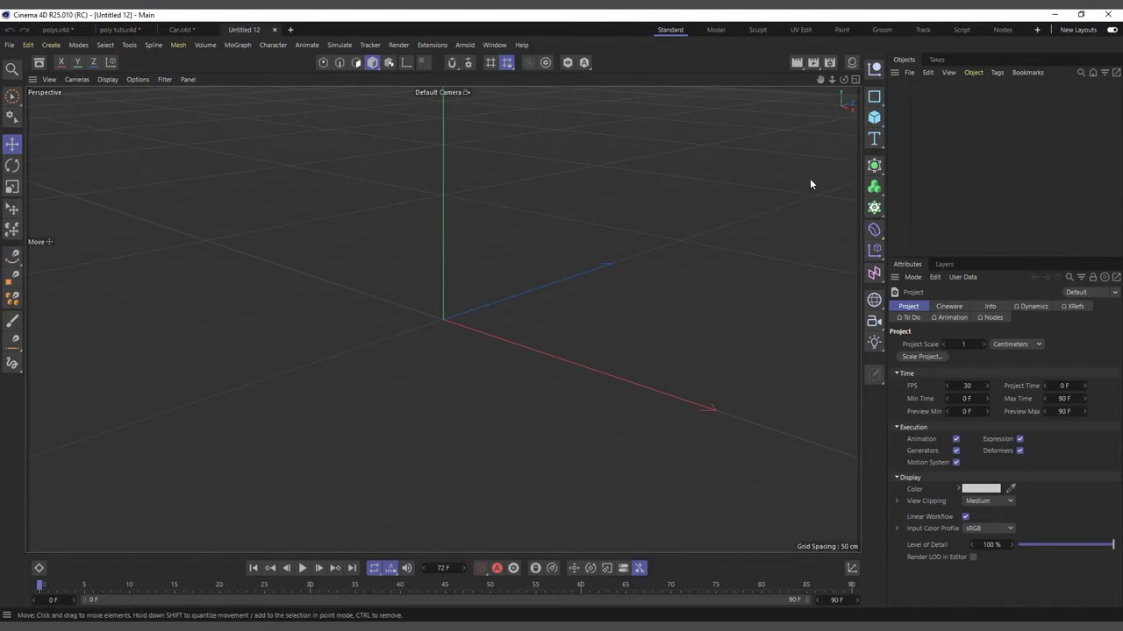
pyautogui.click(179, 29)
pyautogui.click(130, 31)
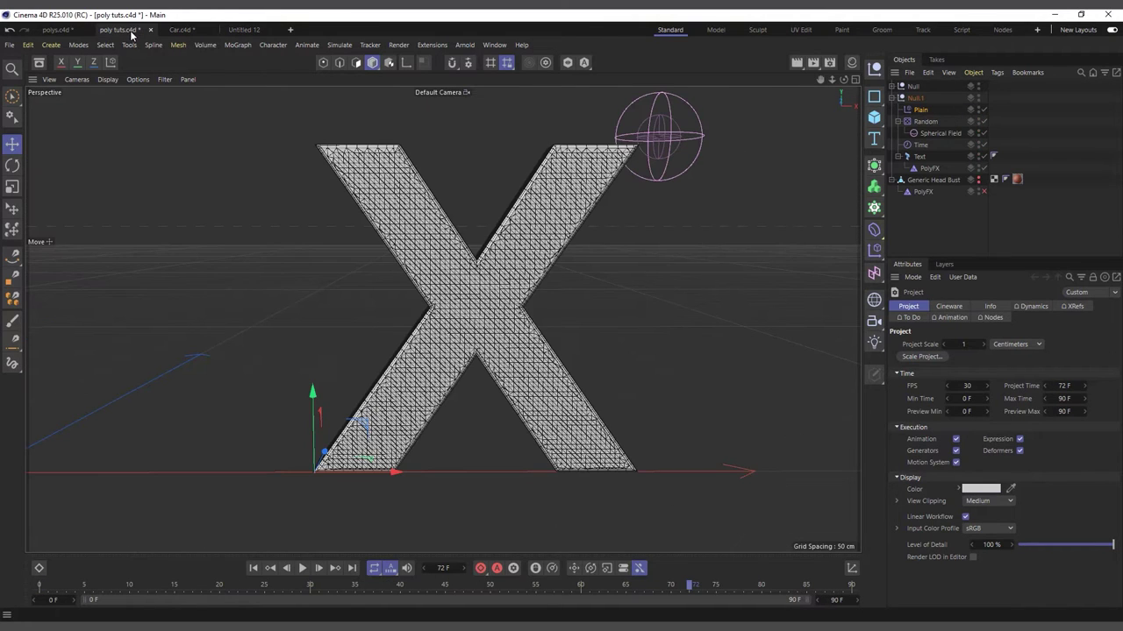
pyautogui.click(509, 237)
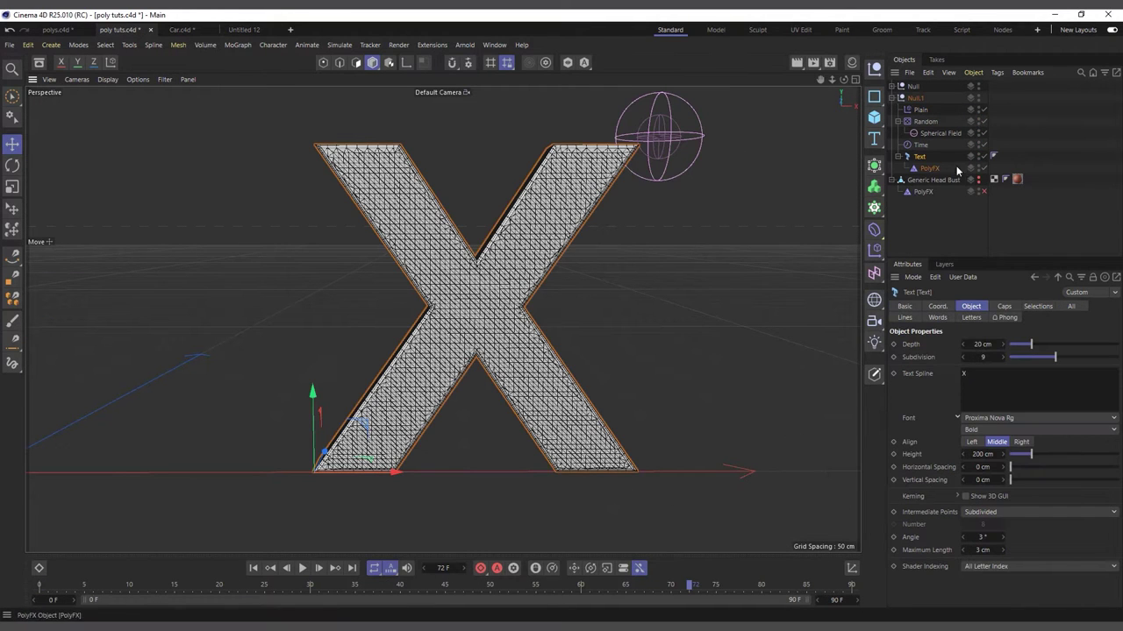
pyautogui.click(928, 73)
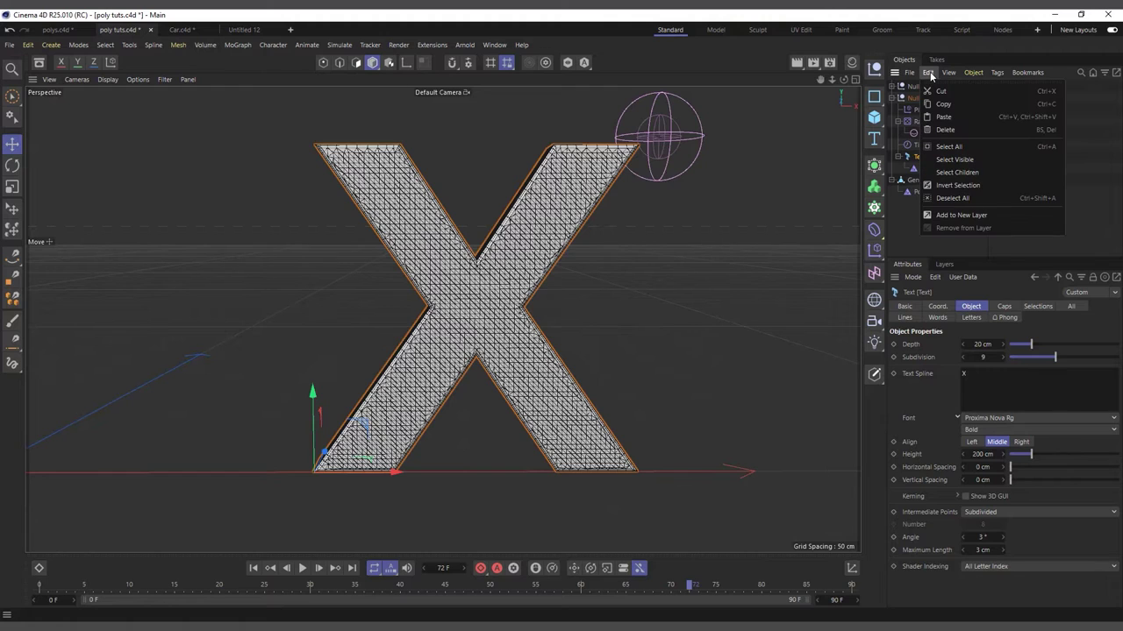
pyautogui.click(943, 104)
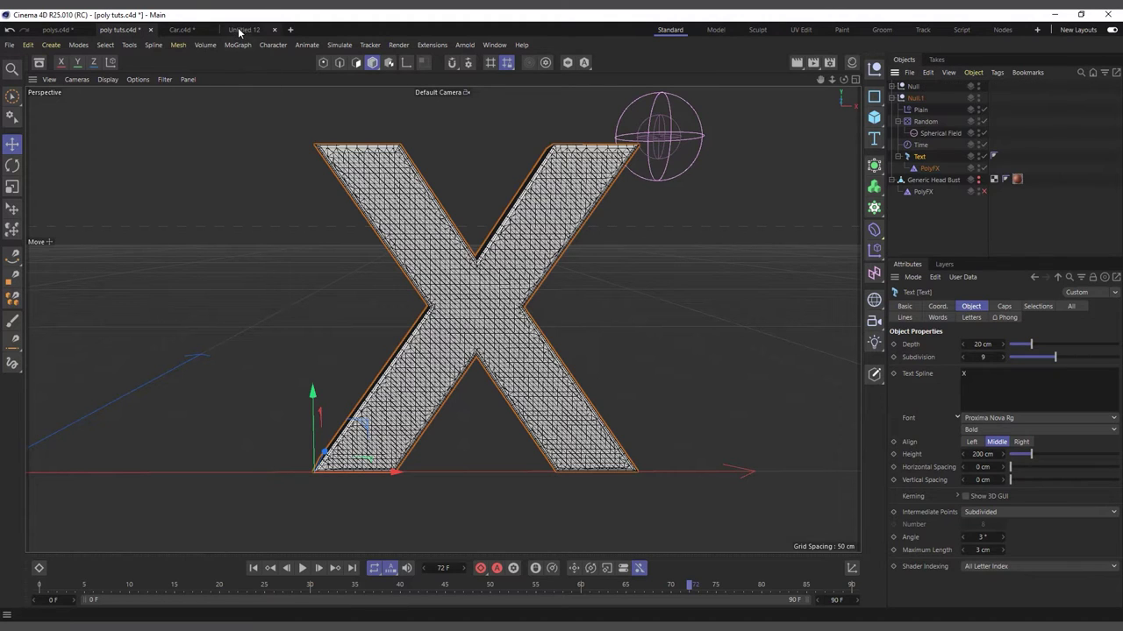
pyautogui.click(238, 30)
pyautogui.click(927, 73)
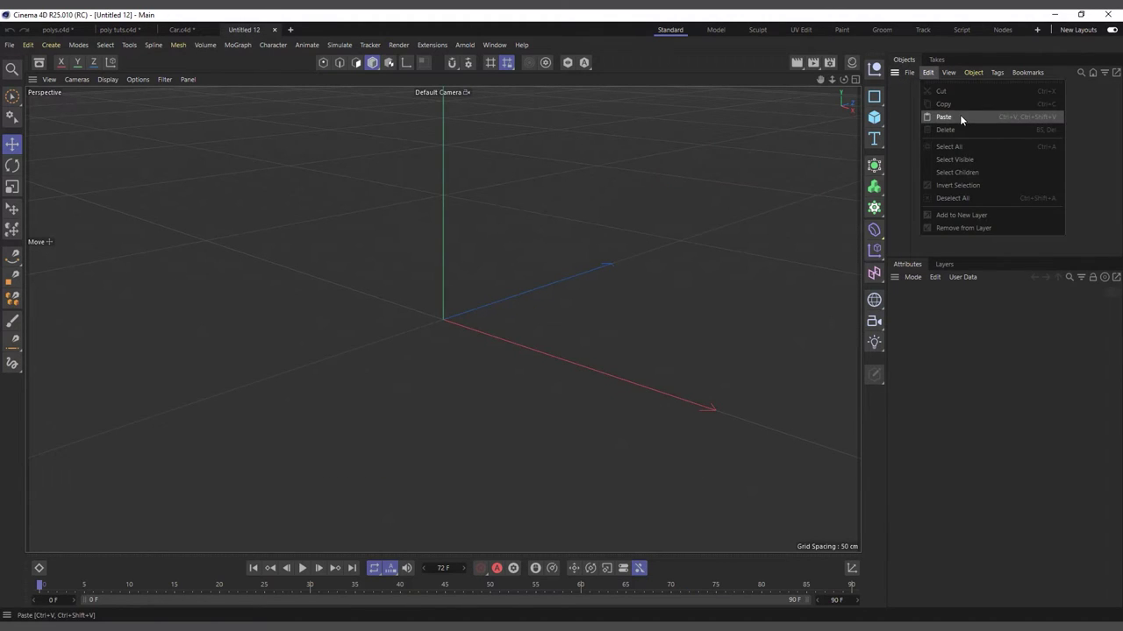
pyautogui.click(960, 117)
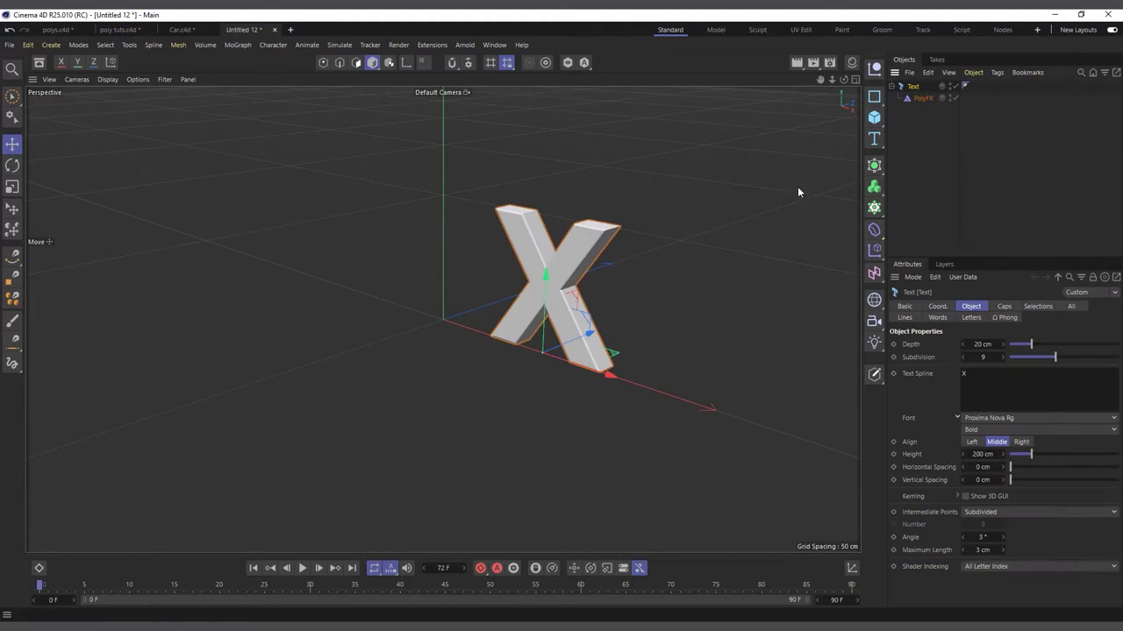
# Set the Text object's X position to 0 cm and frame it in a near-frontal view
pyautogui.click(937, 306)
pyautogui.rightClick(957, 344)
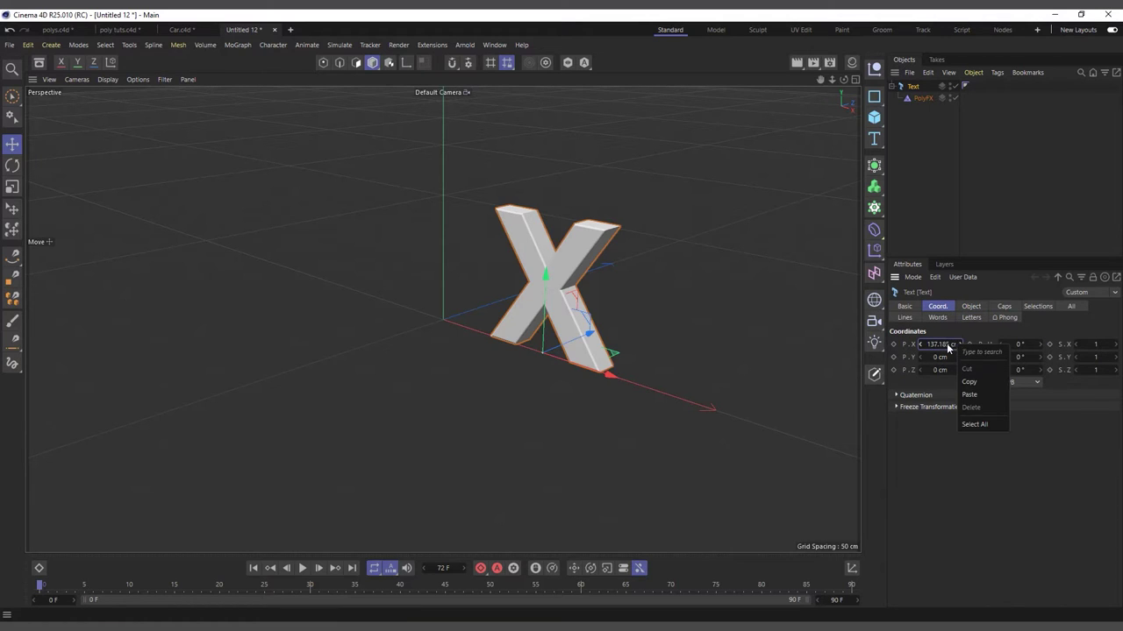
pyautogui.press('Escape')
pyautogui.write('0')
pyautogui.press('Return')
pyautogui.press('h')
pyautogui.click(837, 100)
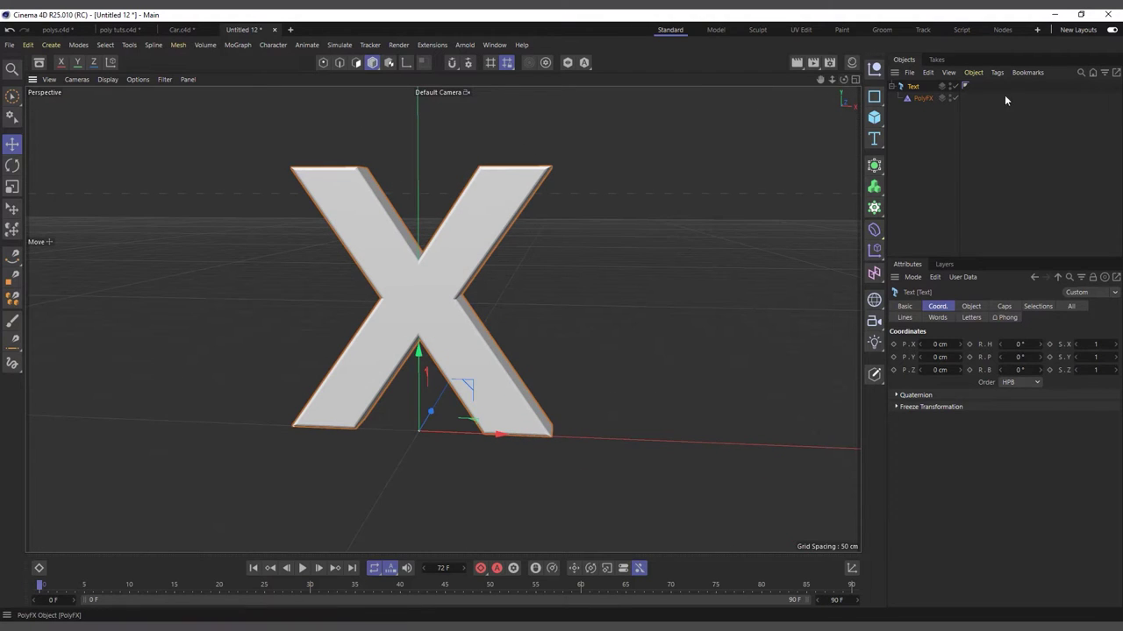
# Delete the PolyFX object under the Text, leaving the Text selected and framed in the viewport
pyautogui.click(917, 101)
pyautogui.press('Delete')
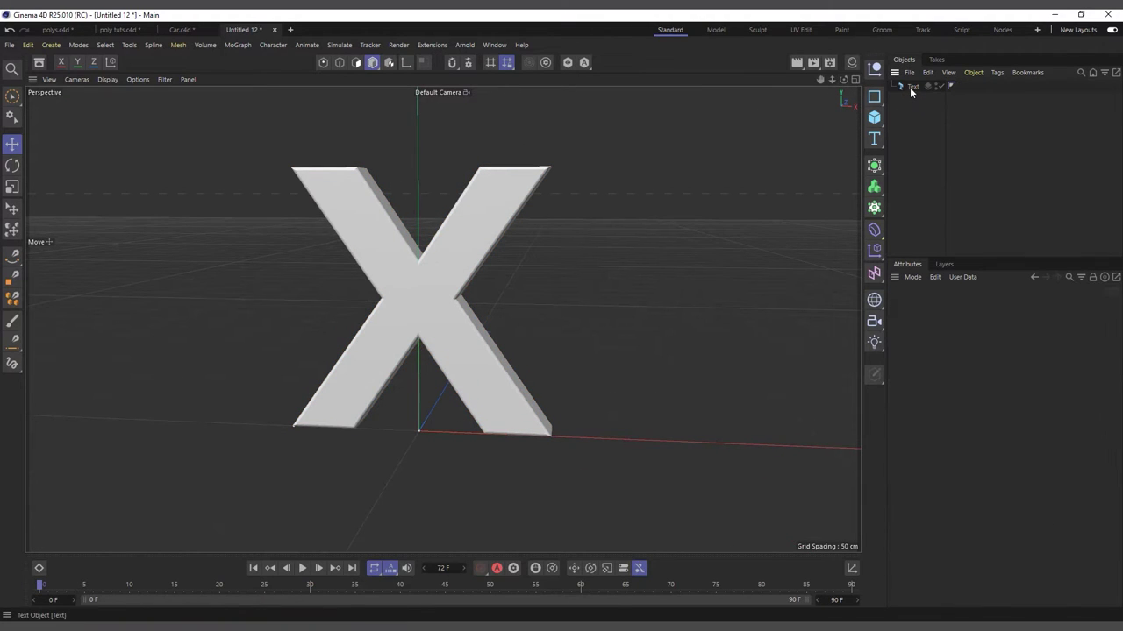
pyautogui.click(909, 86)
pyautogui.press('h')
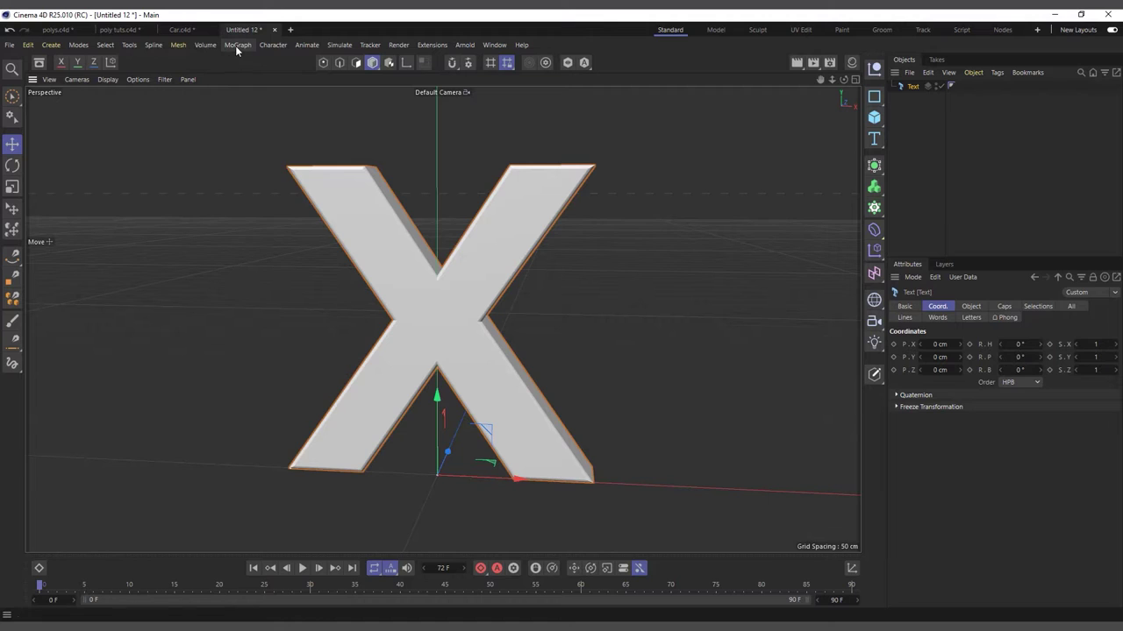
# Add a PolyFX object and make it a child of the Text object
pyautogui.click(237, 45)
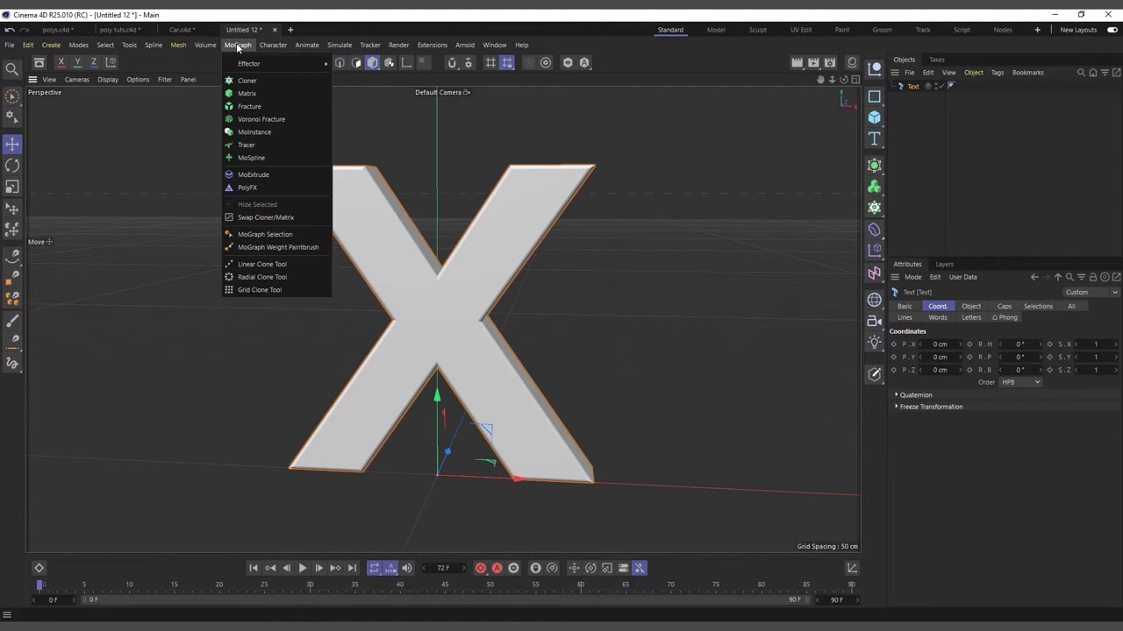
pyautogui.click(268, 186)
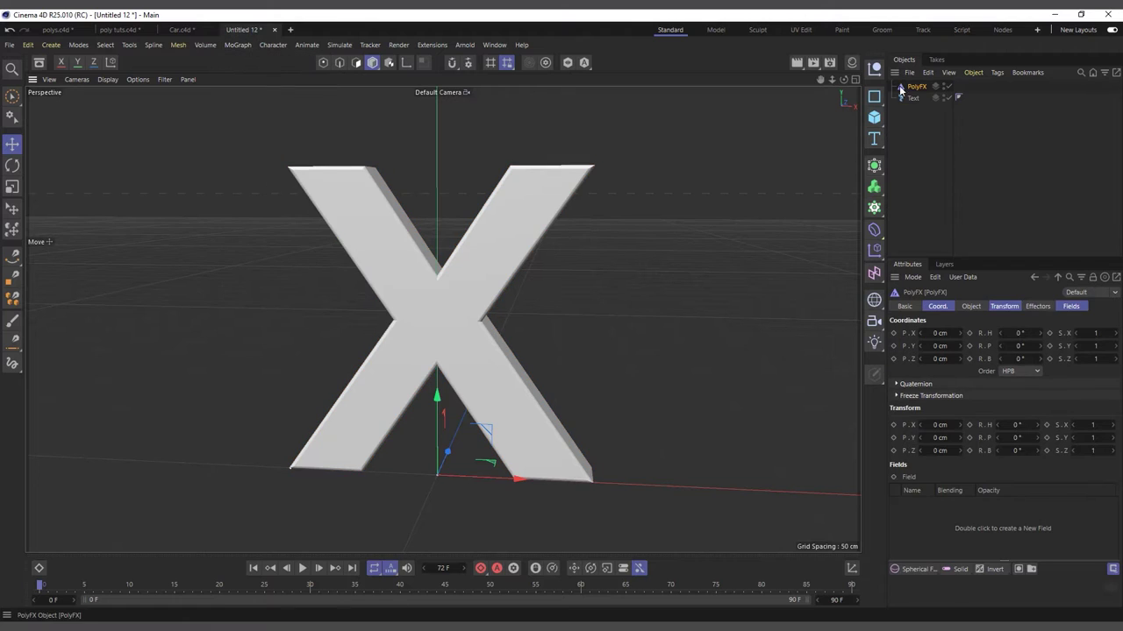
pyautogui.moveTo(920, 114); pyautogui.dragTo(916, 102)
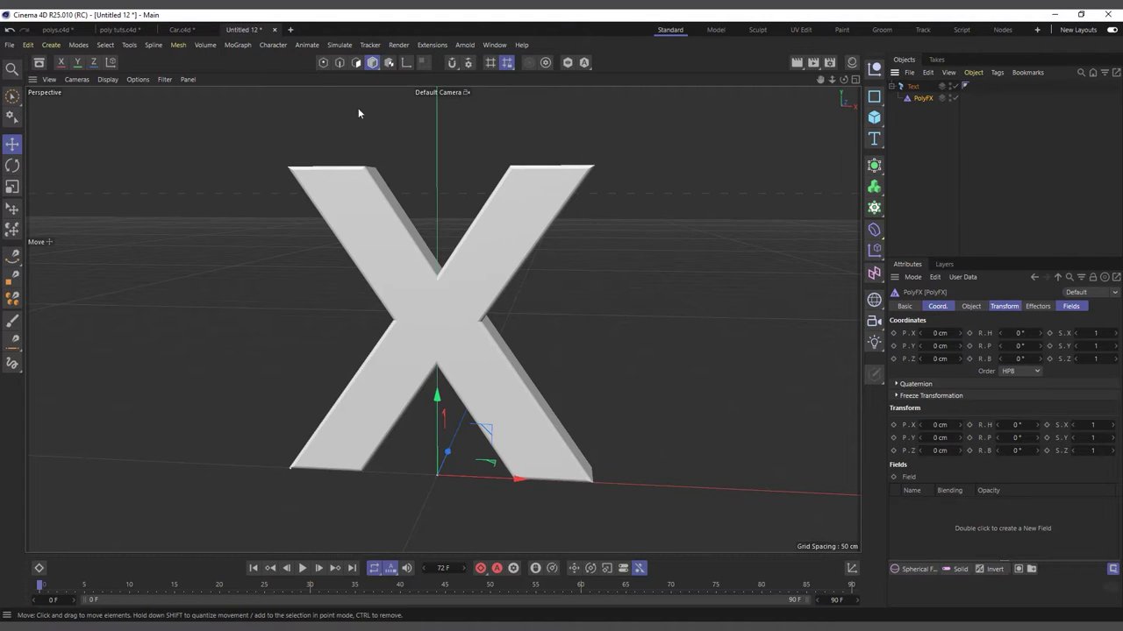
# Add a Plain effector with nothing else selected for it than the PolyFX, and place it below the Text hierarchy
pyautogui.click(250, 44)
pyautogui.moveTo(274, 65)
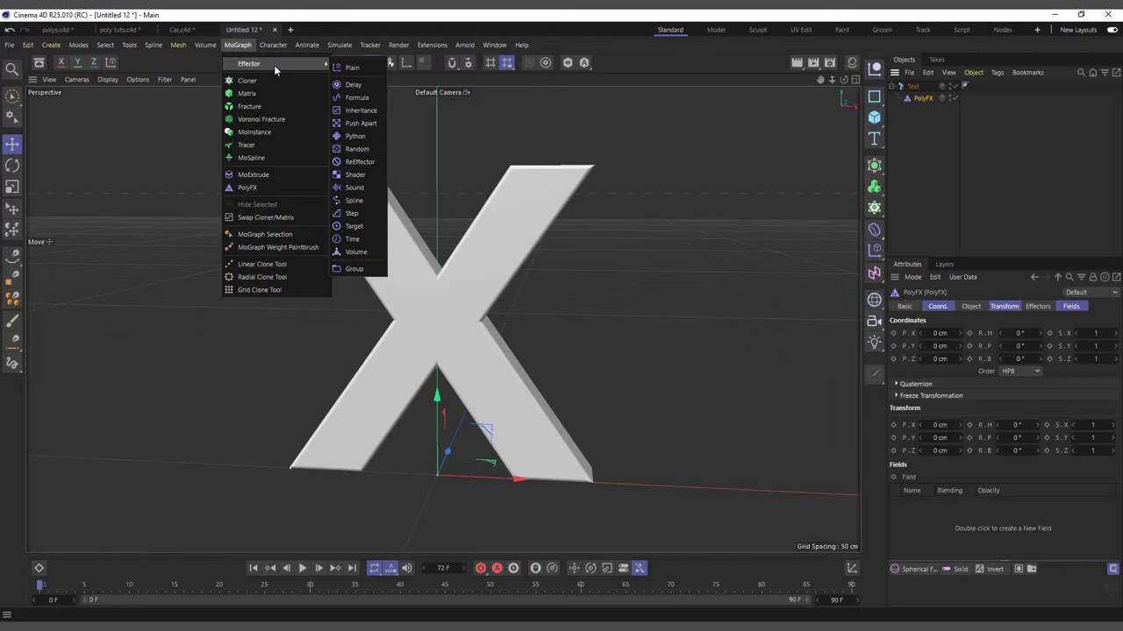
pyautogui.click(351, 68)
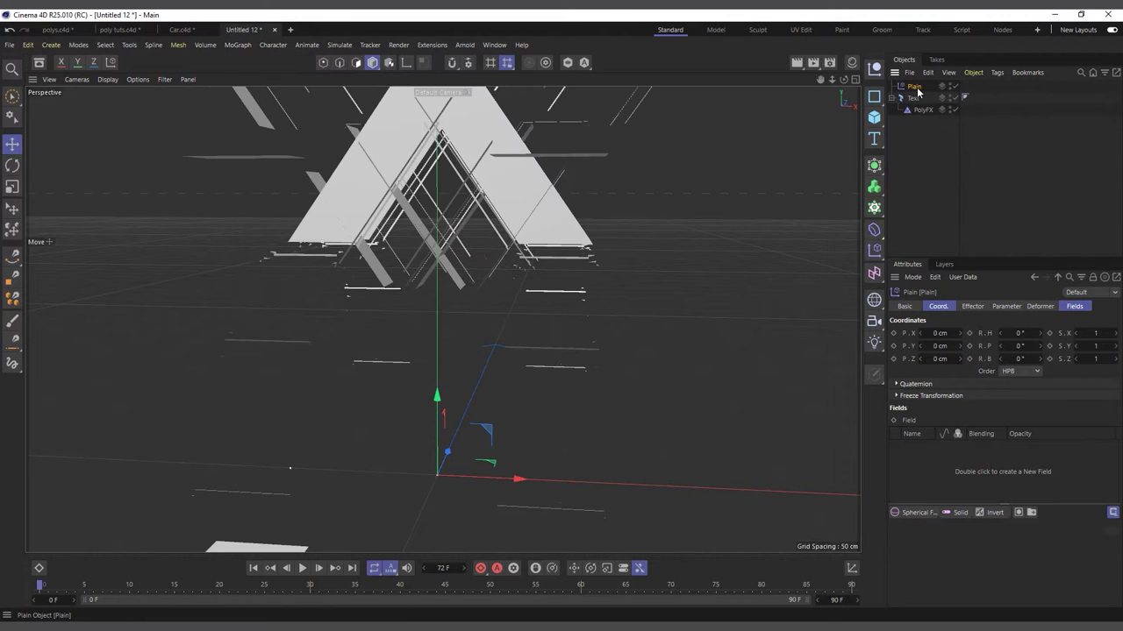
pyautogui.moveTo(915, 91); pyautogui.dragTo(918, 116)
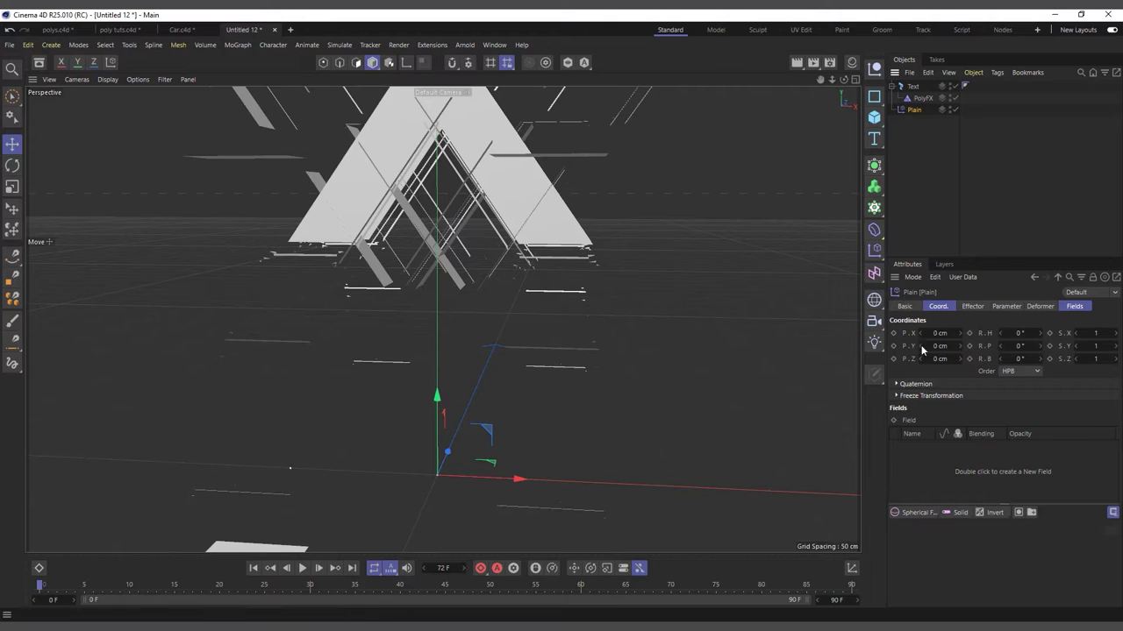
# Set the Plain effector's transform space to Effector and its Y position offset to 11 cm
pyautogui.click(1004, 306)
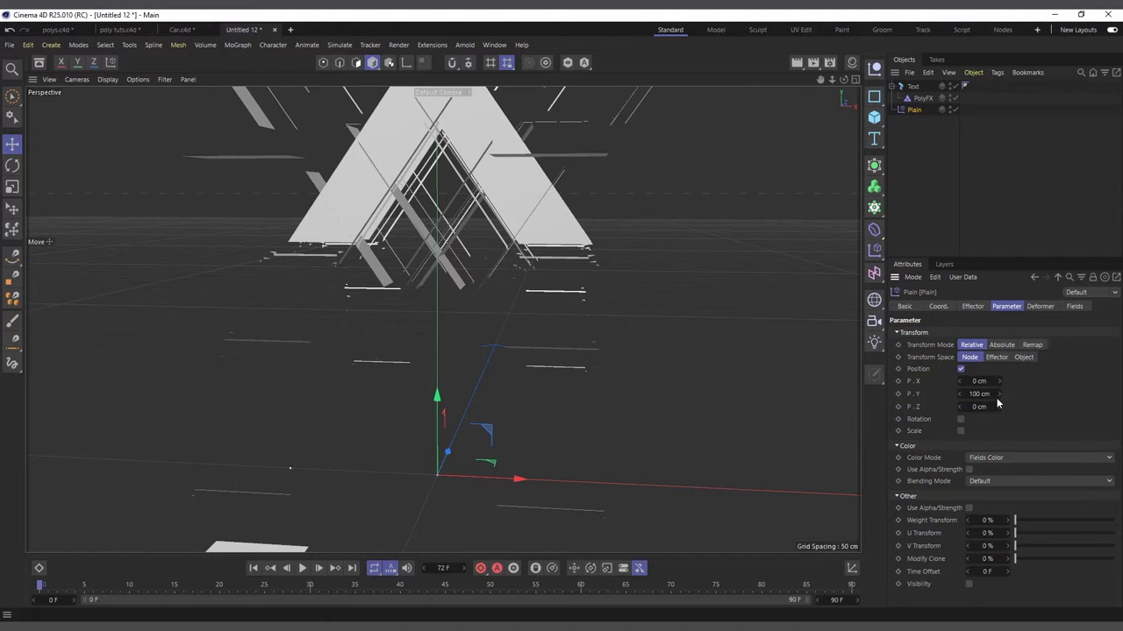
pyautogui.moveTo(843, 80)
pyautogui.mouseDown()
pyautogui.moveTo(843, 115)
pyautogui.moveTo(844, 81)
pyautogui.mouseUp()
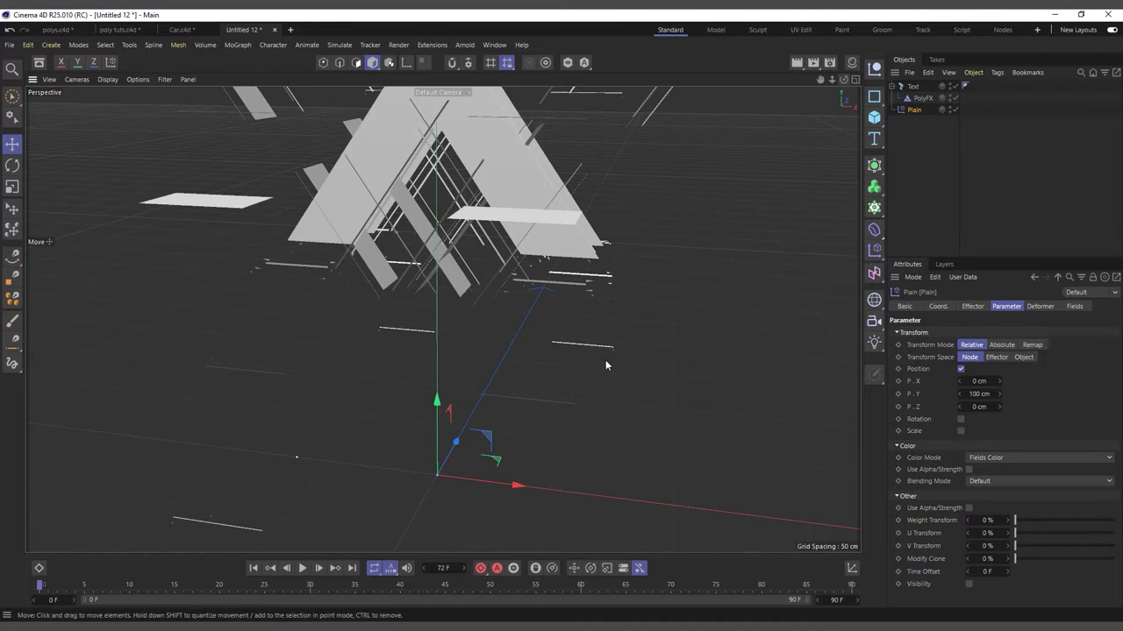
pyautogui.keyDown('alt'); pyautogui.moveTo(605, 360); pyautogui.dragTo(594, 379); pyautogui.keyUp('alt')
pyautogui.click(914, 110)
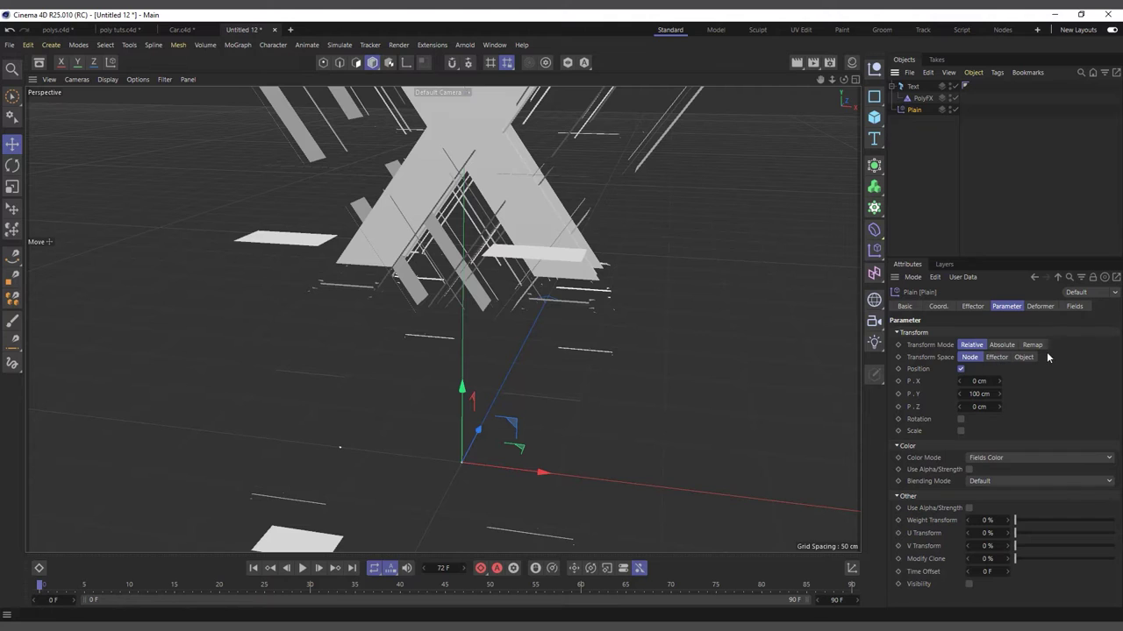
pyautogui.keyDown('alt'); pyautogui.moveTo(493, 286); pyautogui.dragTo(494, 278); pyautogui.keyUp('alt')
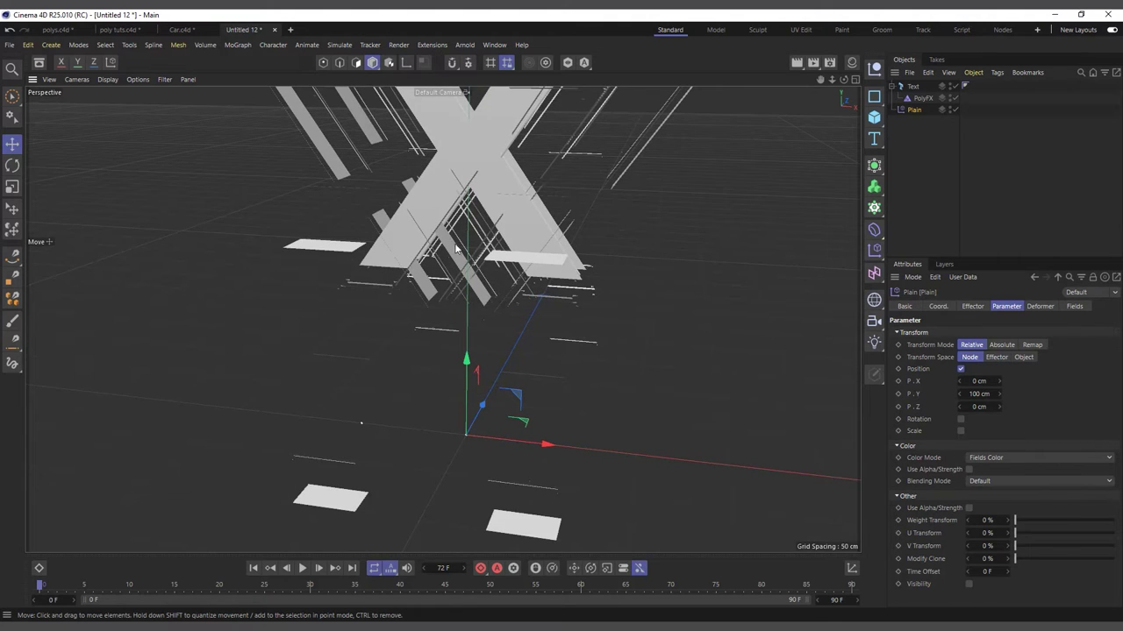
pyautogui.click(997, 357)
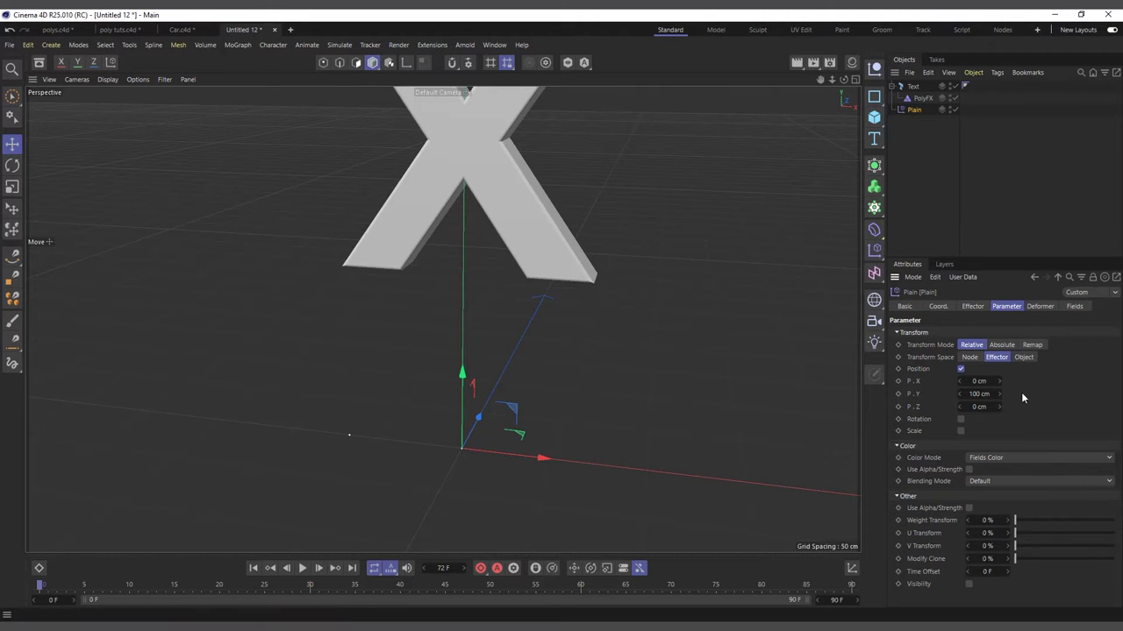
pyautogui.moveTo(976, 394)
pyautogui.mouseDown()
pyautogui.moveTo(949, 394)
pyautogui.moveTo(984, 395)
pyautogui.mouseUp()
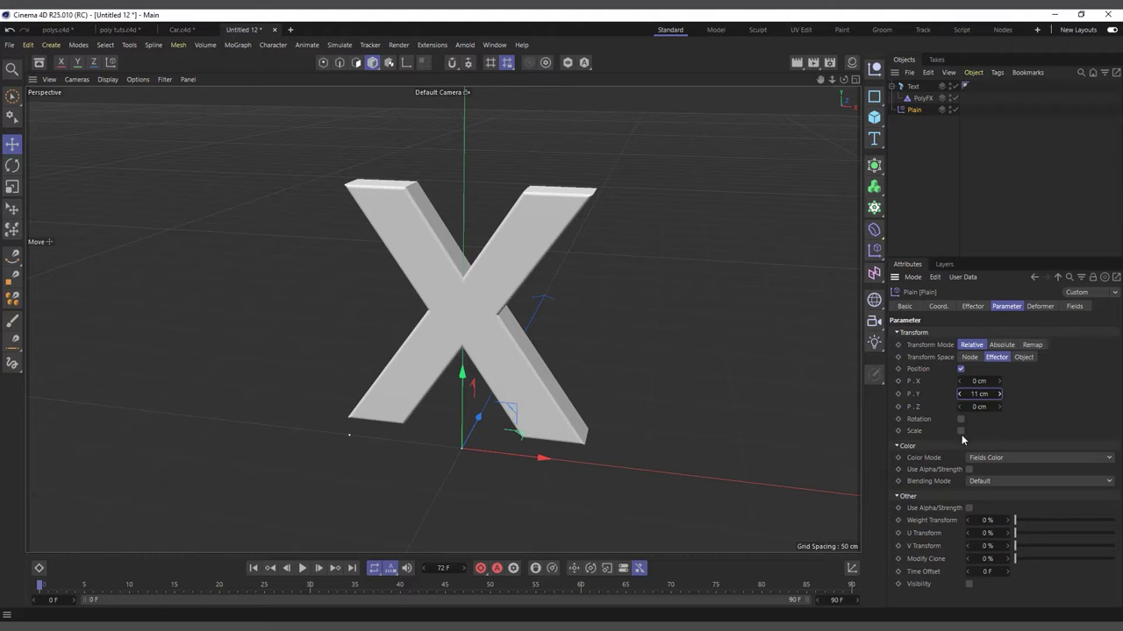
# Enable Scale with Uniform Scale on the Plain effector and set the scale to -1
pyautogui.click(962, 433)
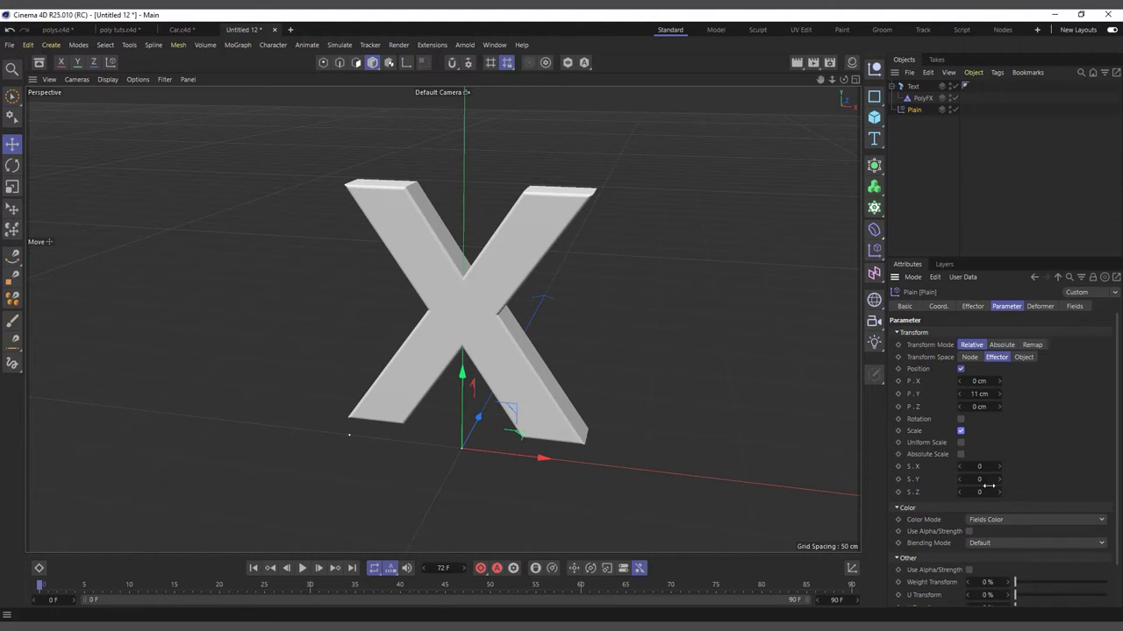
pyautogui.click(961, 443)
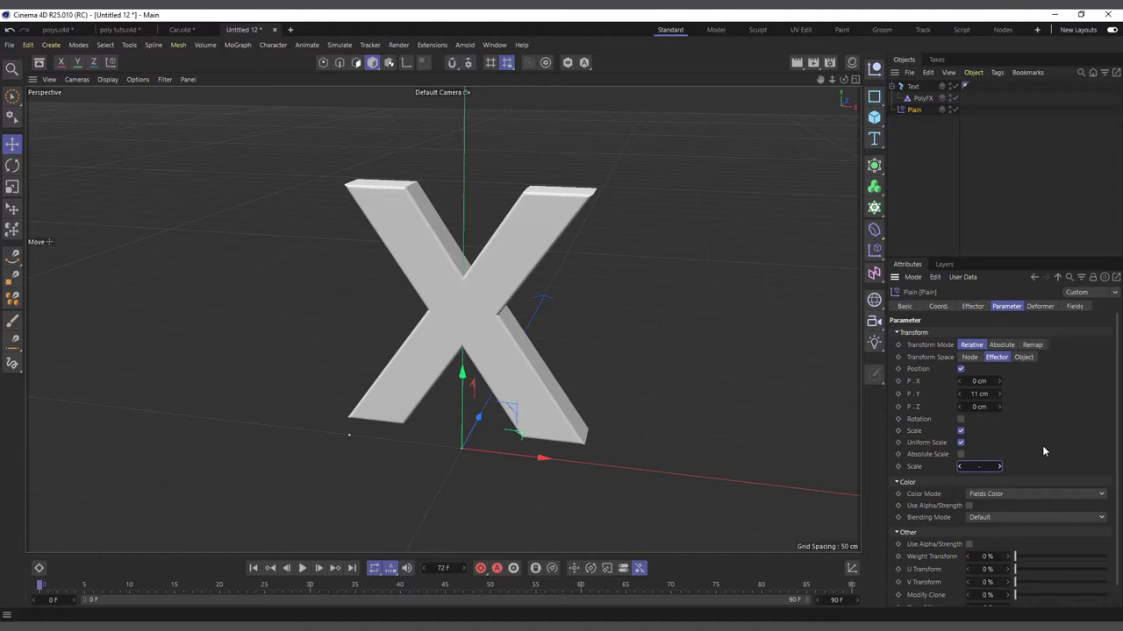
pyautogui.write('-1')
pyautogui.press('Return')
pyautogui.moveTo(843, 80); pyautogui.dragTo(931, 142)
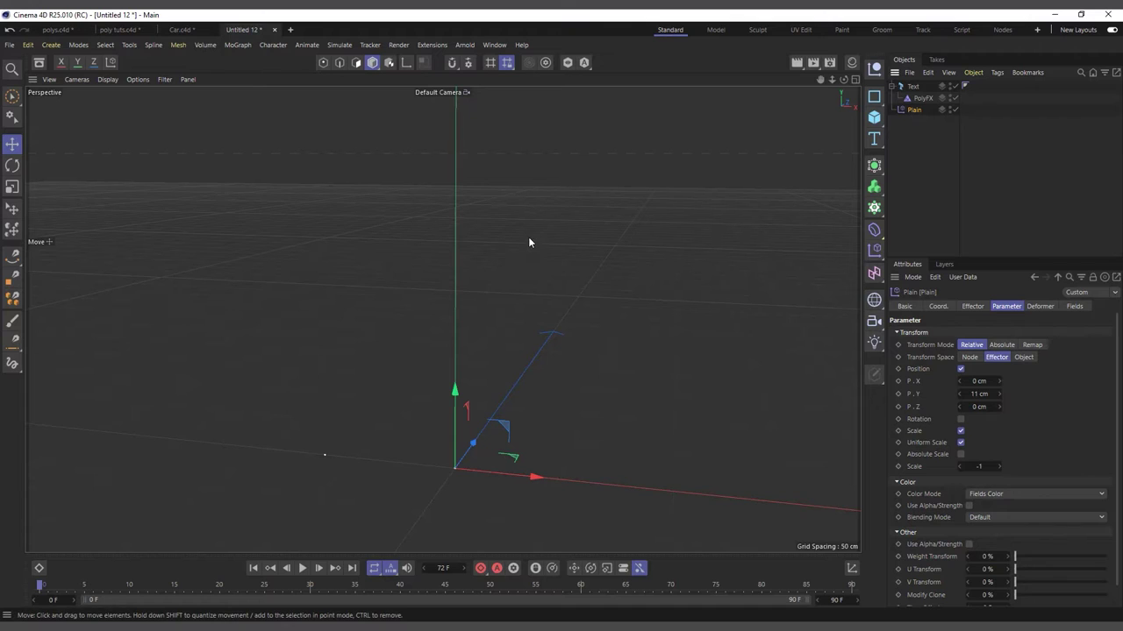
pyautogui.scroll(-1, 502, 314)
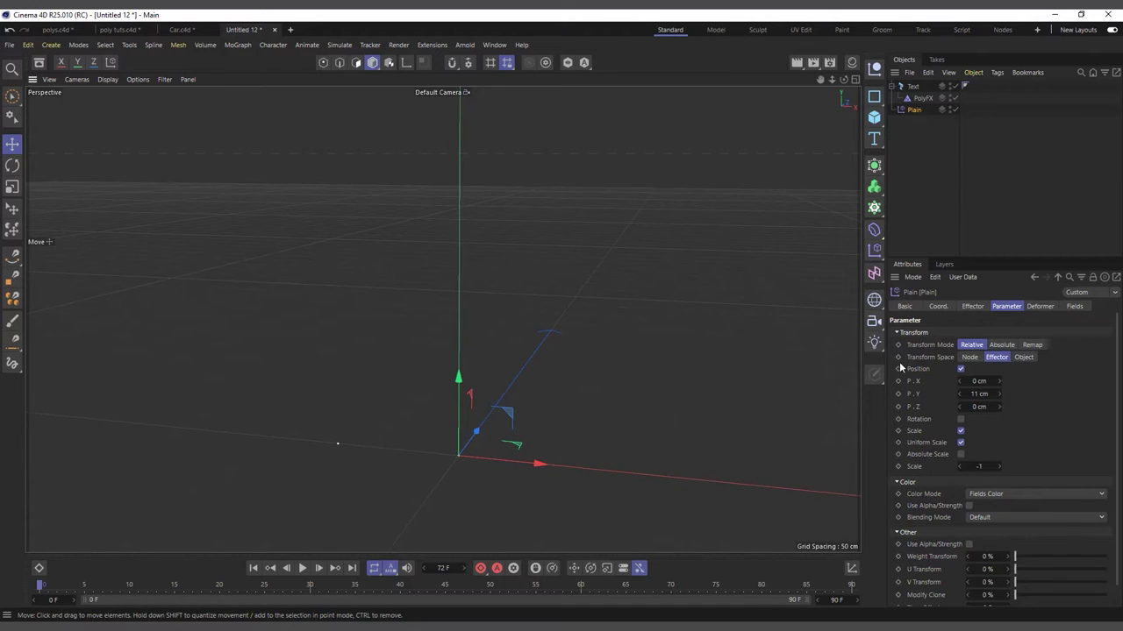
# Try a Freeze layer on its own in the Plain effector's fields and remove it
pyautogui.click(1074, 306)
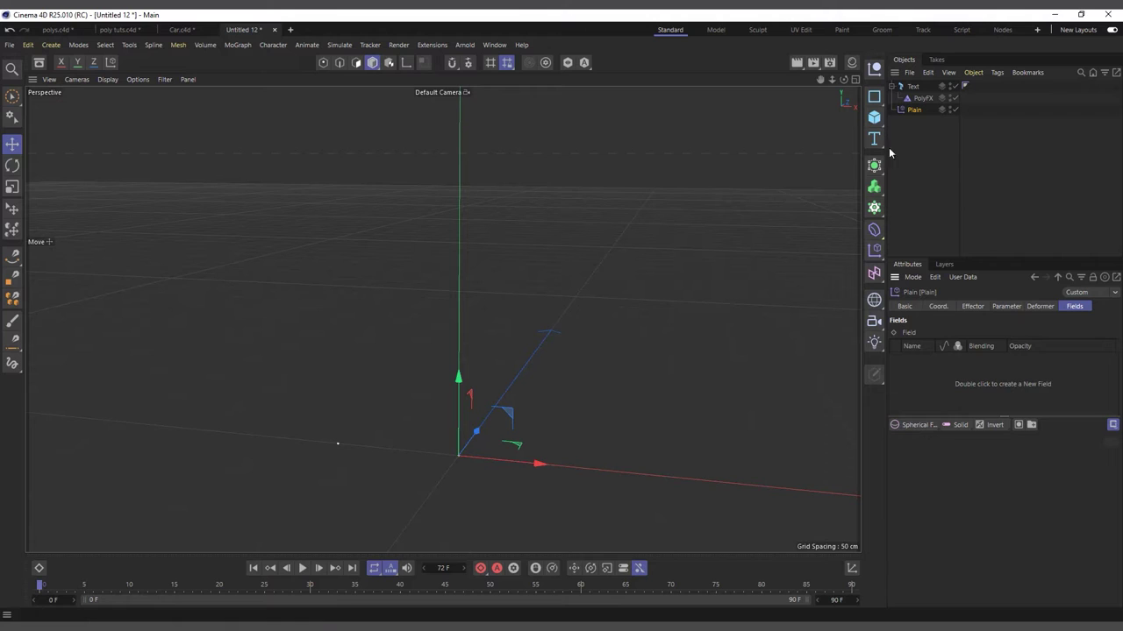
pyautogui.click(994, 428)
pyautogui.click(1014, 519)
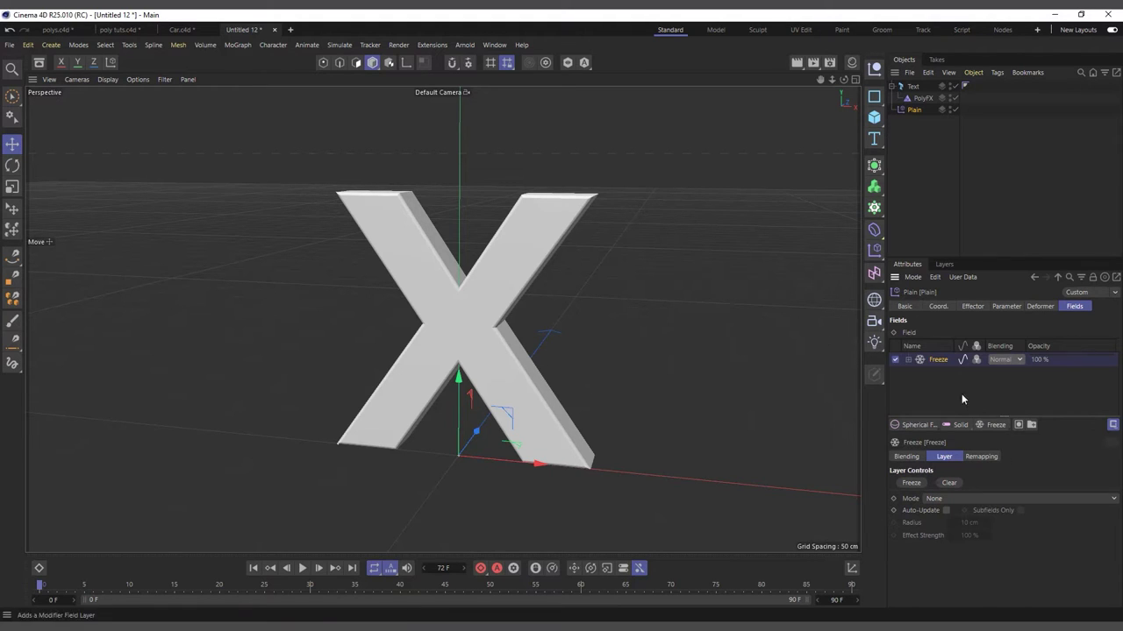
pyautogui.press('Delete')
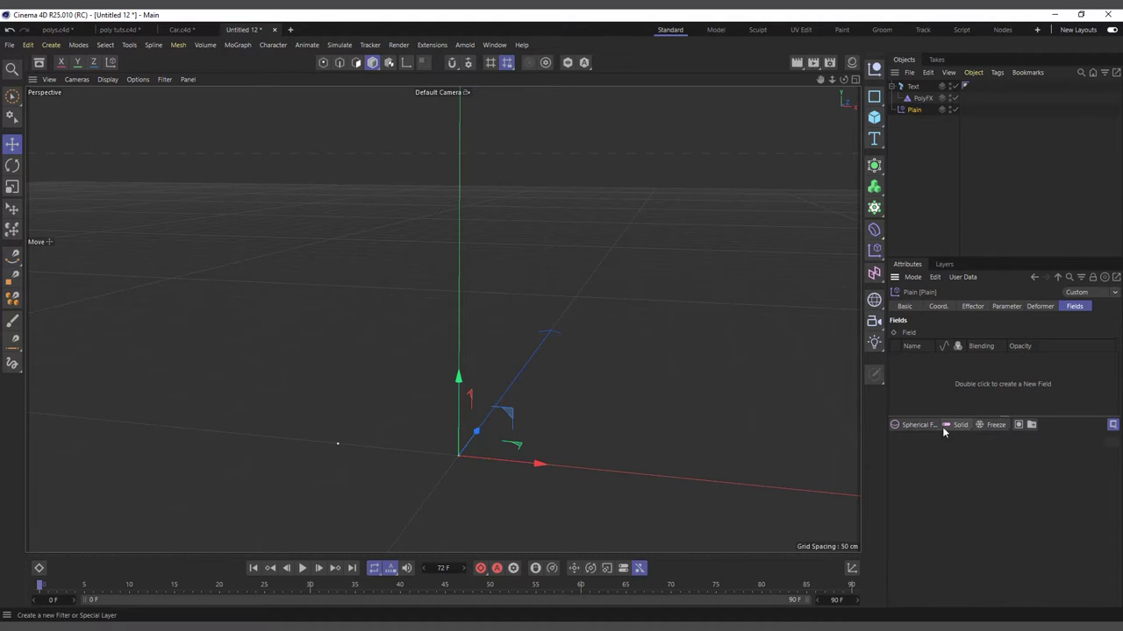
# Add a Solid layer and a Freeze layer above it to the Plain effector's fields, and delete the Solid layer
pyautogui.click(960, 427)
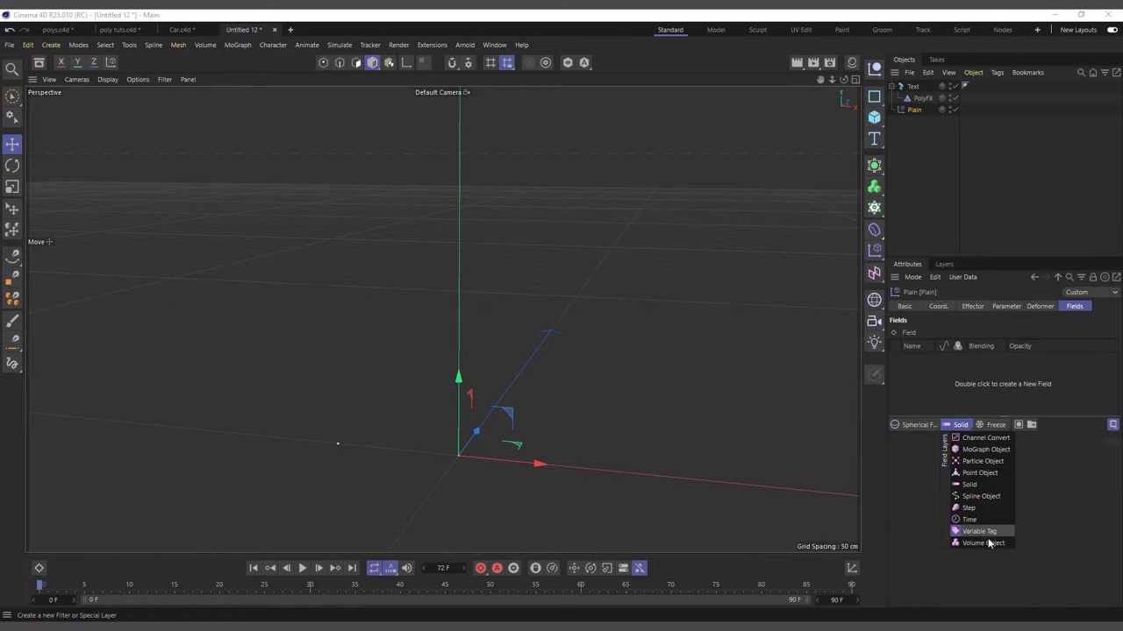
pyautogui.click(972, 484)
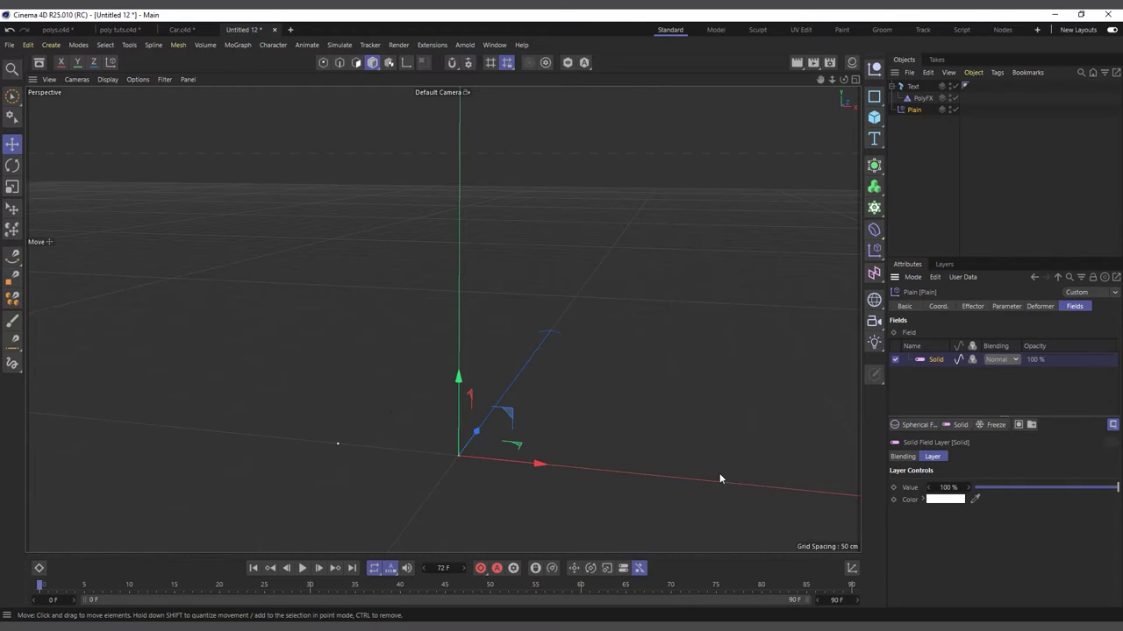
pyautogui.click(996, 426)
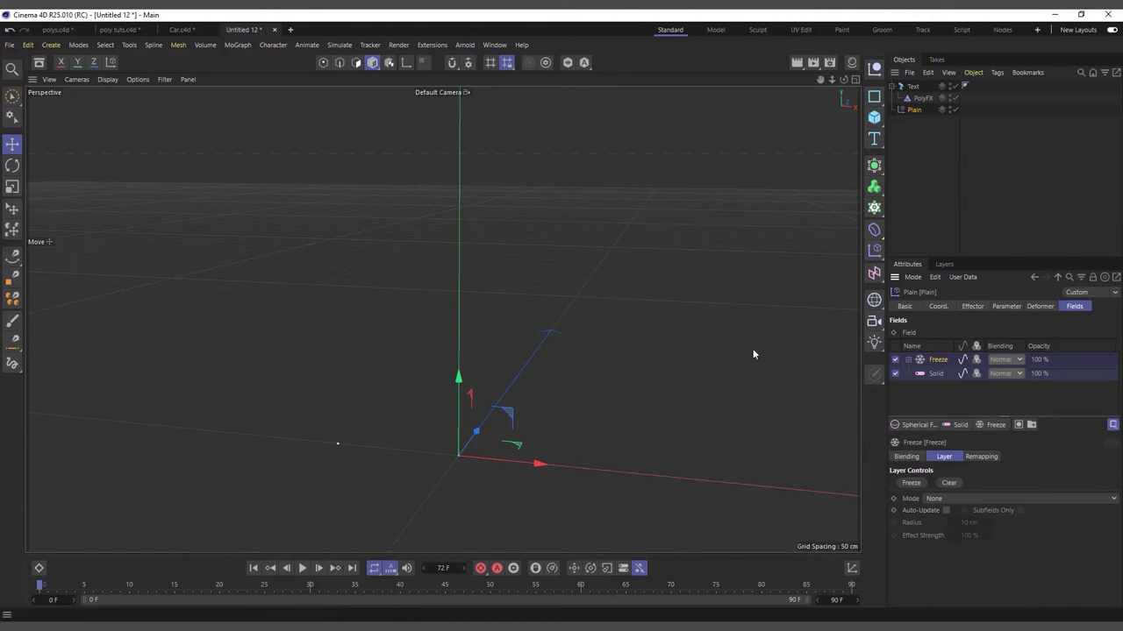
pyautogui.click(934, 374)
pyautogui.press('Delete')
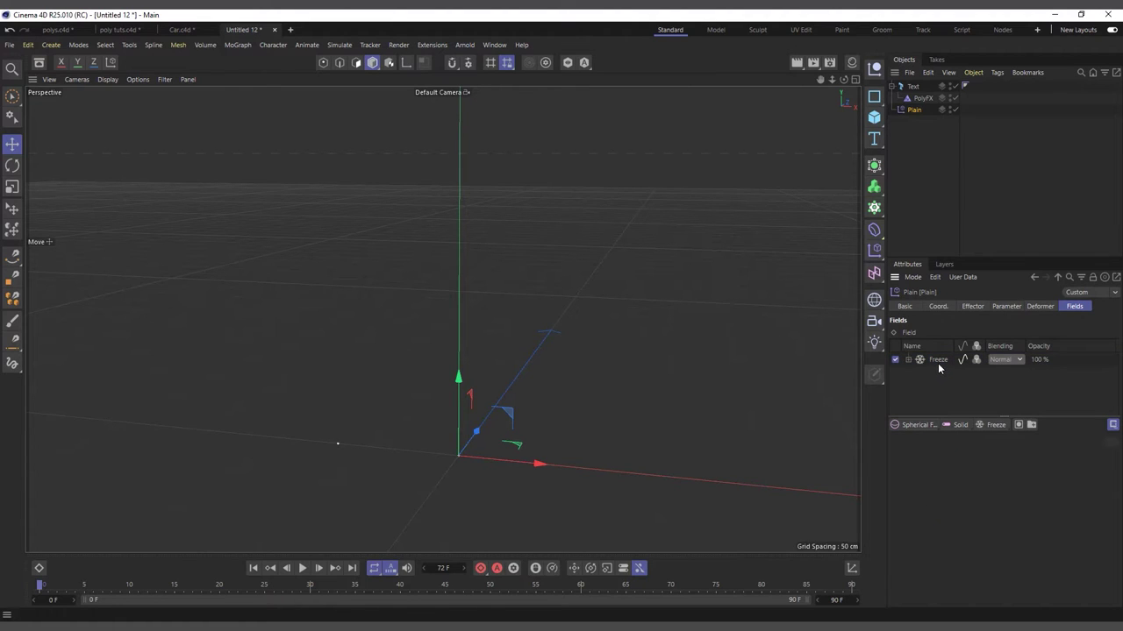
pyautogui.click(935, 361)
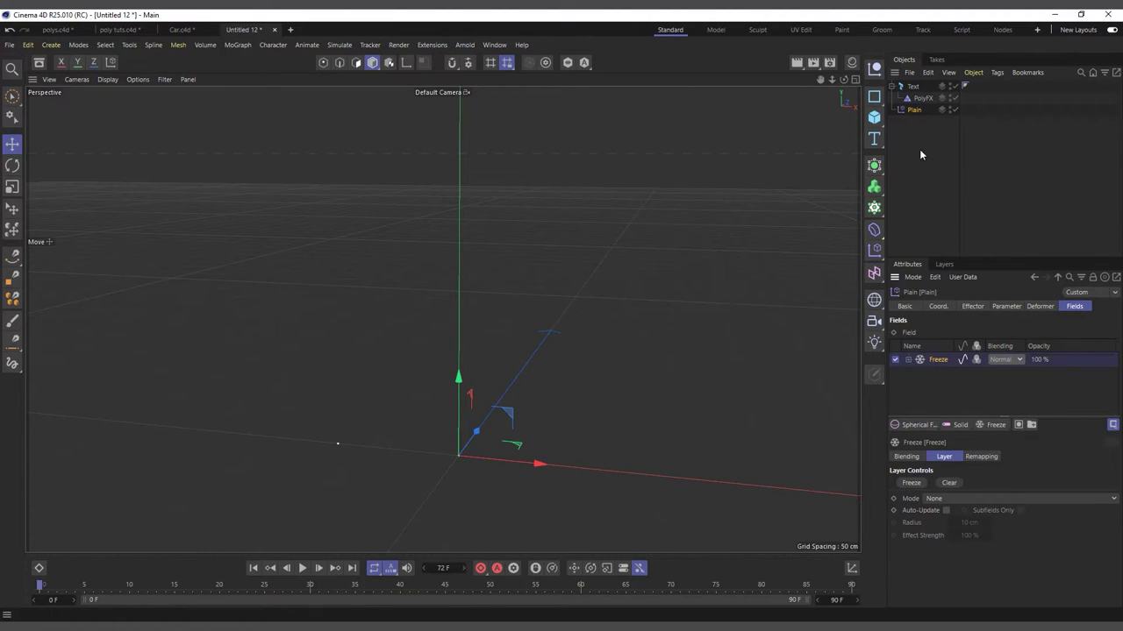
# Add a Spherical Field to the Plain effector with Subtract blending and move it along negative X to the X's lower-left leg
pyautogui.click(913, 428)
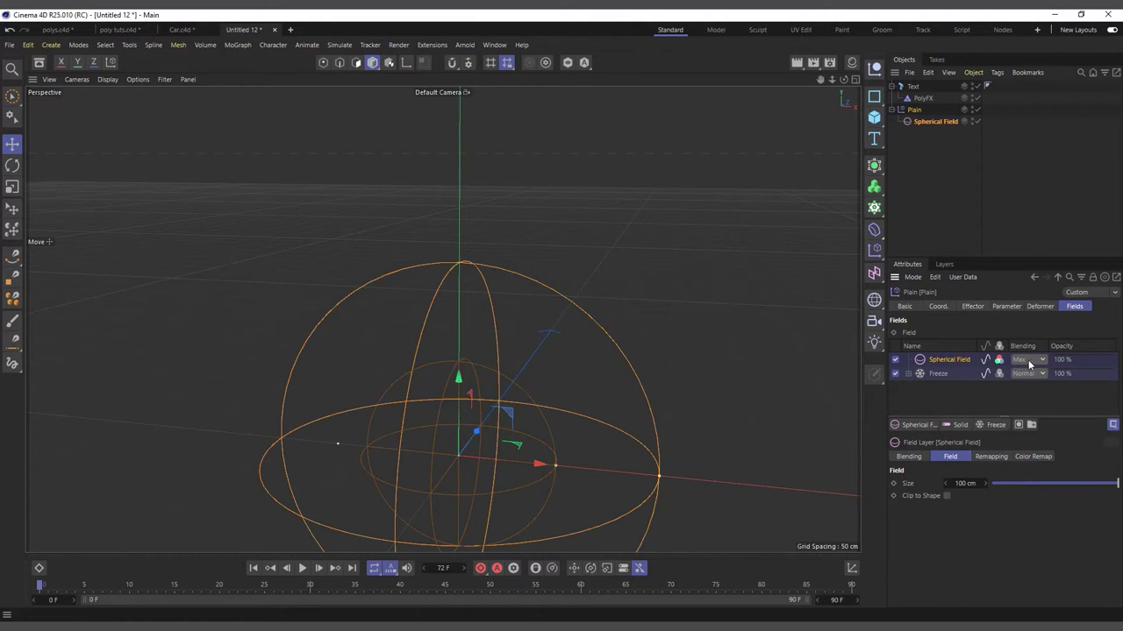
pyautogui.scroll(-2, 429, 379)
pyautogui.scroll(1, 429, 379)
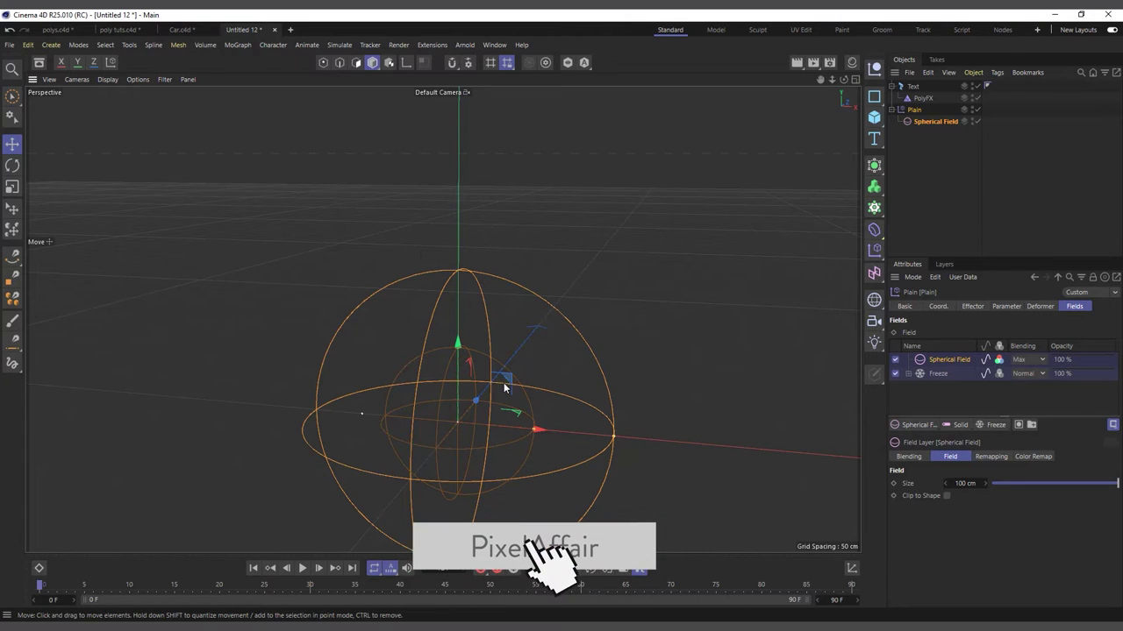
pyautogui.click(1028, 360)
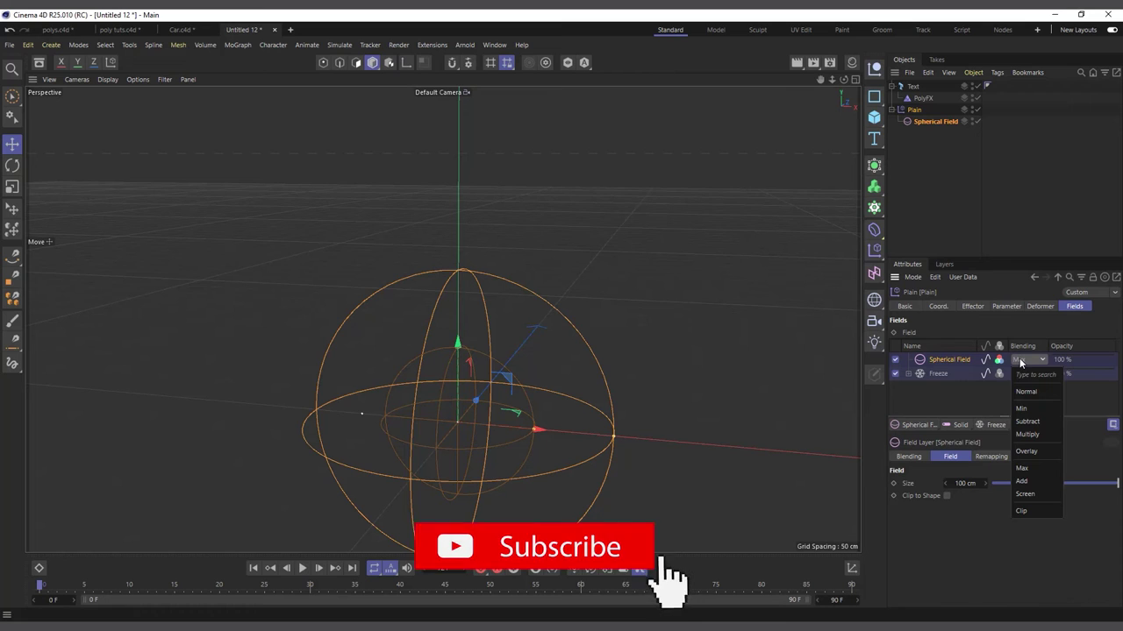
pyautogui.click(1045, 423)
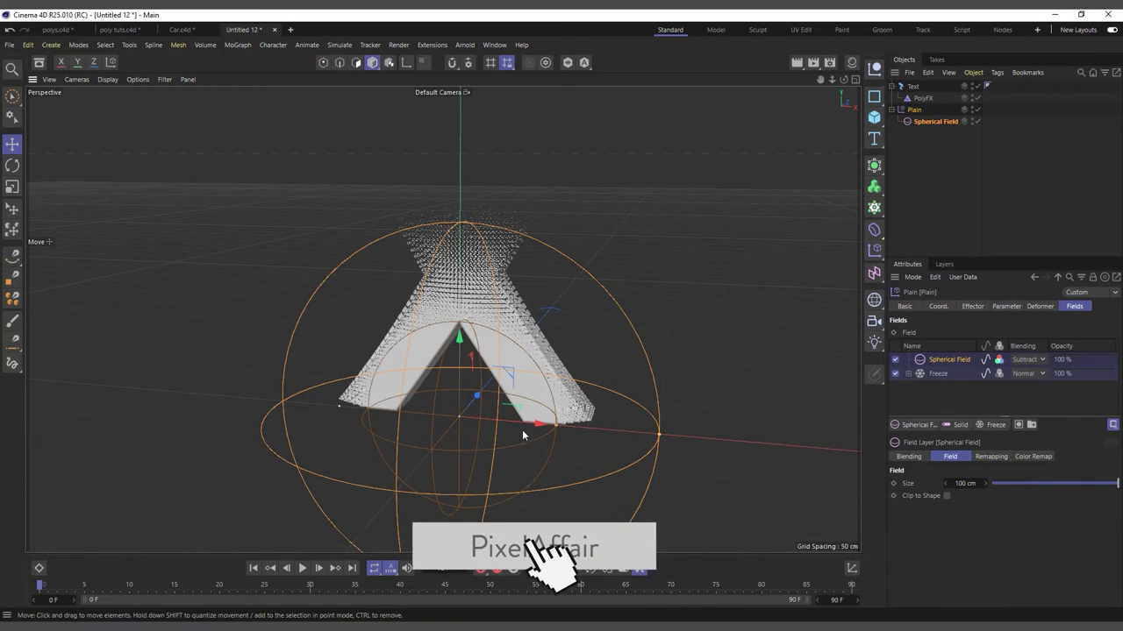
pyautogui.moveTo(490, 424); pyautogui.dragTo(424, 432)
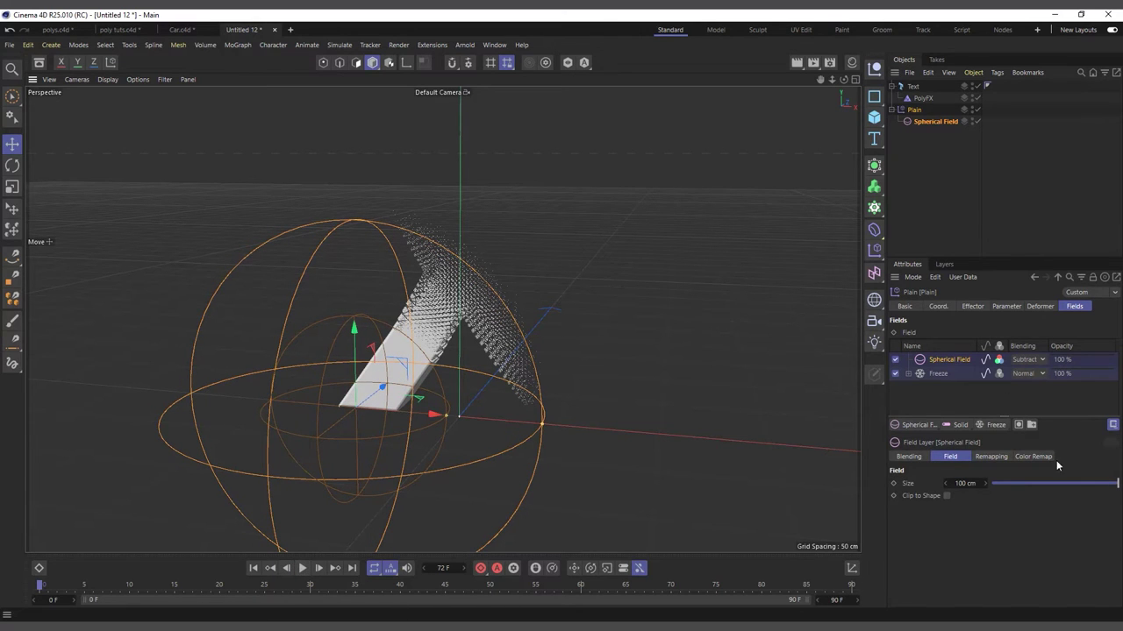
# Try the Grow mode on the Plain effector's Freeze layer and play the animation from the start
pyautogui.click(931, 374)
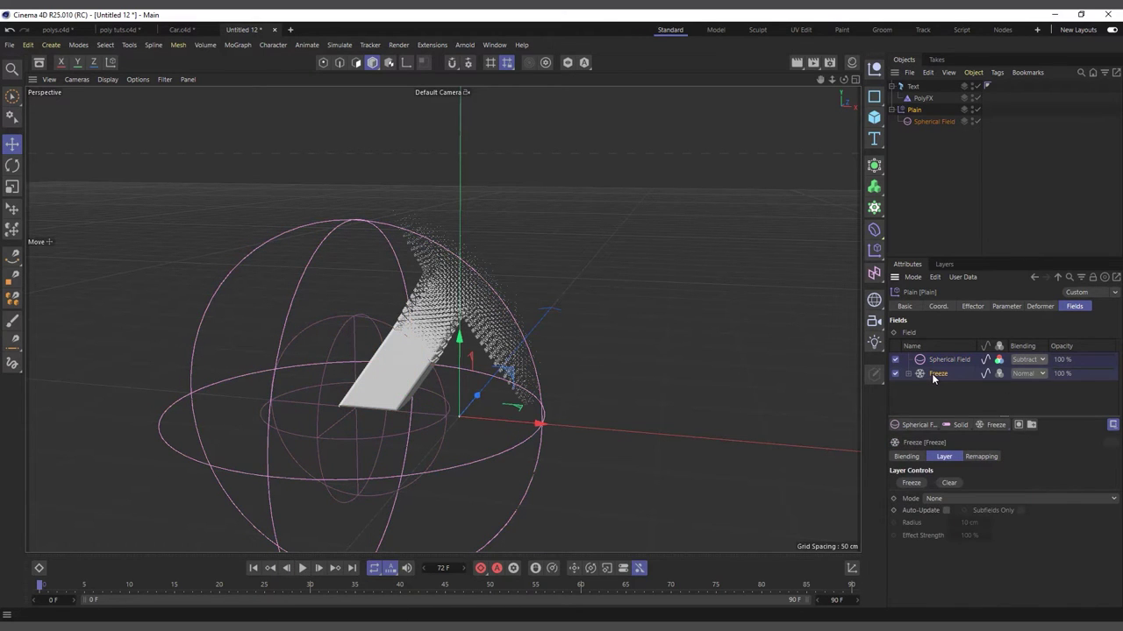
pyautogui.click(947, 499)
pyautogui.click(946, 562)
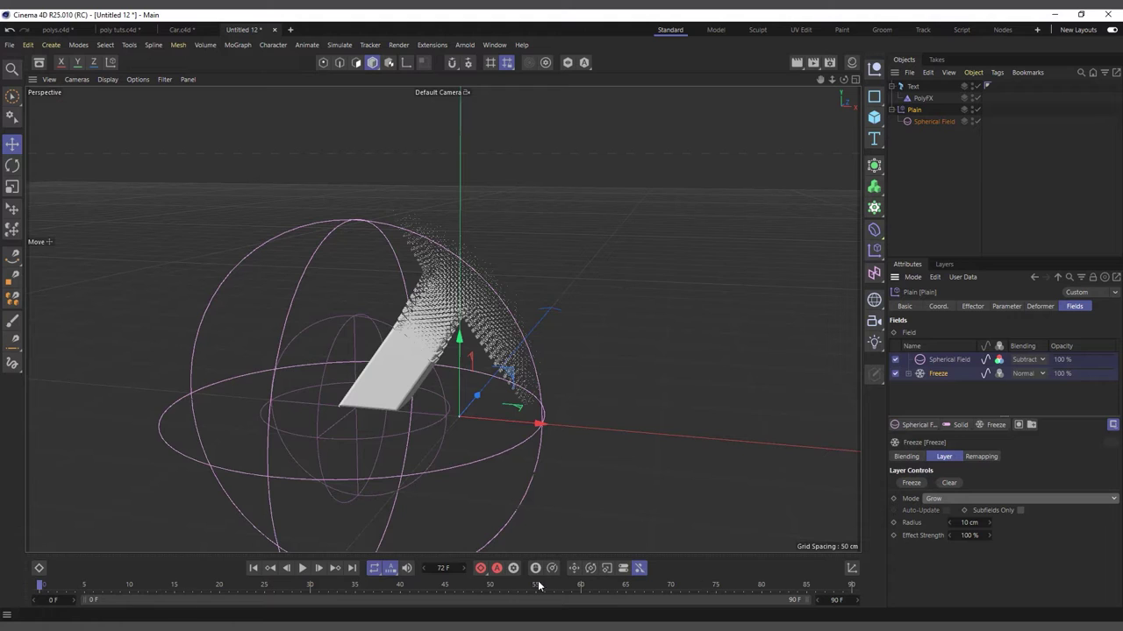
pyautogui.click(303, 568)
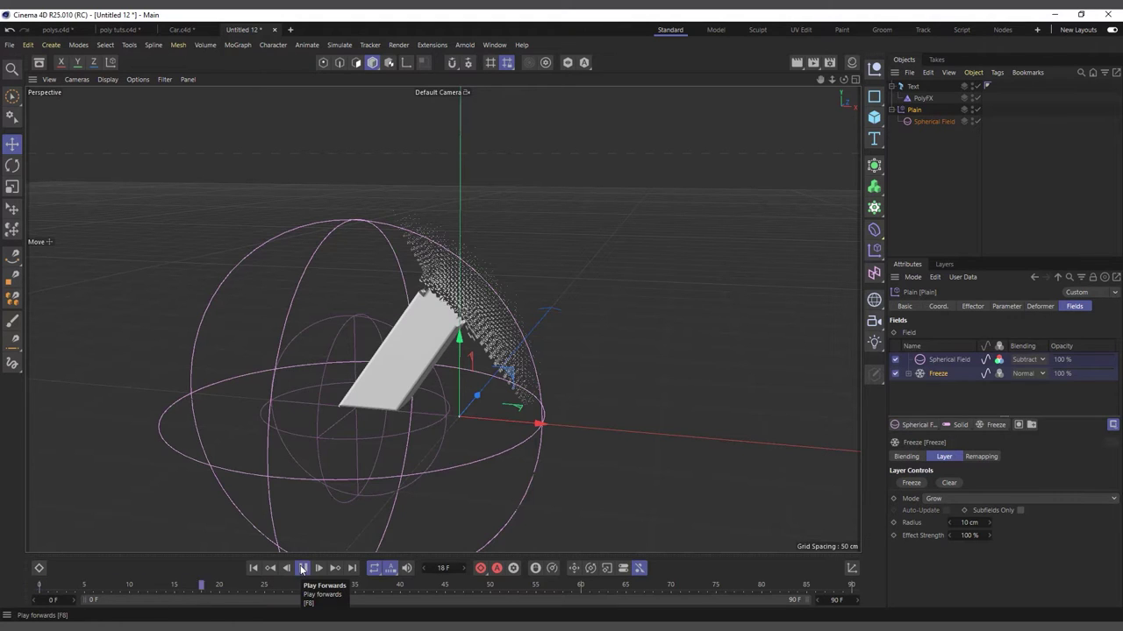
pyautogui.click(303, 568)
pyautogui.click(255, 568)
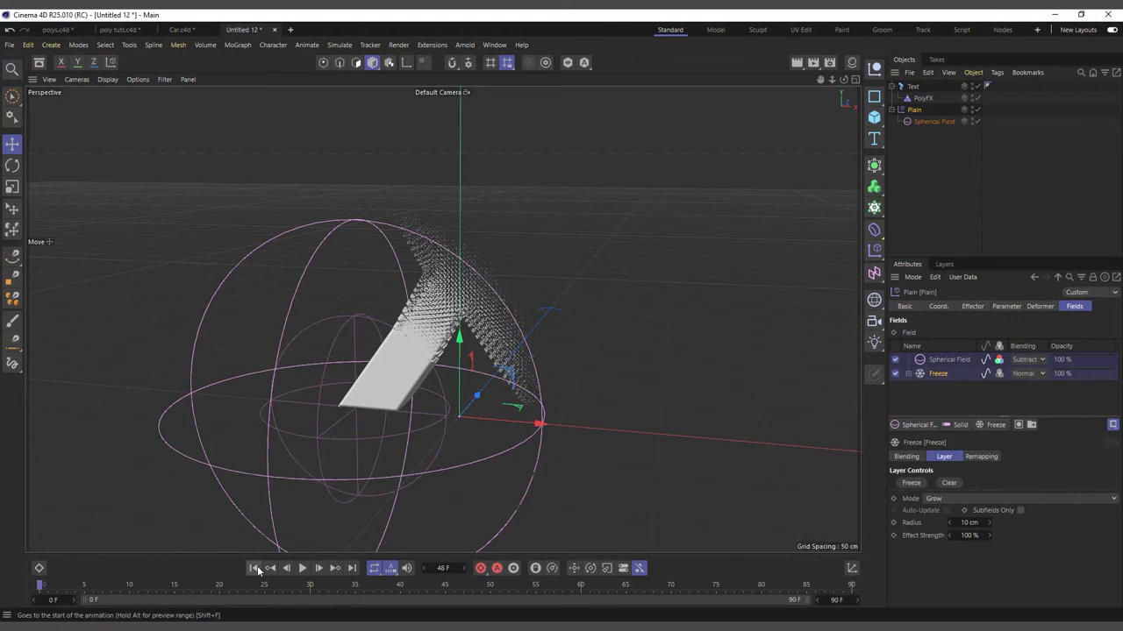
# Try Subfields Only with the Freeze layer's Grow mode and replay the animation
pyautogui.click(303, 568)
pyautogui.click(303, 568)
pyautogui.click(254, 569)
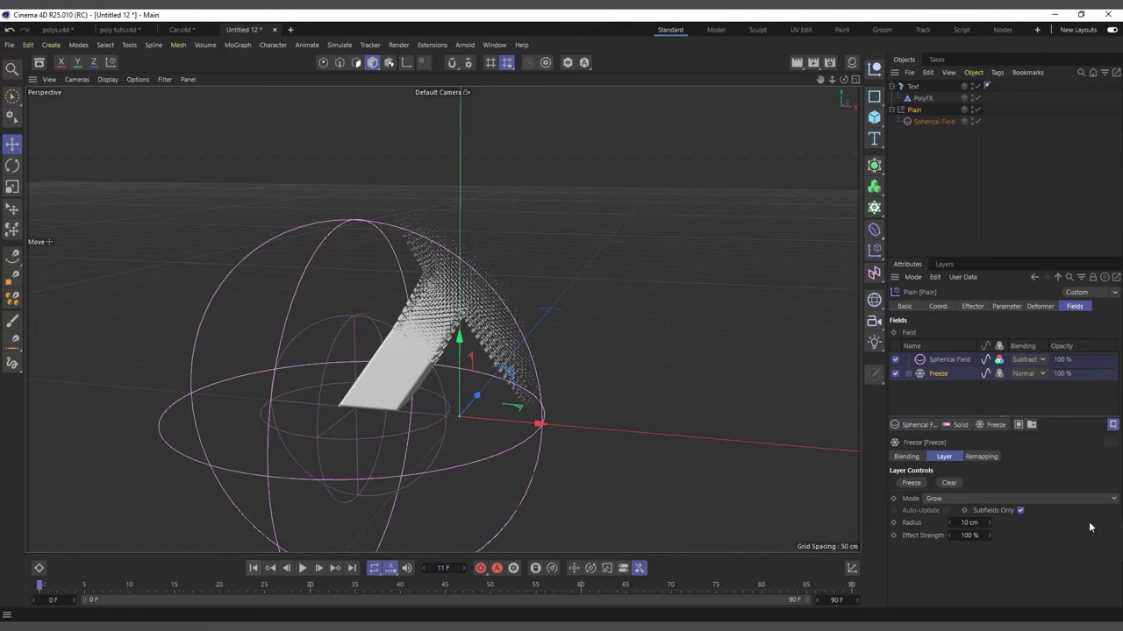
# Set the Freeze layer's mode to Average
pyautogui.click(940, 499)
pyautogui.click(955, 550)
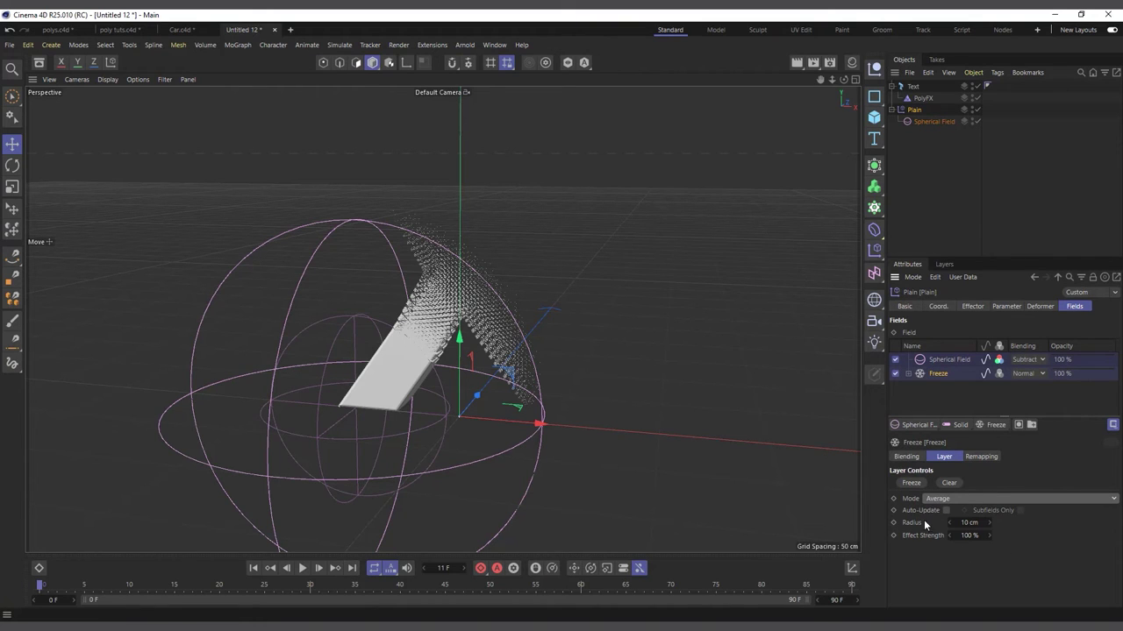
# Enable Auto-Update on the Plain effector's Freeze layer, play the animation, and return to the first frame
pyautogui.click(945, 510)
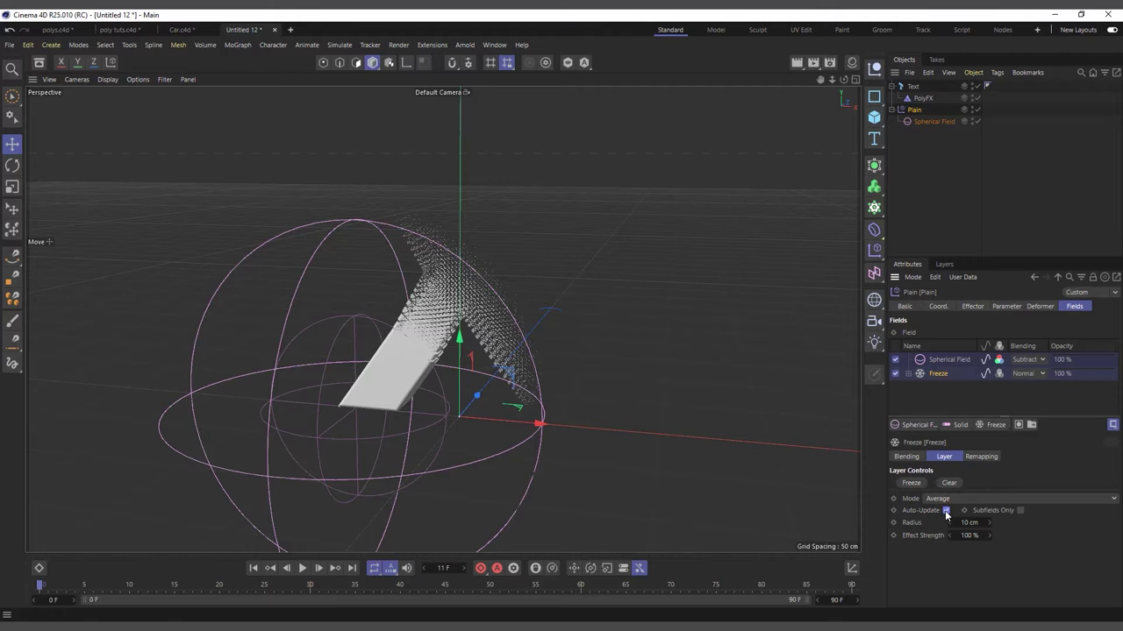
pyautogui.click(302, 568)
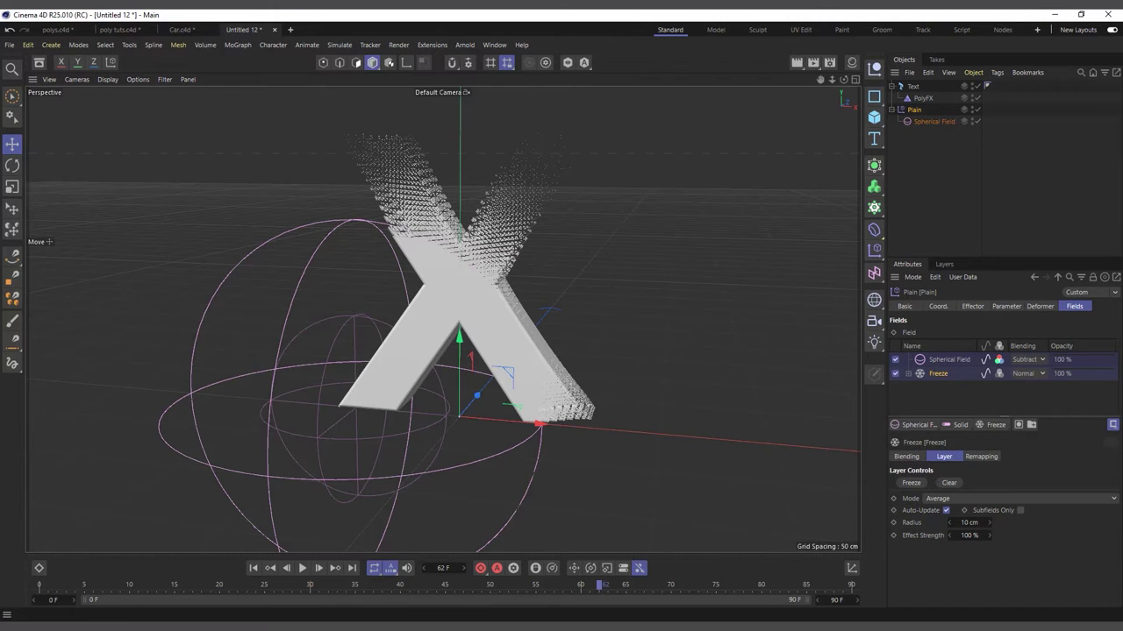
pyautogui.click(252, 568)
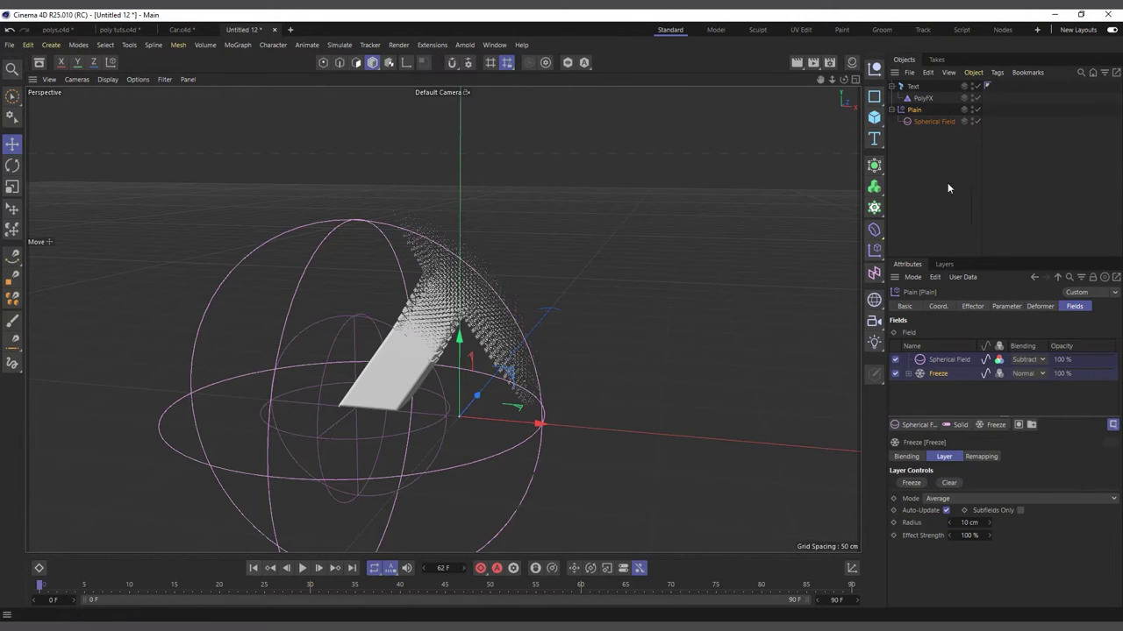
# Scale the Spherical Field down to a size of about 15.7 cm and move it along X to the tip of the X's lower-left leg
pyautogui.click(934, 121)
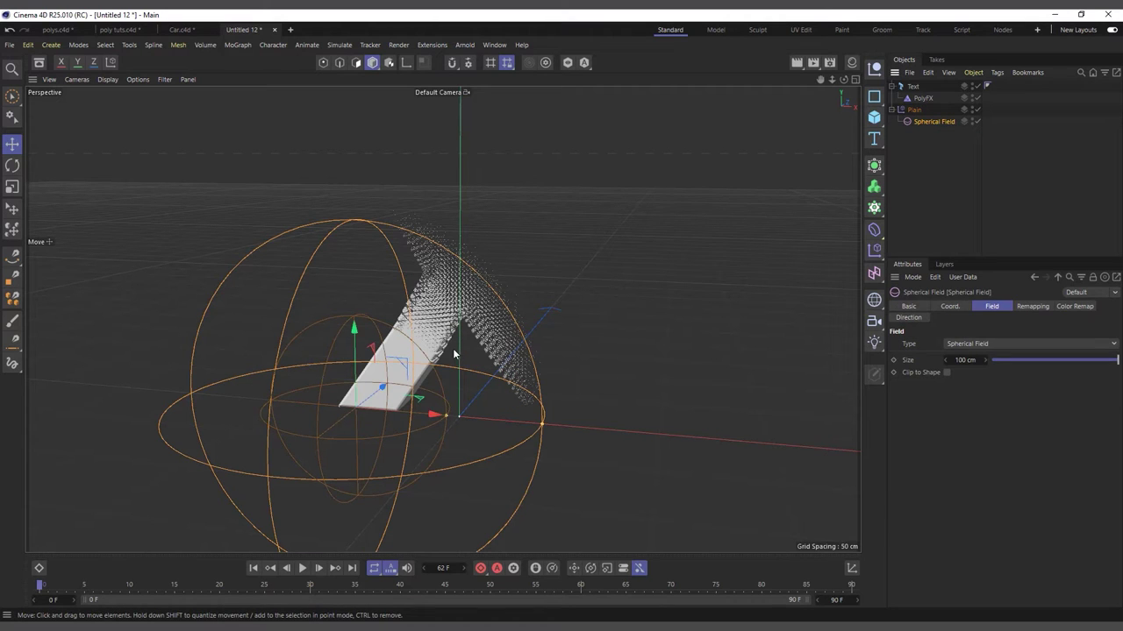
pyautogui.press('t')
pyautogui.moveTo(683, 254); pyautogui.dragTo(400, 404)
pyautogui.press('e')
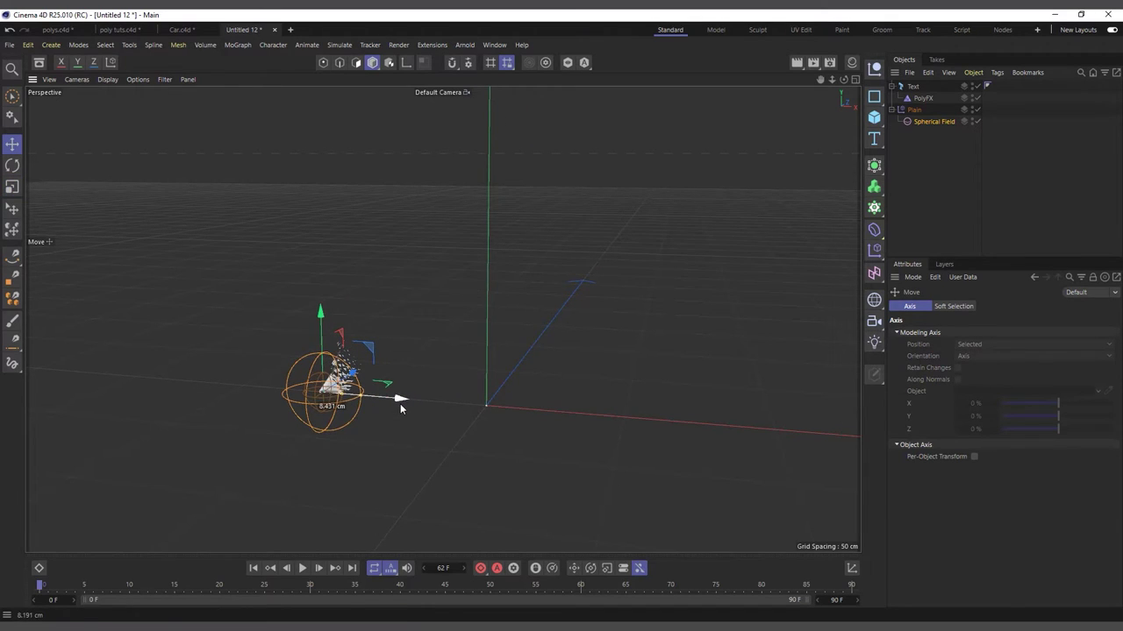
pyautogui.click(932, 123)
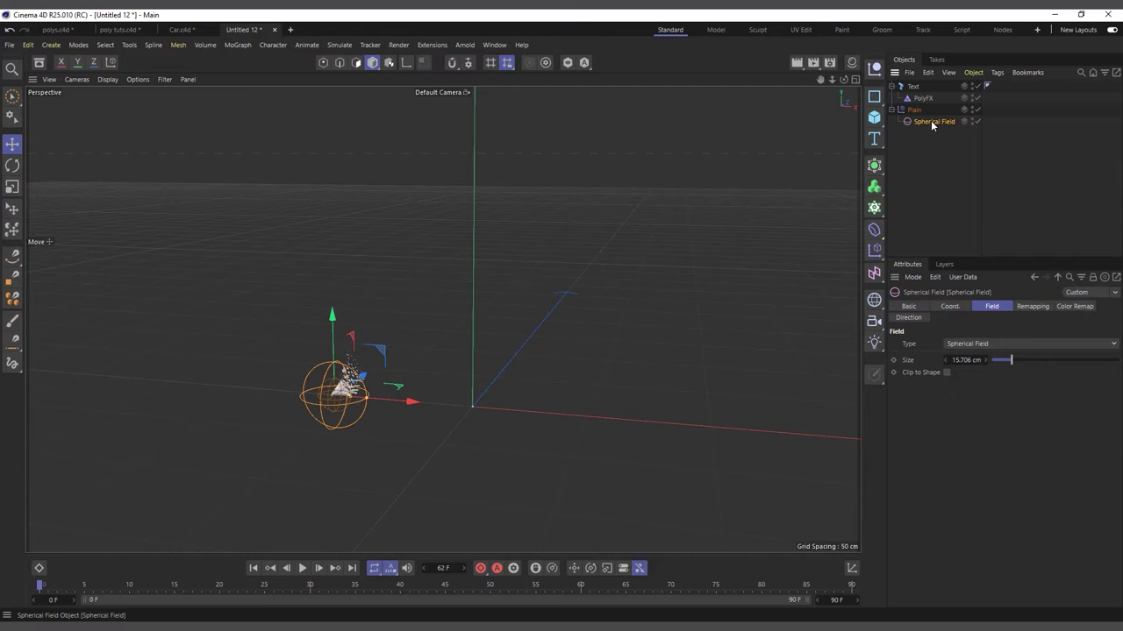
# Add a Curve modifier layer above the Spherical Field in the Plain effector's fields, play the animation briefly, and rewind it
pyautogui.click(914, 110)
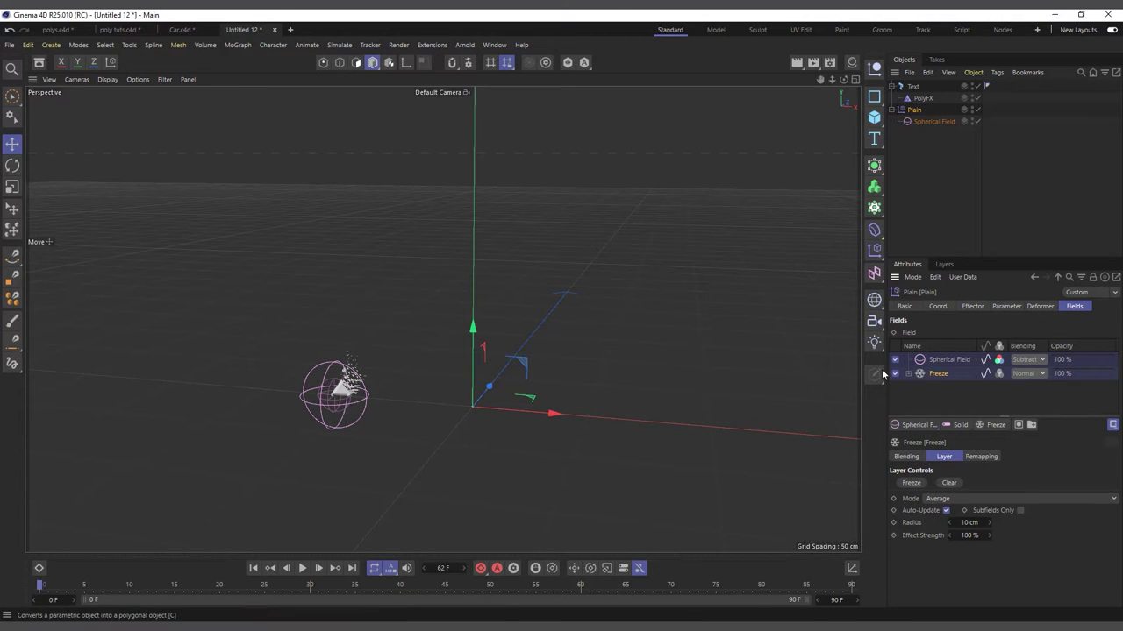
pyautogui.click(996, 425)
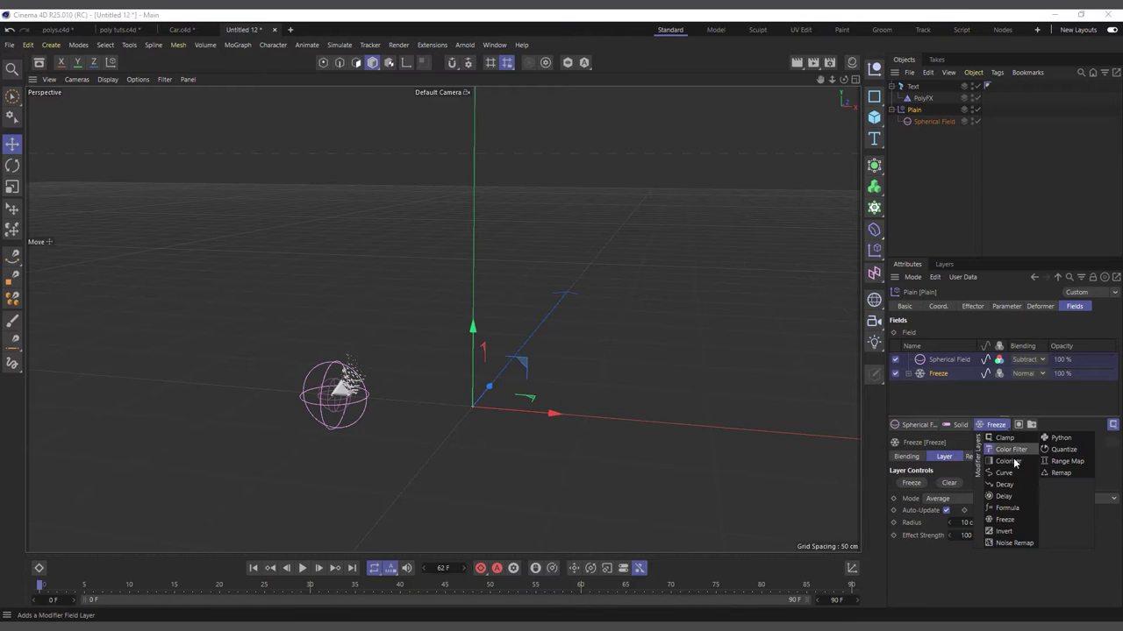
pyautogui.click(1003, 472)
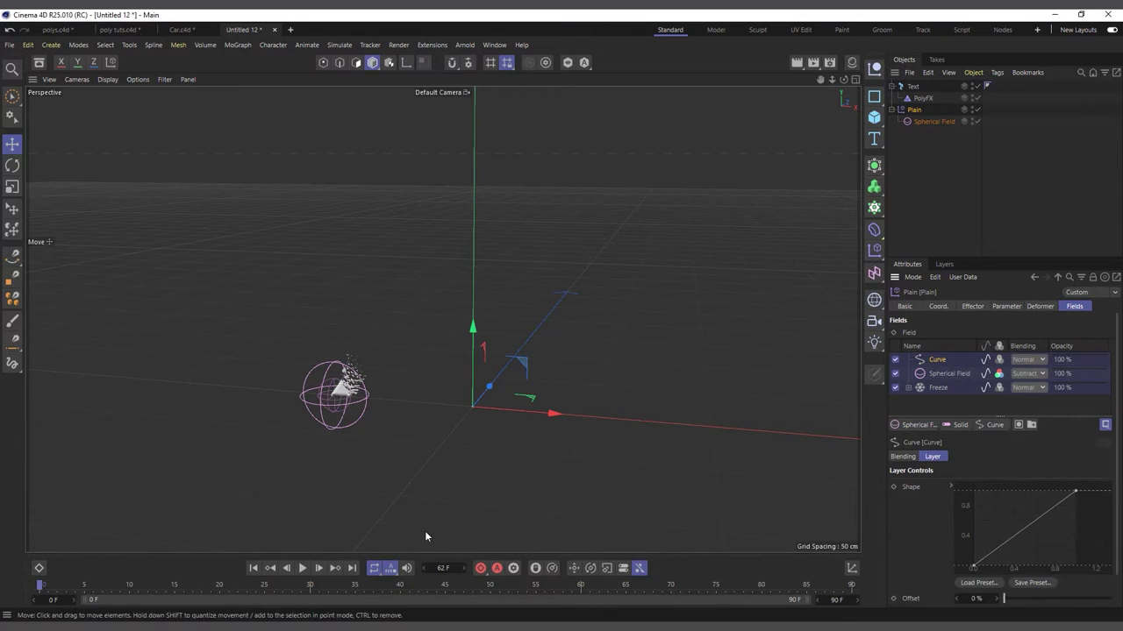
pyautogui.click(300, 568)
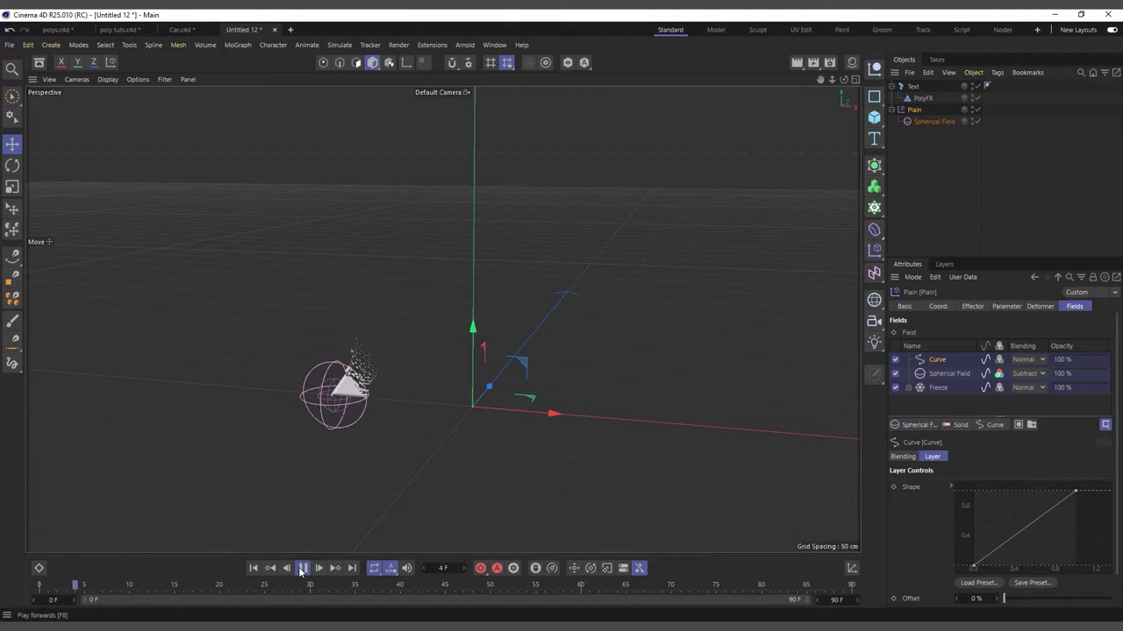
pyautogui.click(300, 568)
pyautogui.click(254, 568)
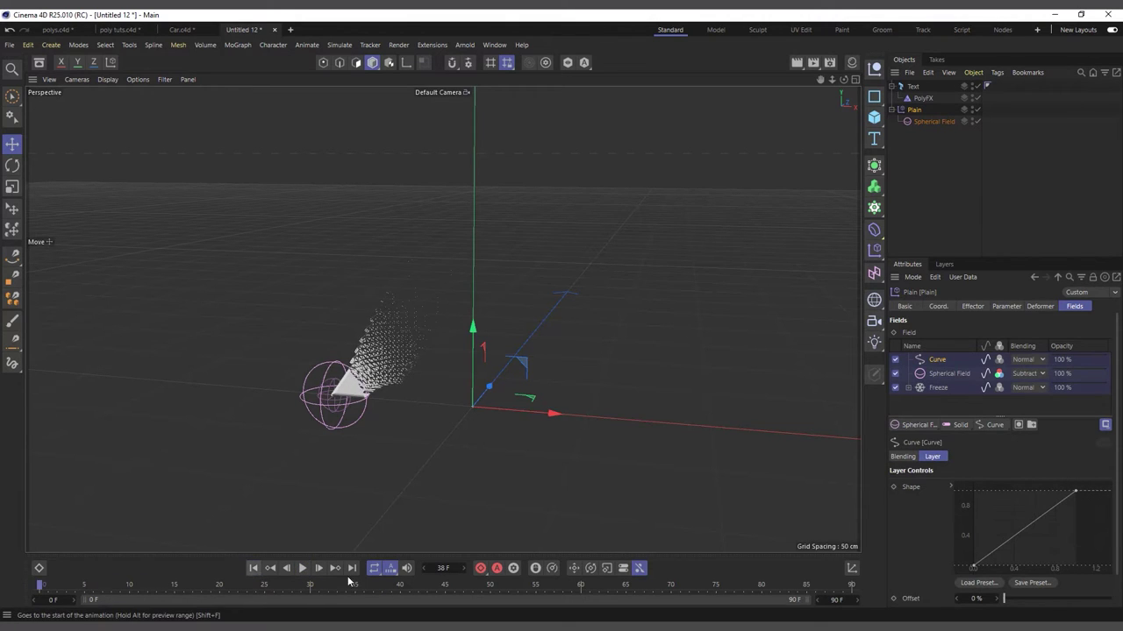
# Bend the start of the Curve layer's shape below the diagonal for a gentle ease-in and play the animation
pyautogui.moveTo(988, 542)
pyautogui.mouseDown()
pyautogui.moveTo(964, 583)
pyautogui.moveTo(985, 563)
pyautogui.mouseUp()
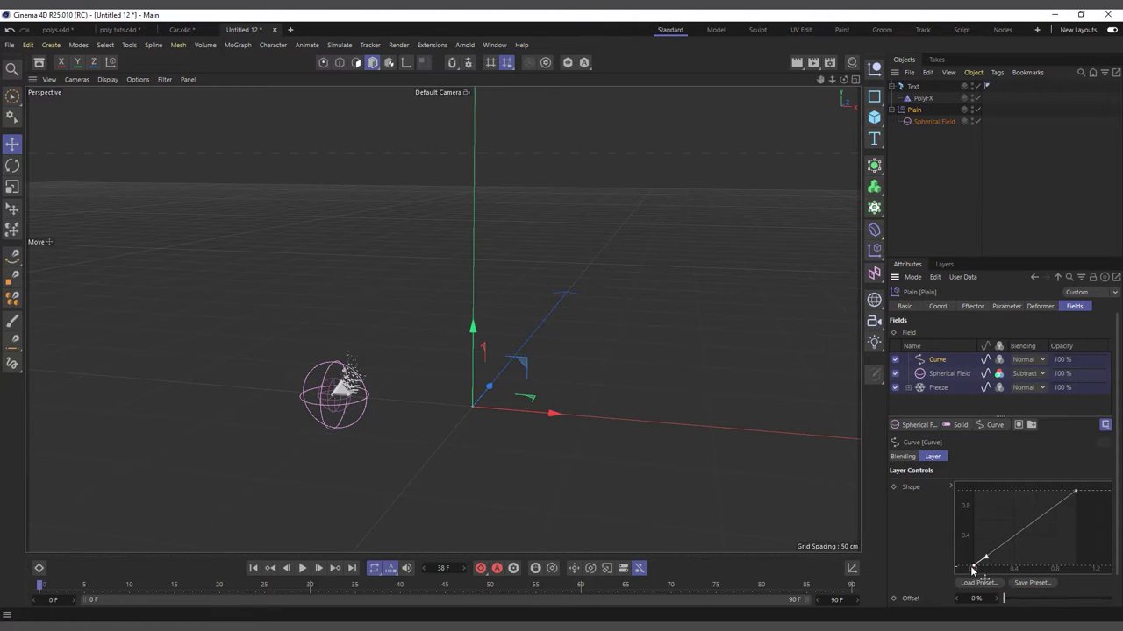
pyautogui.moveTo(987, 562)
pyautogui.mouseDown()
pyautogui.moveTo(1020, 566)
pyautogui.moveTo(990, 564)
pyautogui.moveTo(998, 558)
pyautogui.mouseUp()
pyautogui.click(301, 569)
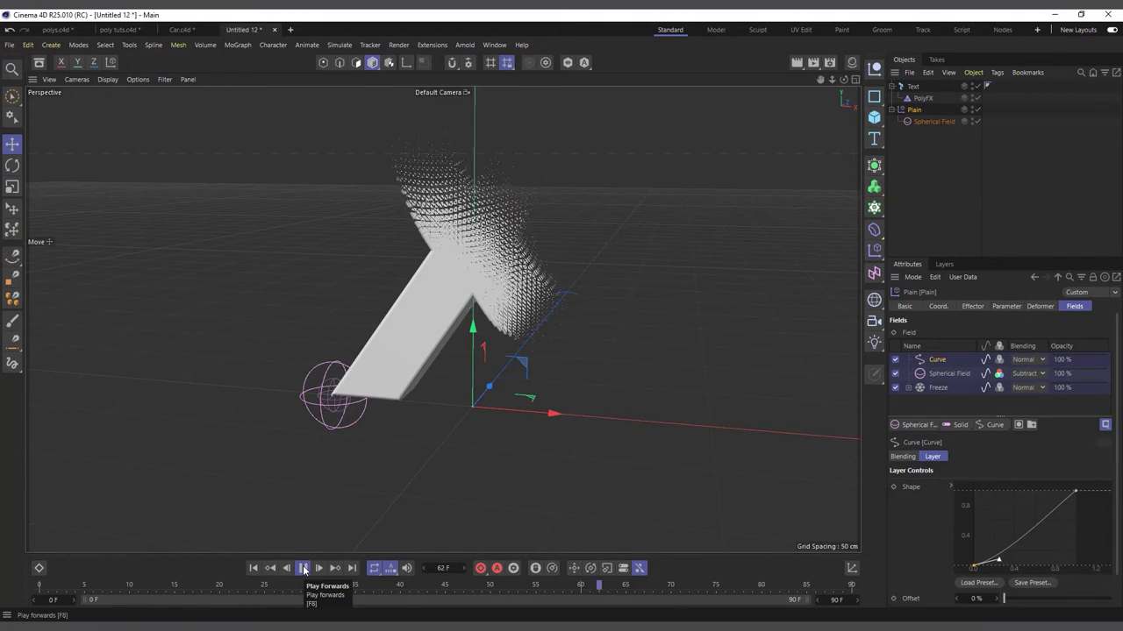
pyautogui.click(304, 569)
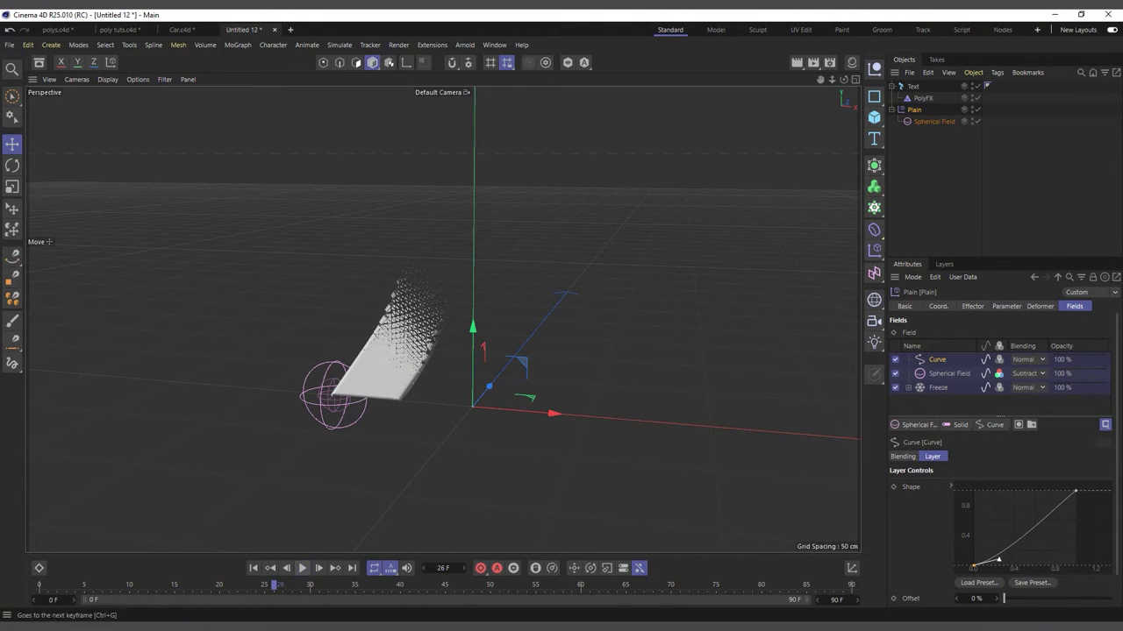
# Extend the timeline to 250 frames and replay the growth animation
pyautogui.write('250')
pyautogui.press('Return')
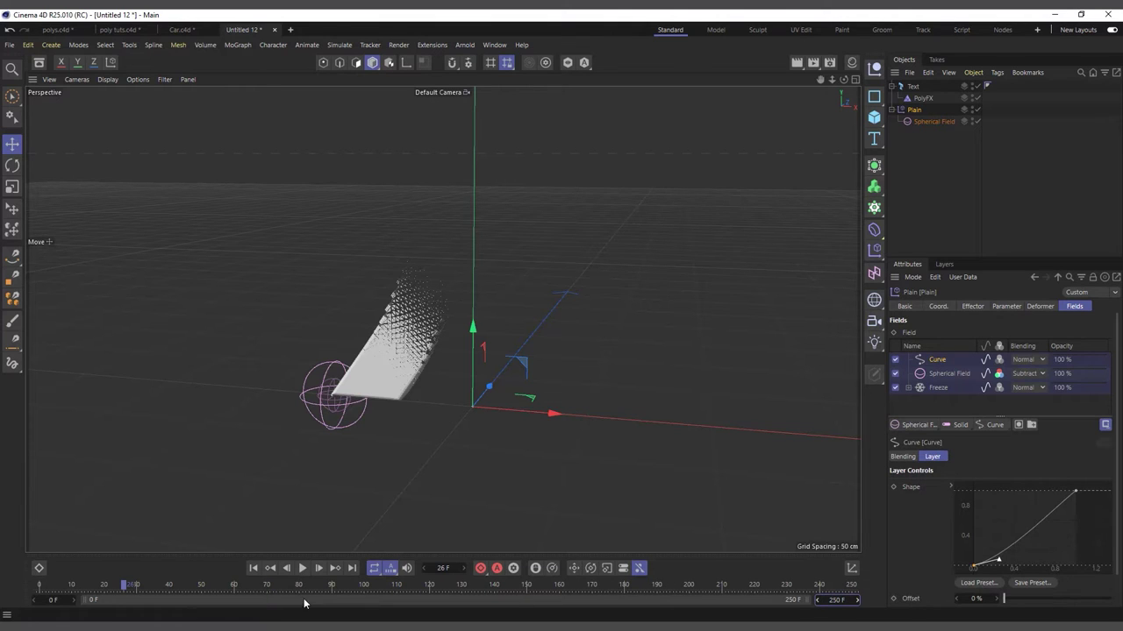
pyautogui.click(301, 569)
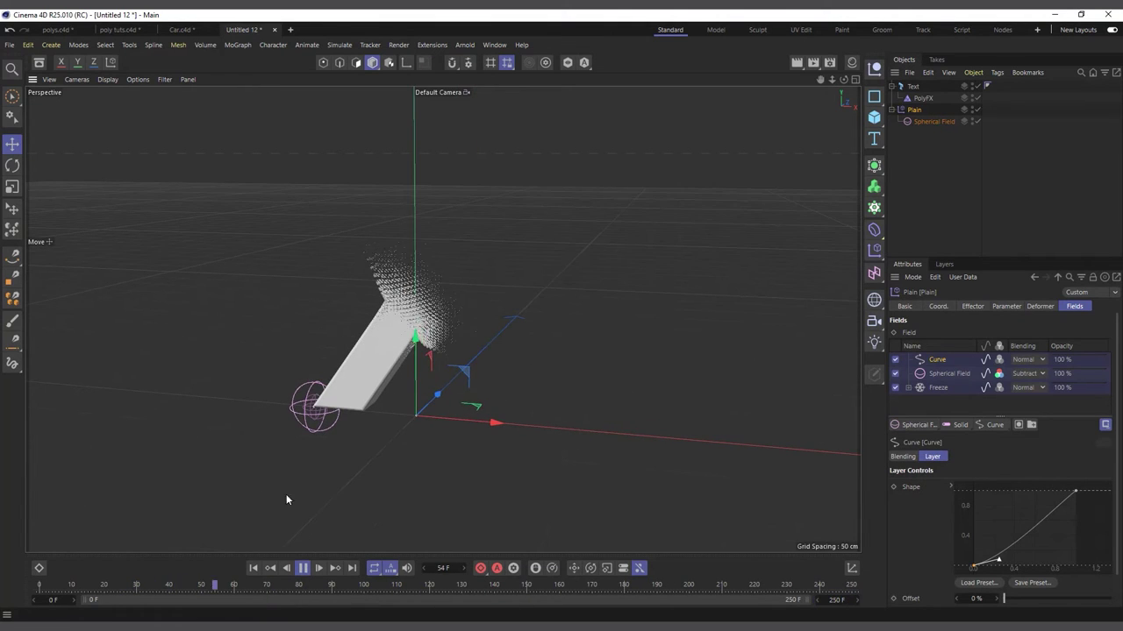
pyautogui.click(302, 570)
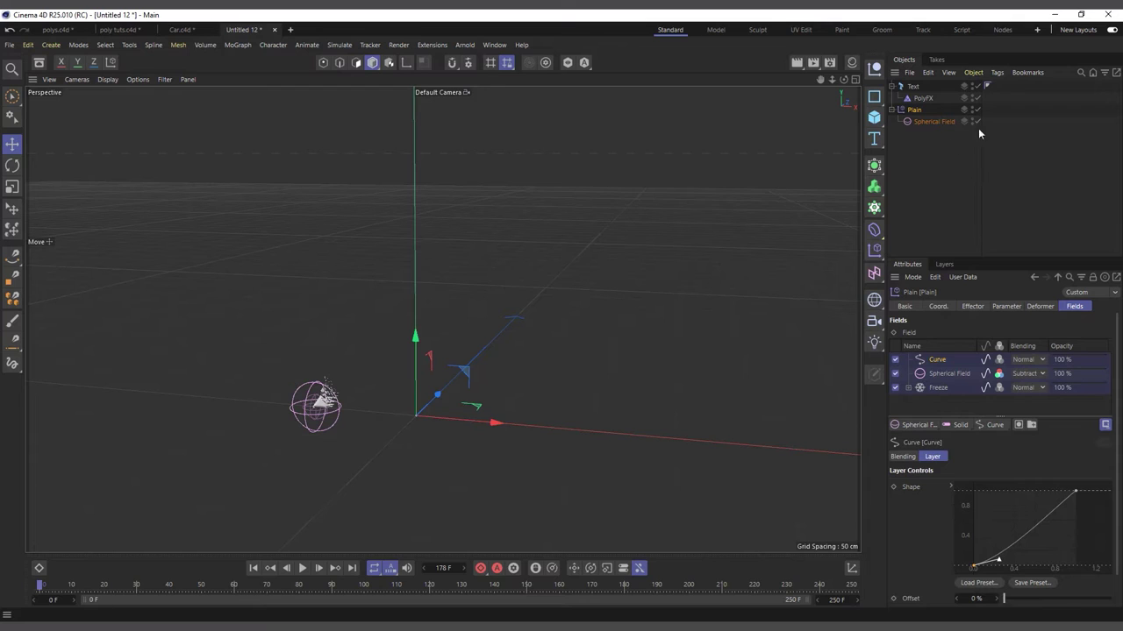
pyautogui.click(301, 572)
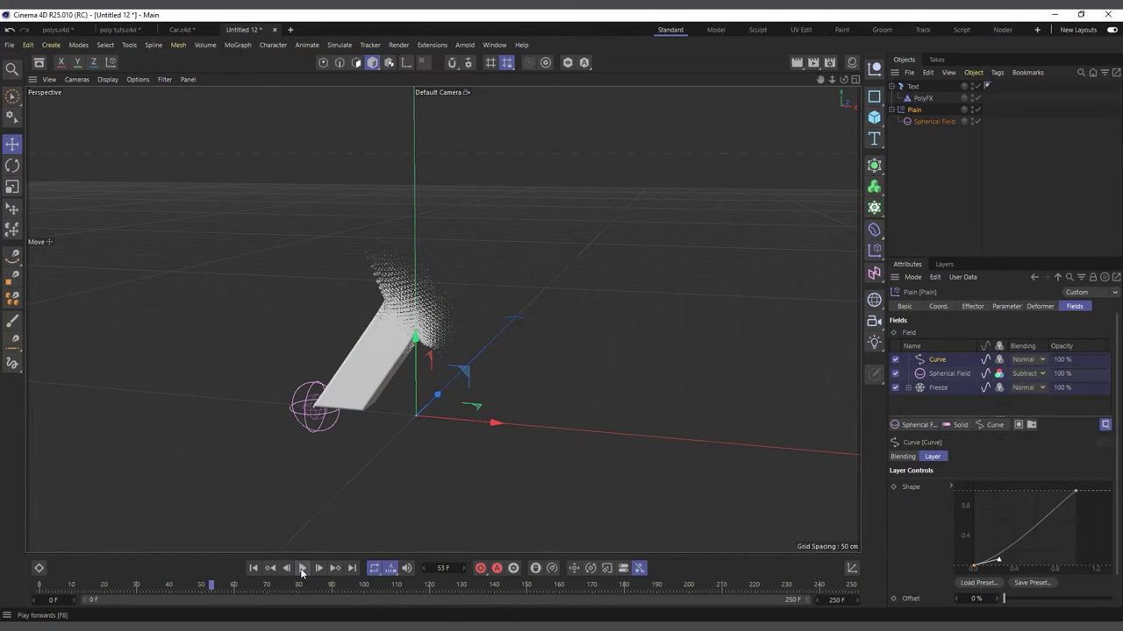
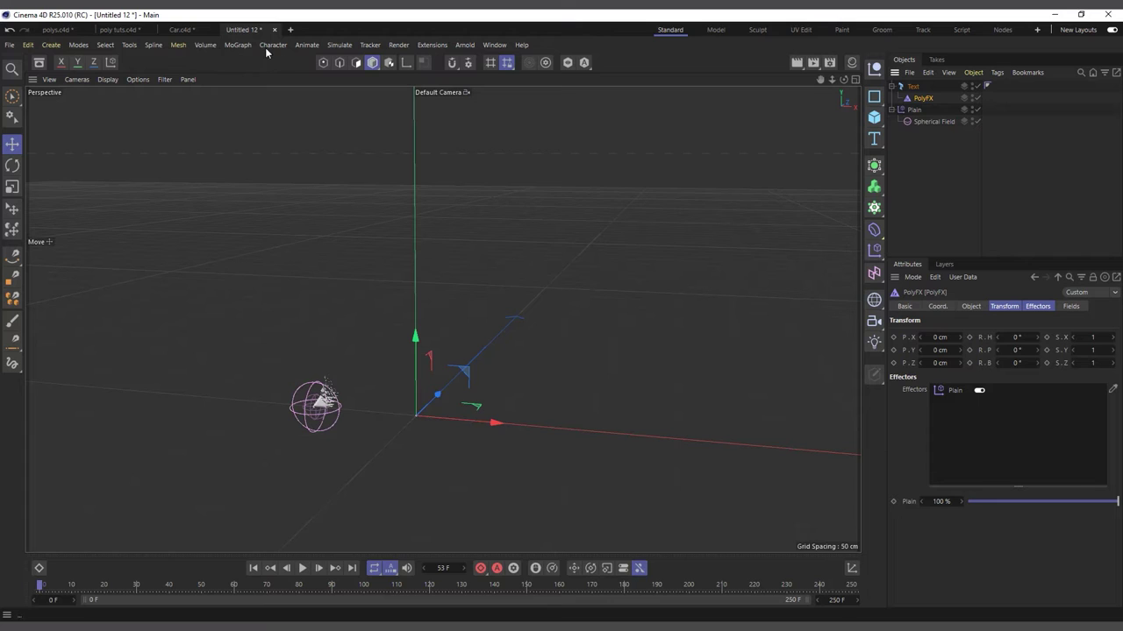
# Add a Random effector to the PolyFX object and place it below the Plain effector in the hierarchy
pyautogui.click(239, 45)
pyautogui.moveTo(250, 65)
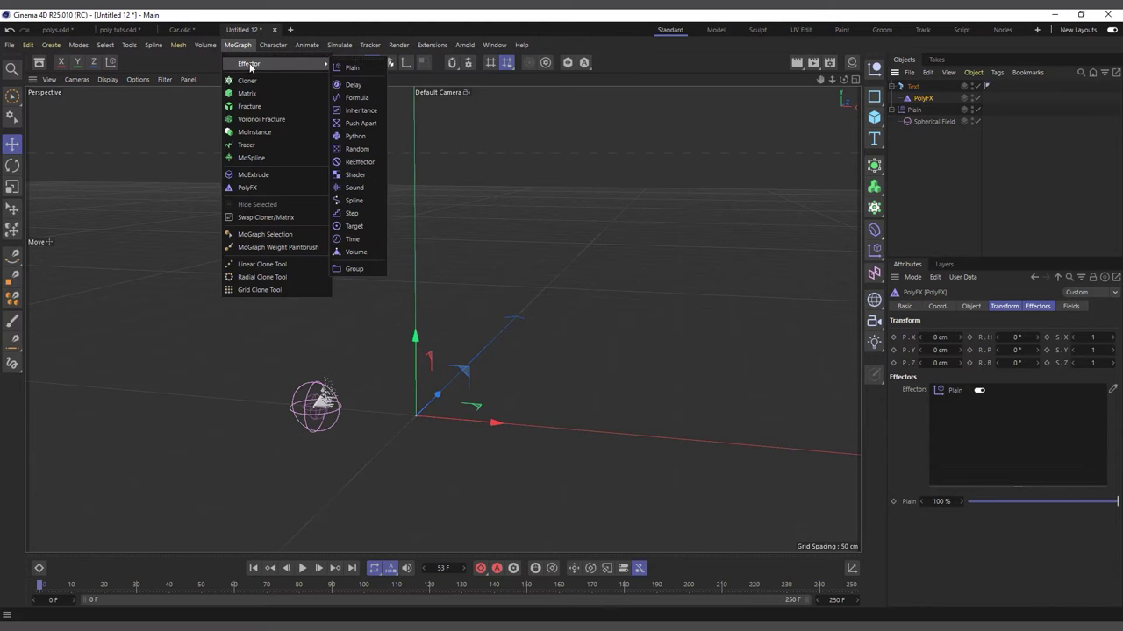
pyautogui.click(357, 149)
pyautogui.moveTo(920, 88); pyautogui.dragTo(932, 157)
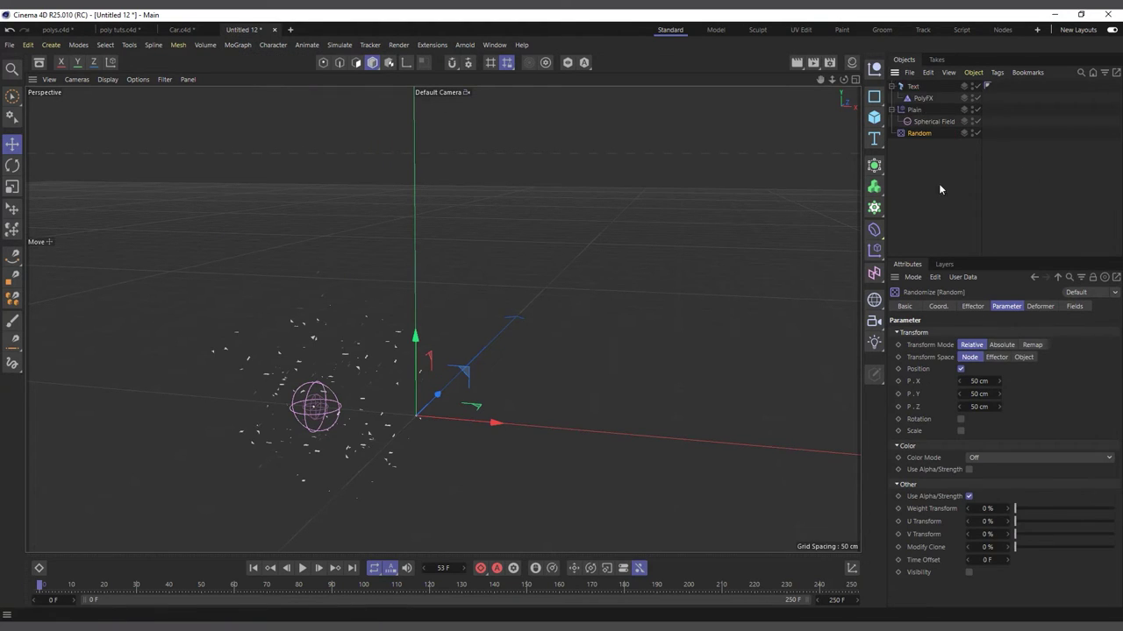
# Enable rotation on the Random effector with R.H 117°, R.P 111° and R.B 98°
pyautogui.click(960, 419)
pyautogui.moveTo(959, 431); pyautogui.dragTo(991, 445)
pyautogui.click(974, 458)
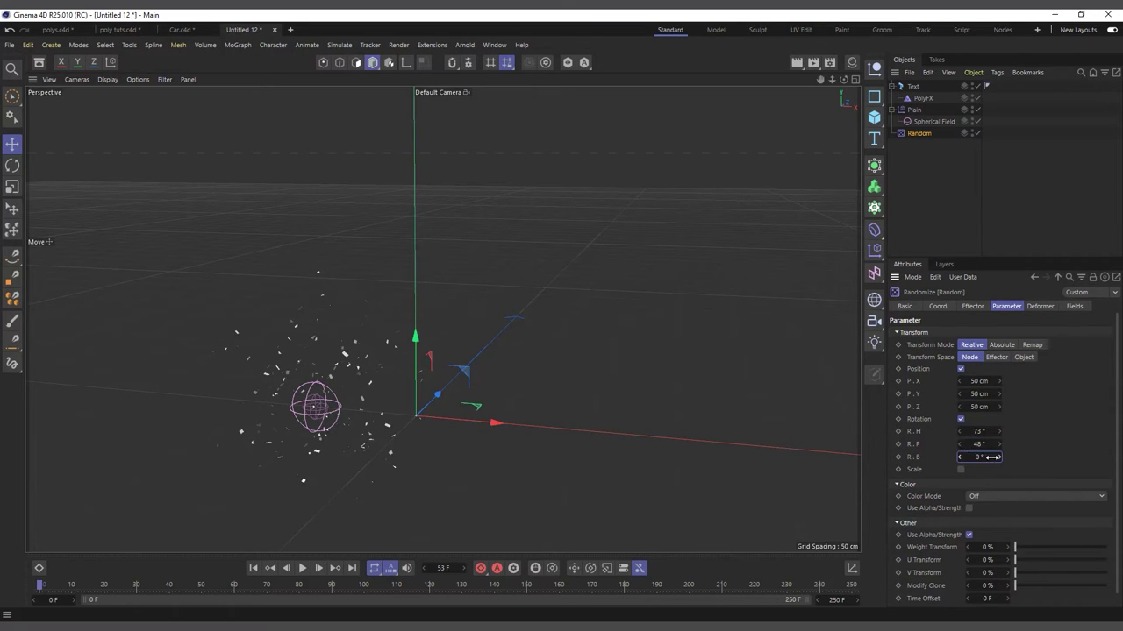
pyautogui.moveTo(980, 445); pyautogui.dragTo(995, 444)
pyautogui.click(978, 431)
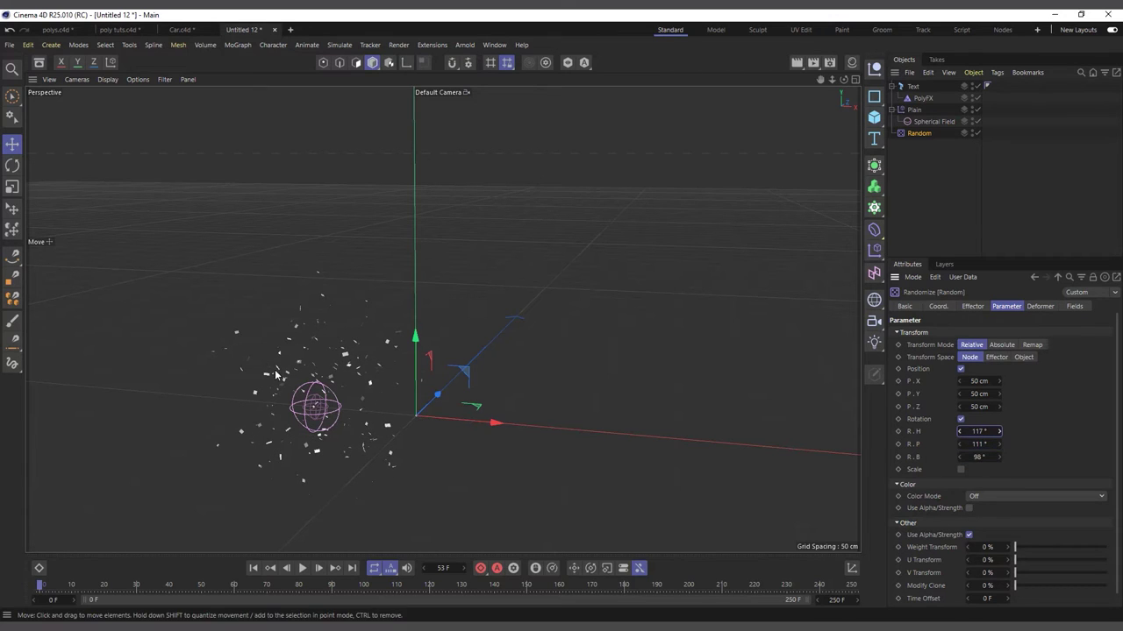
# Enable non-uniform scale on the Random effector with S.X 0.14 and S.Z 0.41, and adjust S.Y
pyautogui.click(961, 470)
pyautogui.click(994, 509)
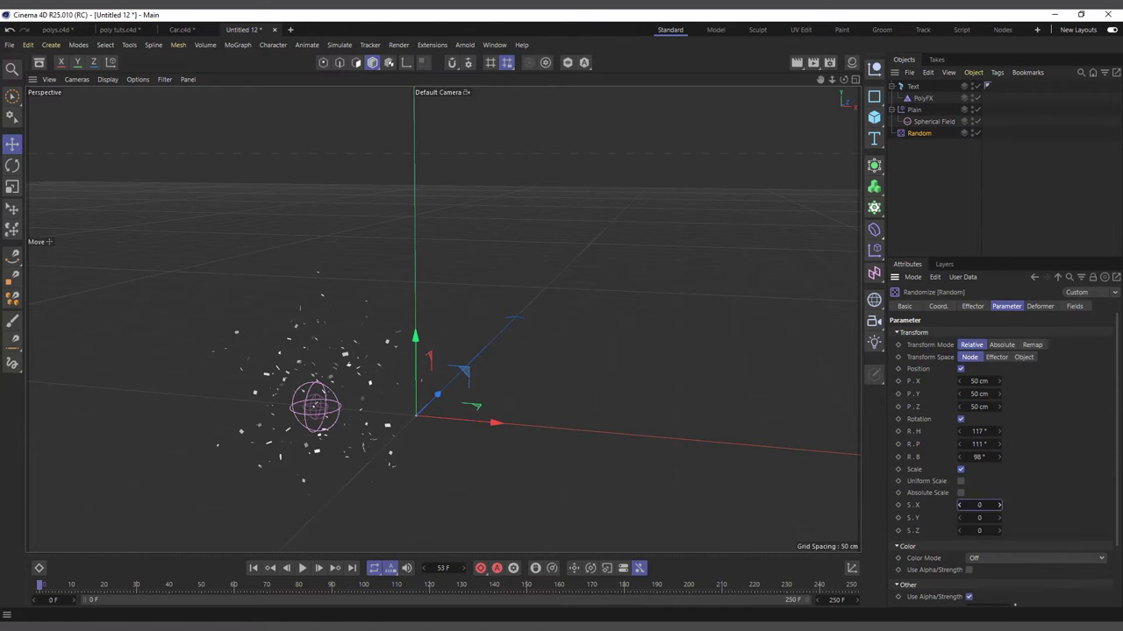
pyautogui.write('0.14')
pyautogui.press('Tab')
pyautogui.press('Tab')
pyautogui.write('0.41')
pyautogui.moveTo(987, 520); pyautogui.dragTo(981, 520)
# Add a Freeze layer to the Random effector's fields and delete its Solid layer
pyautogui.click(1072, 307)
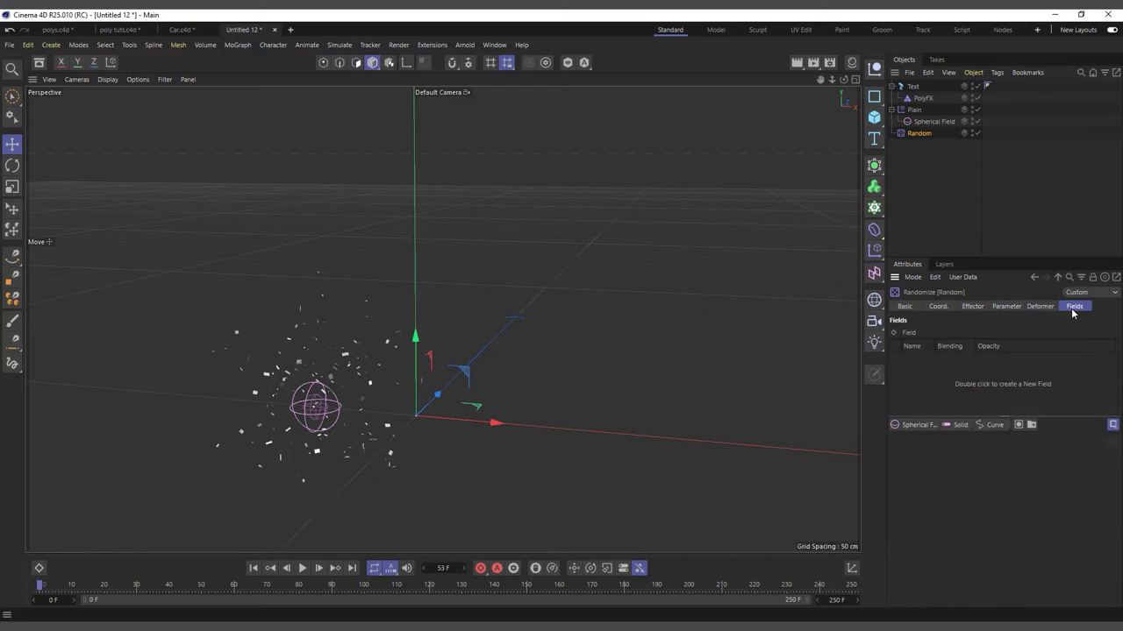
pyautogui.click(956, 424)
pyautogui.moveTo(991, 429); pyautogui.dragTo(1013, 522)
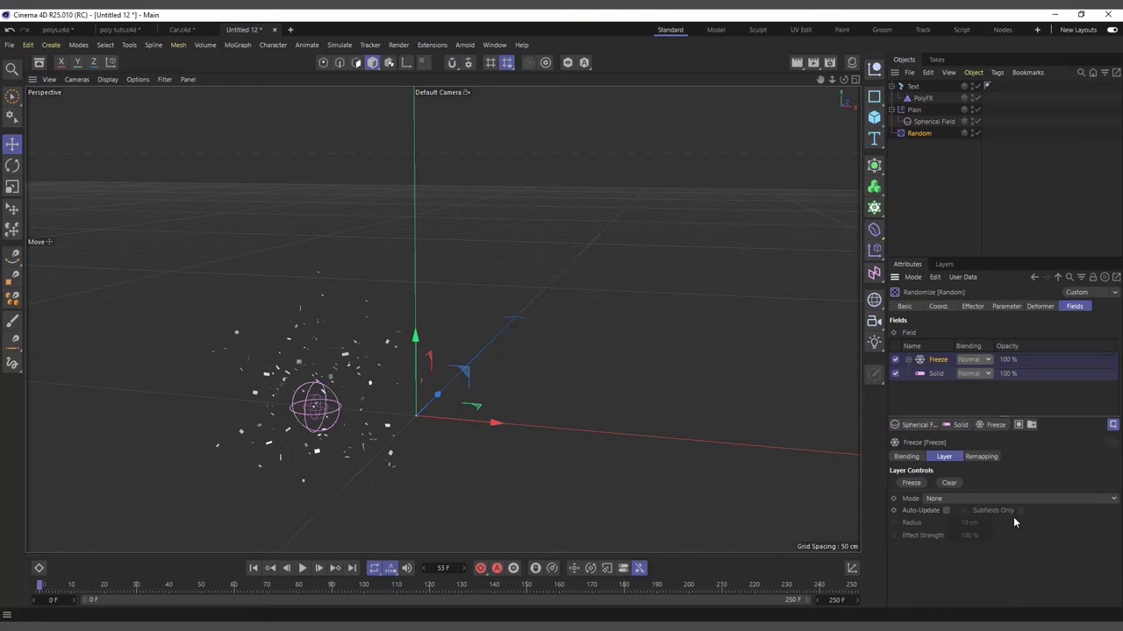
pyautogui.click(935, 375)
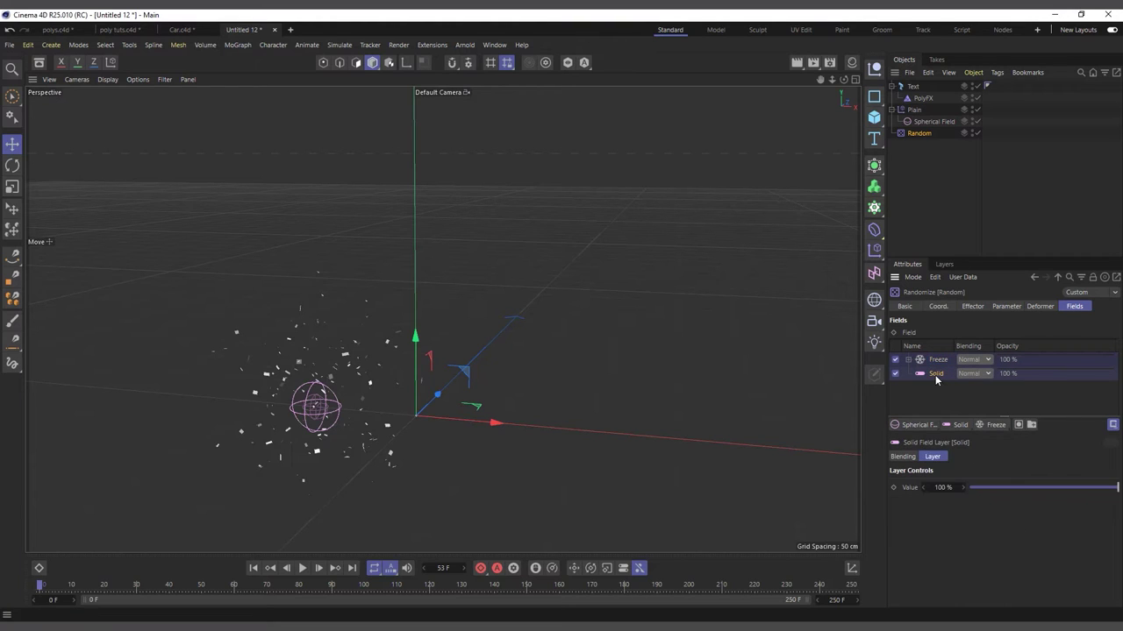
pyautogui.press('Delete')
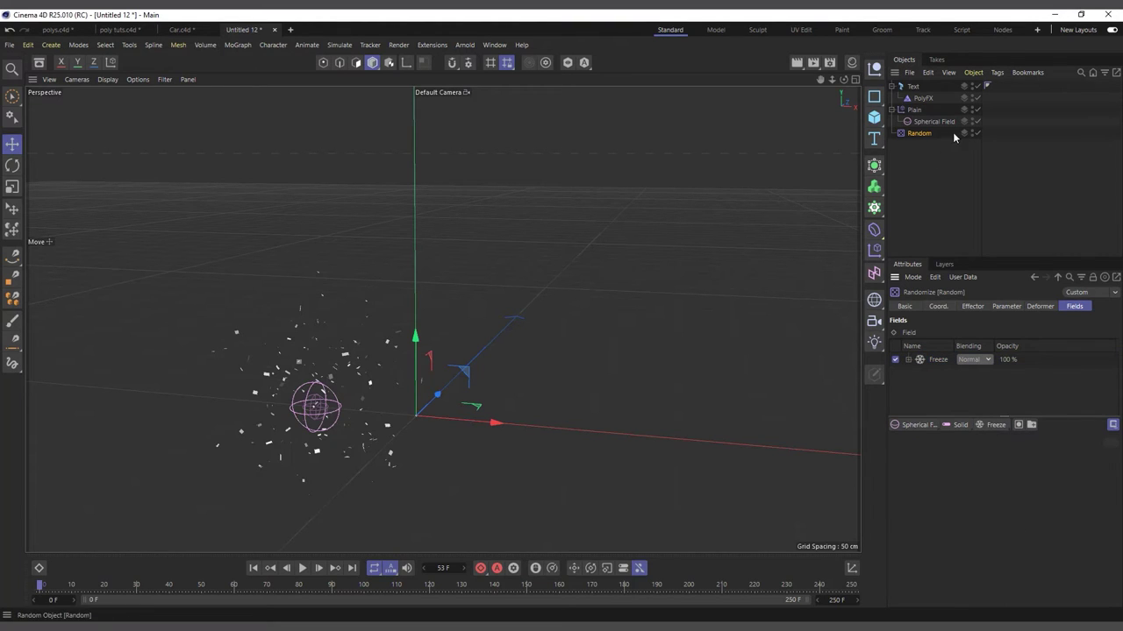
# Add the existing Spherical Field above Freeze in the Random effector's fields and set its blending to Subtract
pyautogui.moveTo(929, 124); pyautogui.dragTo(943, 356)
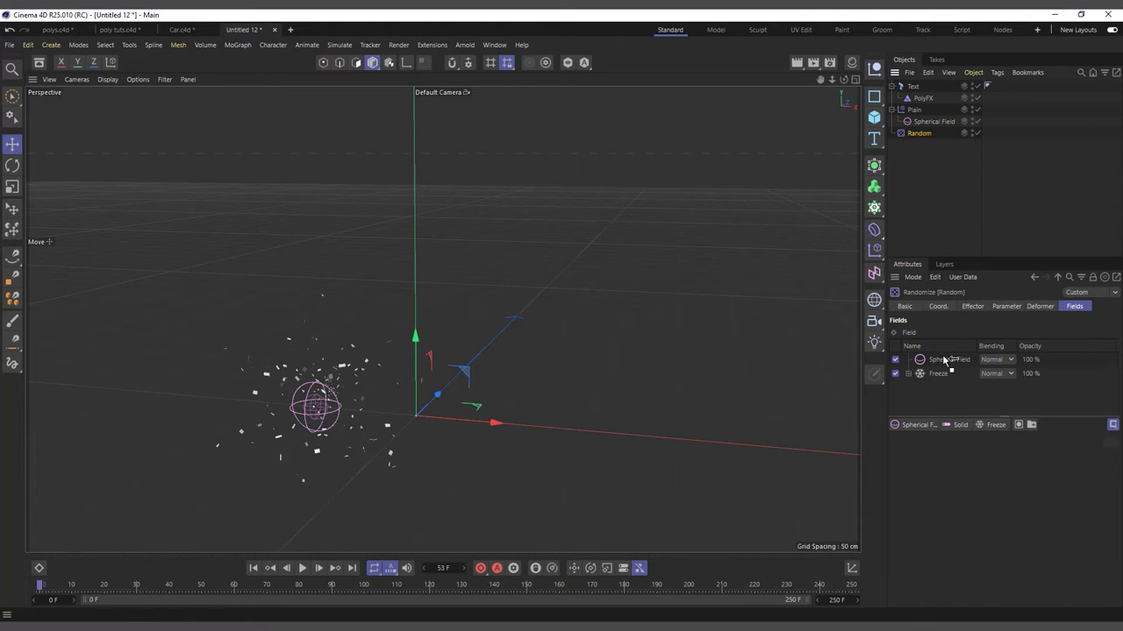
pyautogui.click(994, 360)
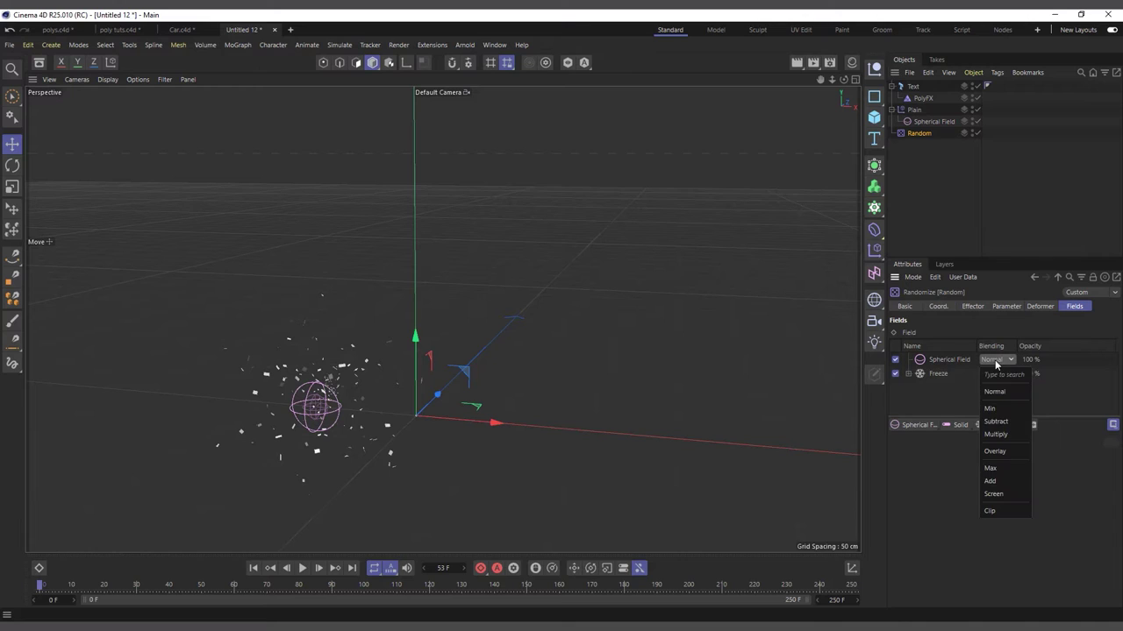
pyautogui.click(995, 421)
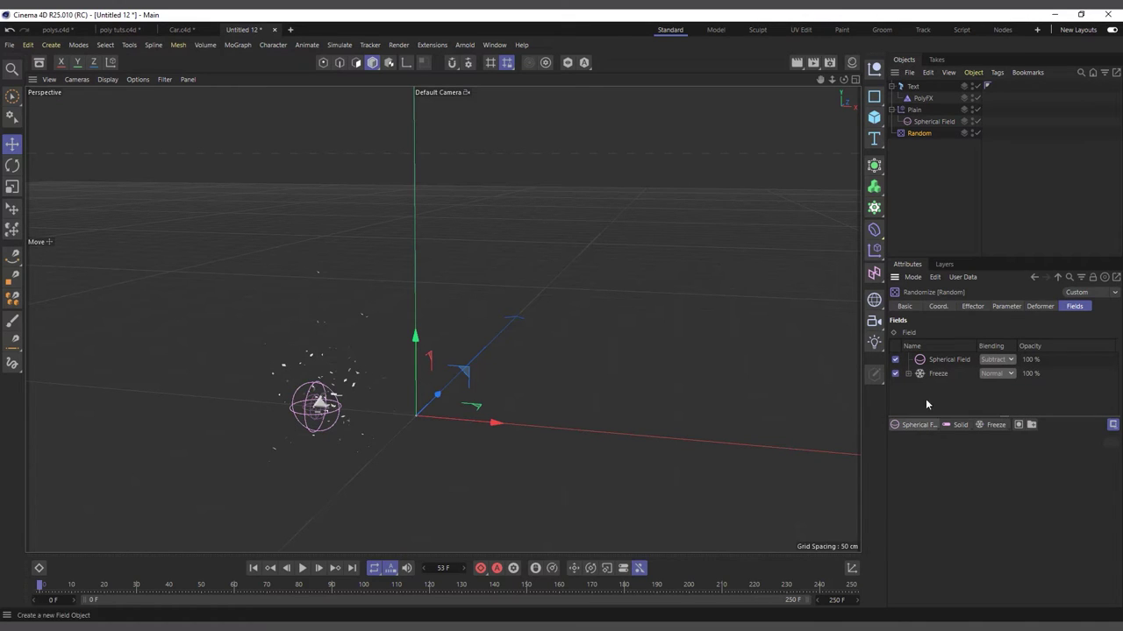
# Set the Random effector's Freeze layer to Average mode and enable Auto-Update
pyautogui.click(937, 374)
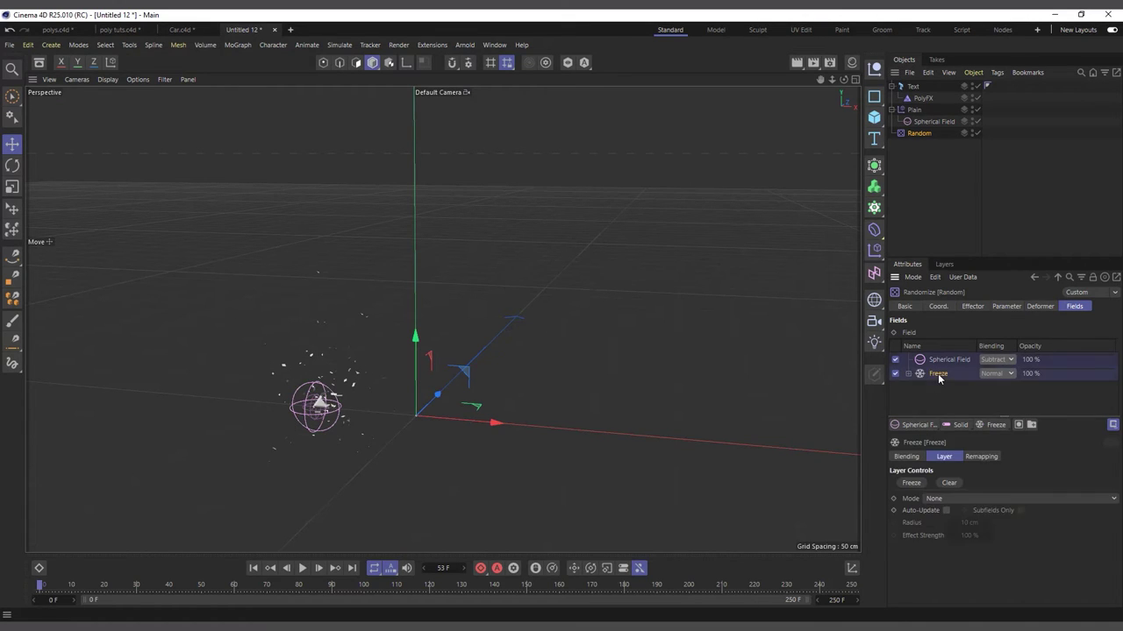
pyautogui.click(935, 500)
pyautogui.click(940, 529)
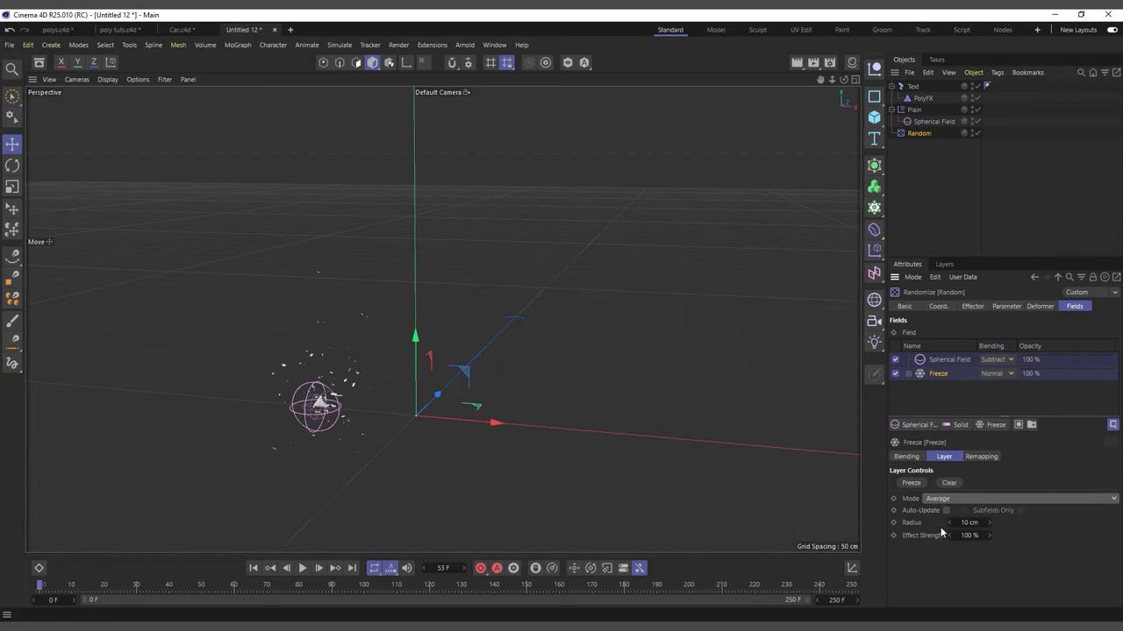
pyautogui.click(945, 511)
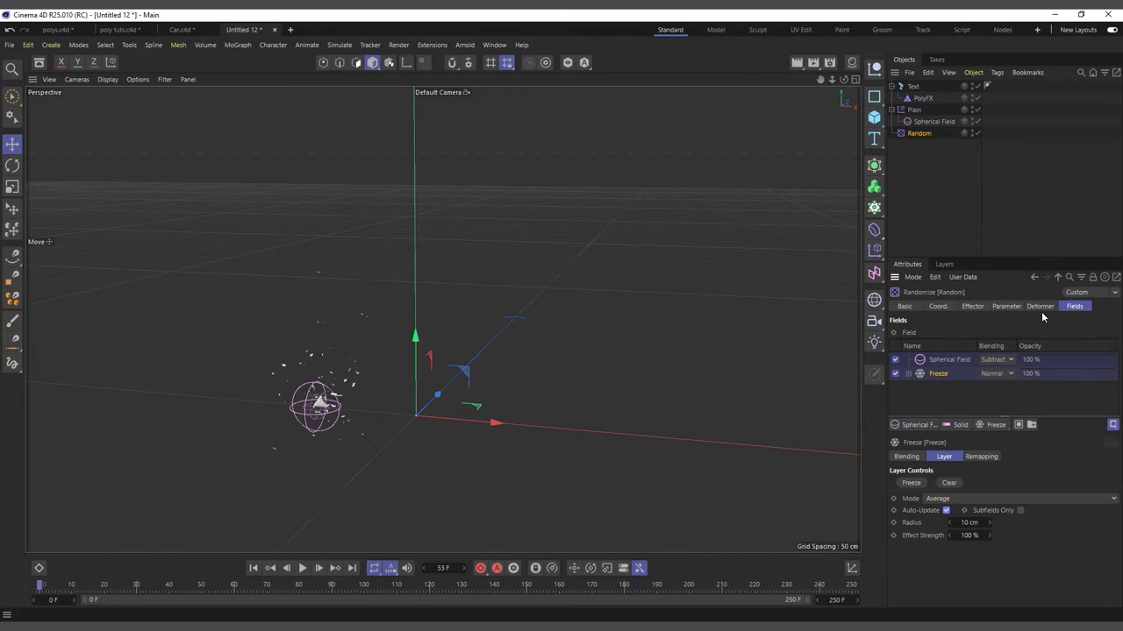
# Copy the Curve layer from the Plain effector's fields and paste it into the Random effector's fields
pyautogui.click(914, 109)
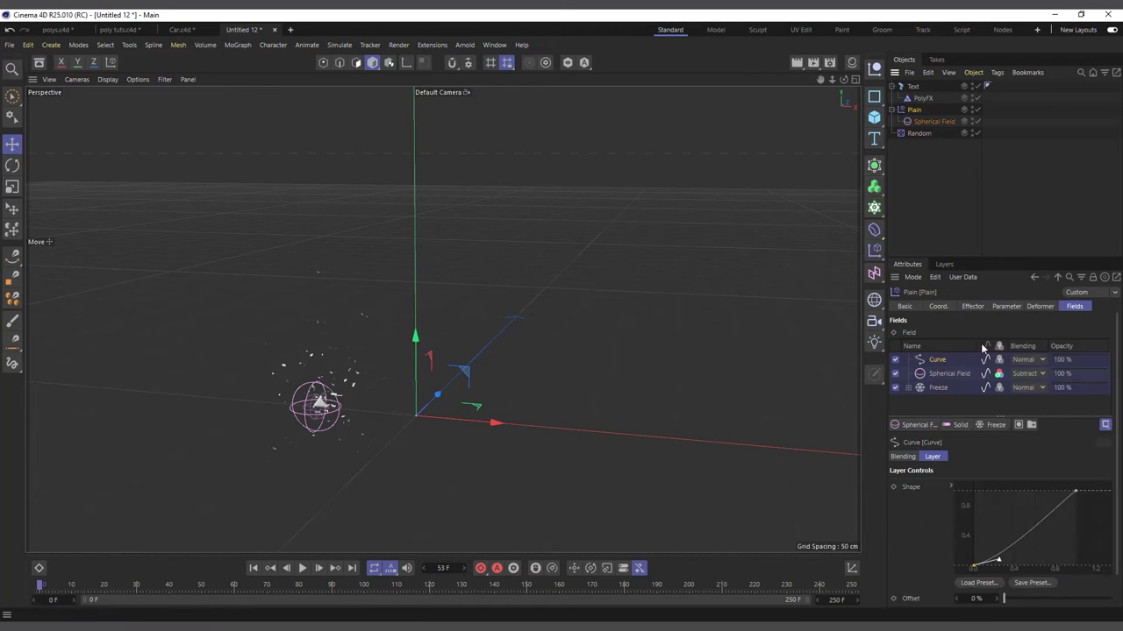
pyautogui.rightClick(939, 364)
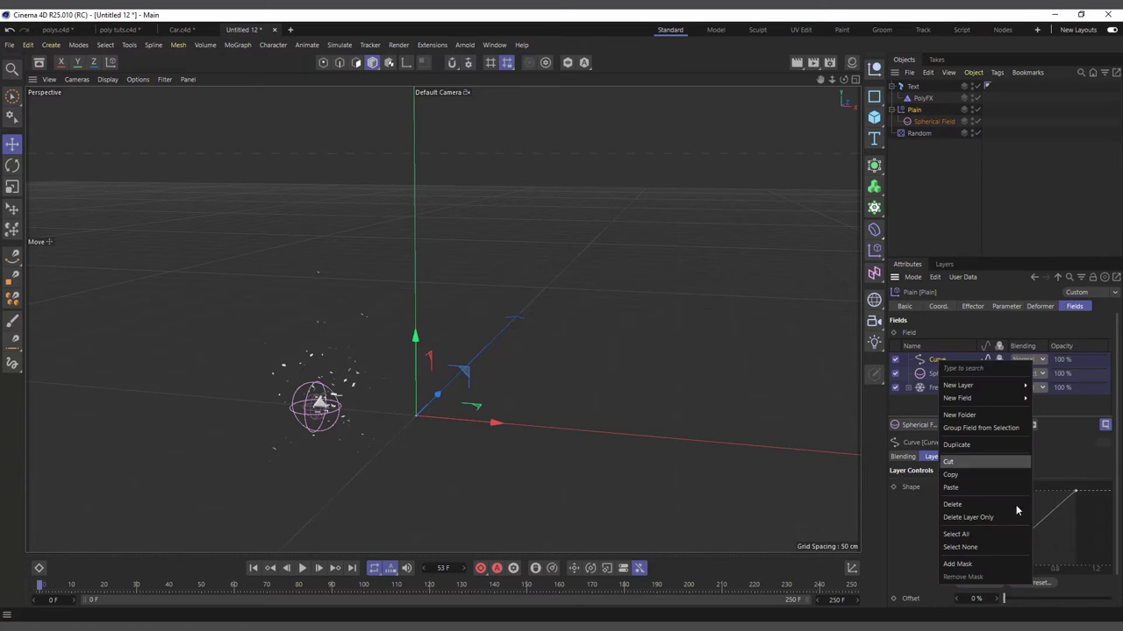
pyautogui.click(982, 473)
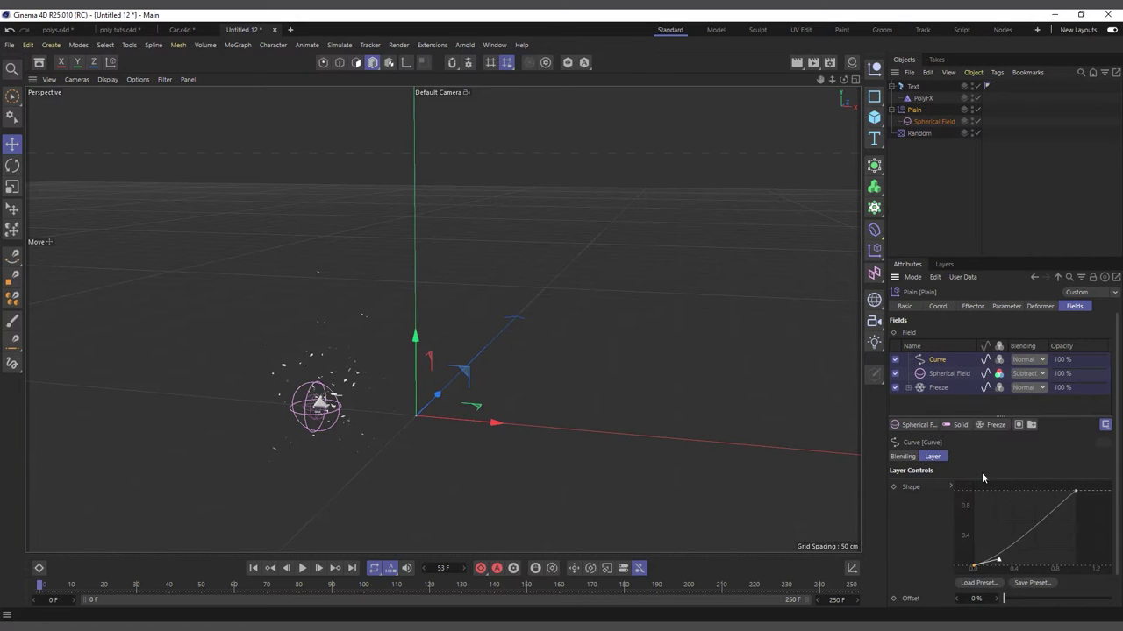
pyautogui.click(918, 133)
pyautogui.rightClick(951, 401)
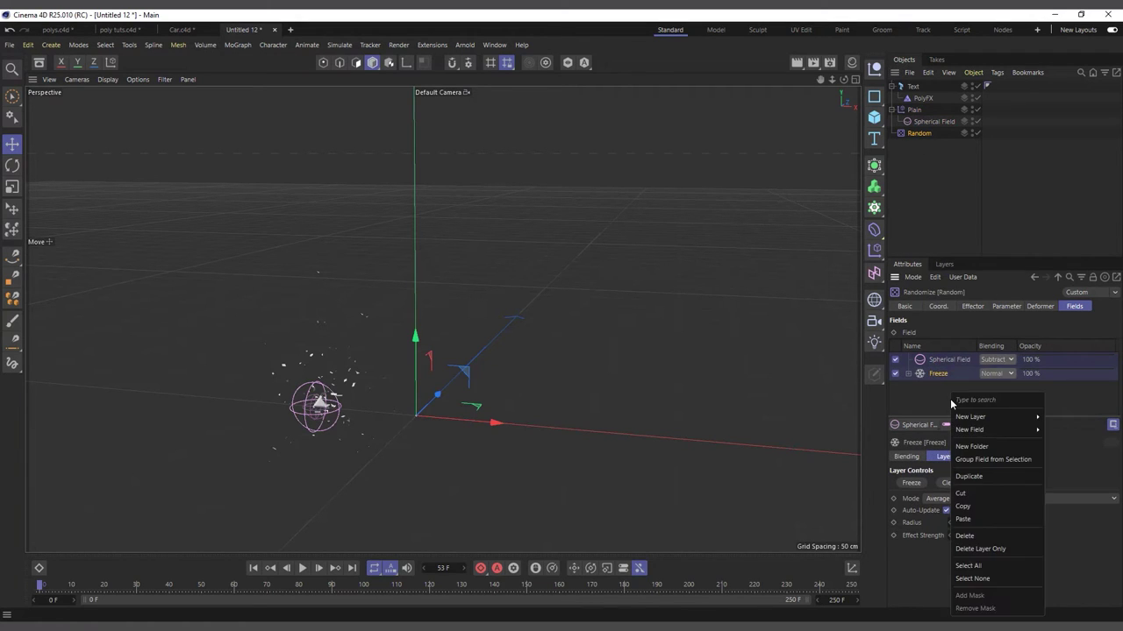
pyautogui.click(965, 524)
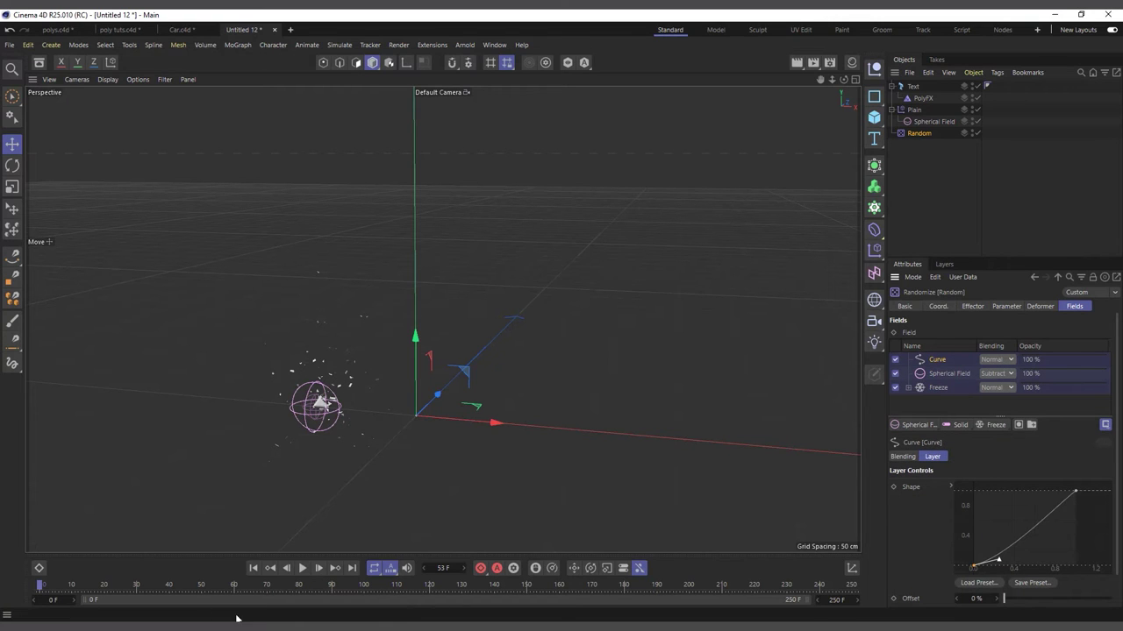
# Play the animation to check the reveal with the Random effector's Curve layer, and return to the first frame
pyautogui.click(303, 569)
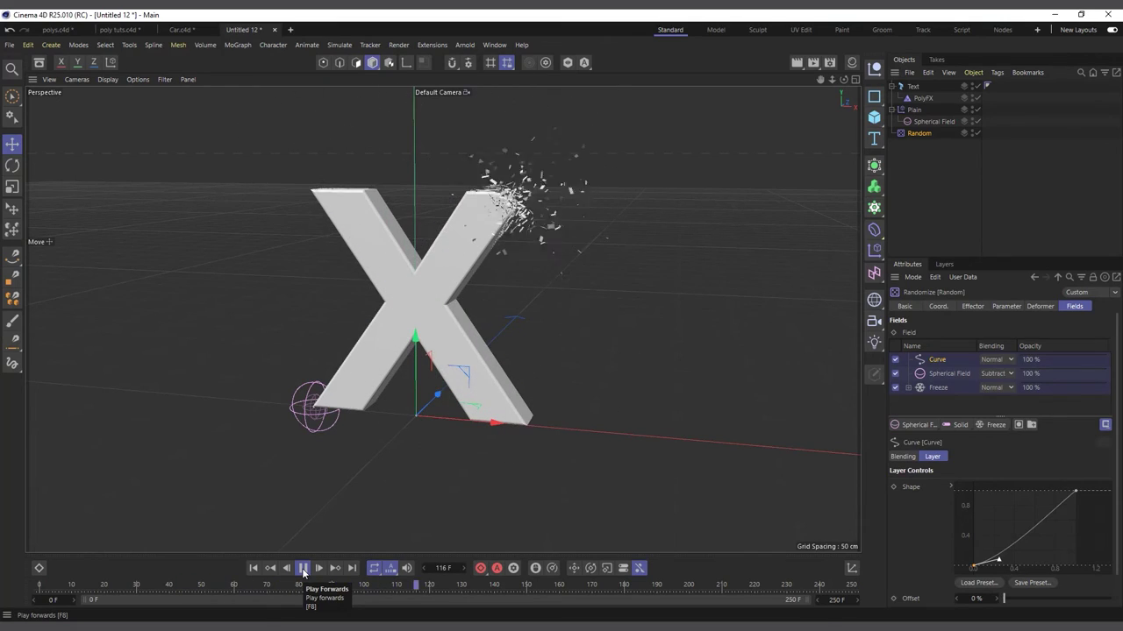
pyautogui.click(303, 568)
pyautogui.click(253, 568)
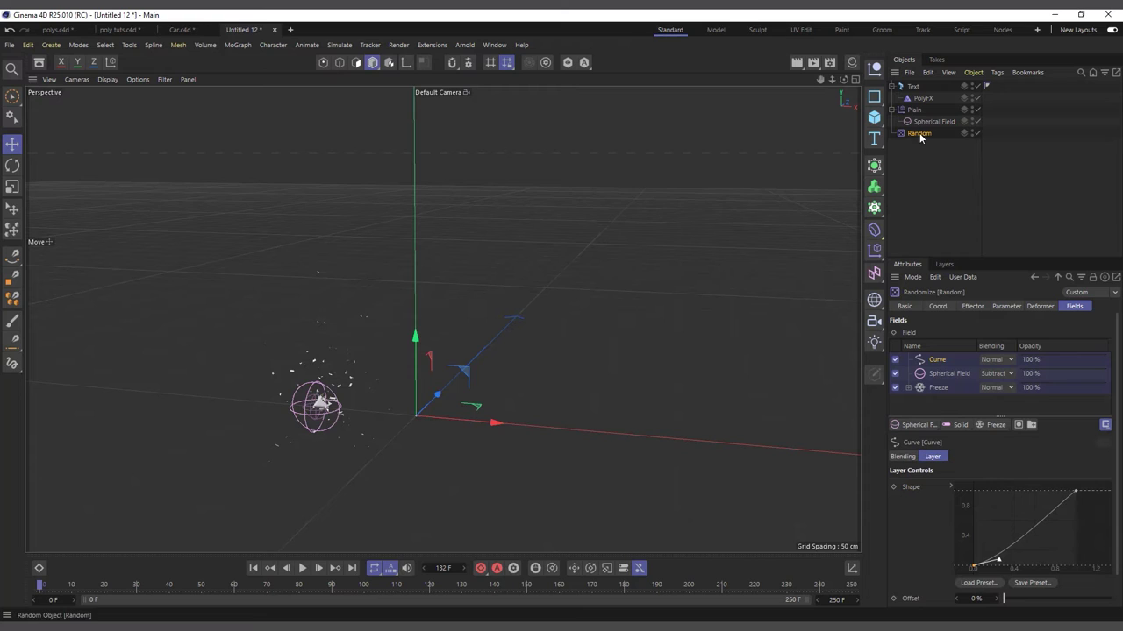
# Set the Random effector's P.X to 19 cm, preview the reveal, and rewind to the start
pyautogui.click(1006, 307)
pyautogui.moveTo(988, 384); pyautogui.dragTo(965, 382)
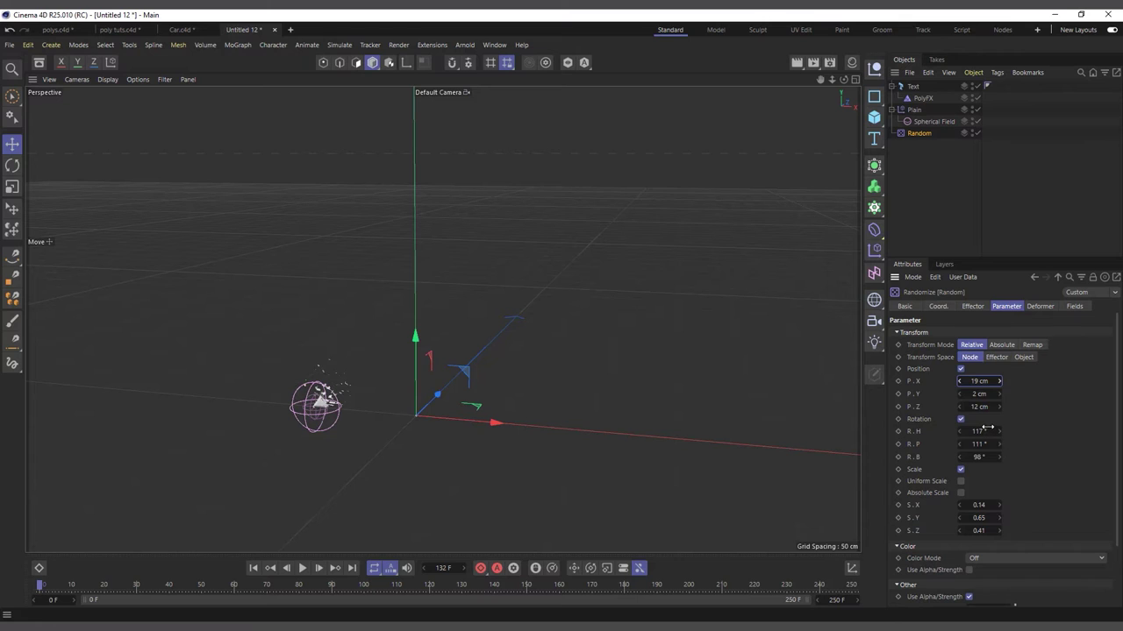
pyautogui.click(303, 568)
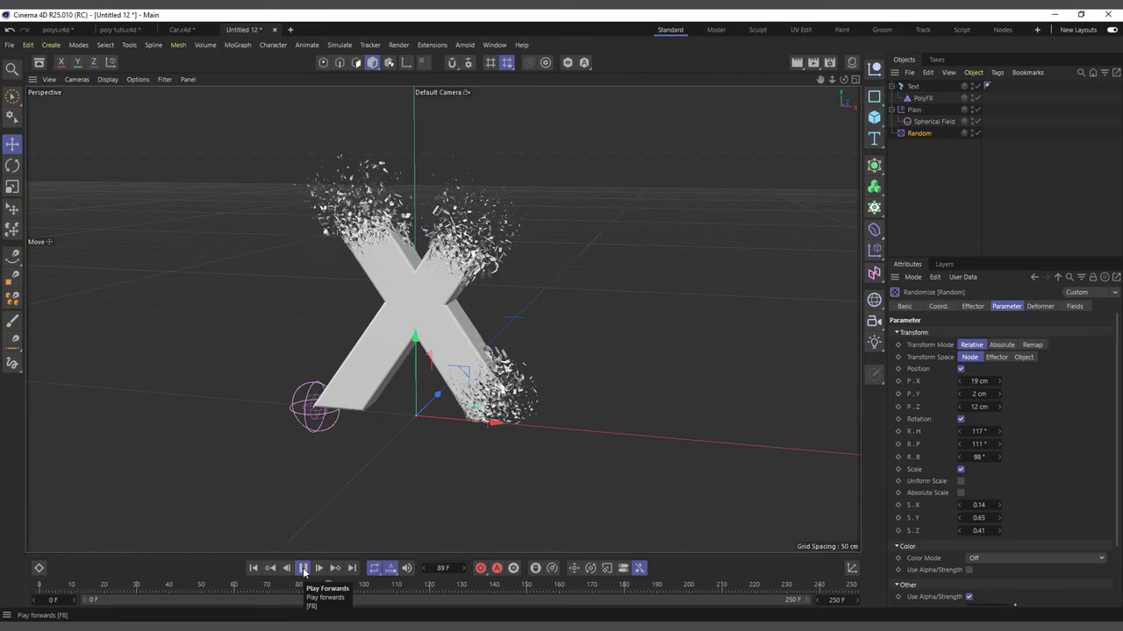
pyautogui.click(302, 569)
pyautogui.click(254, 569)
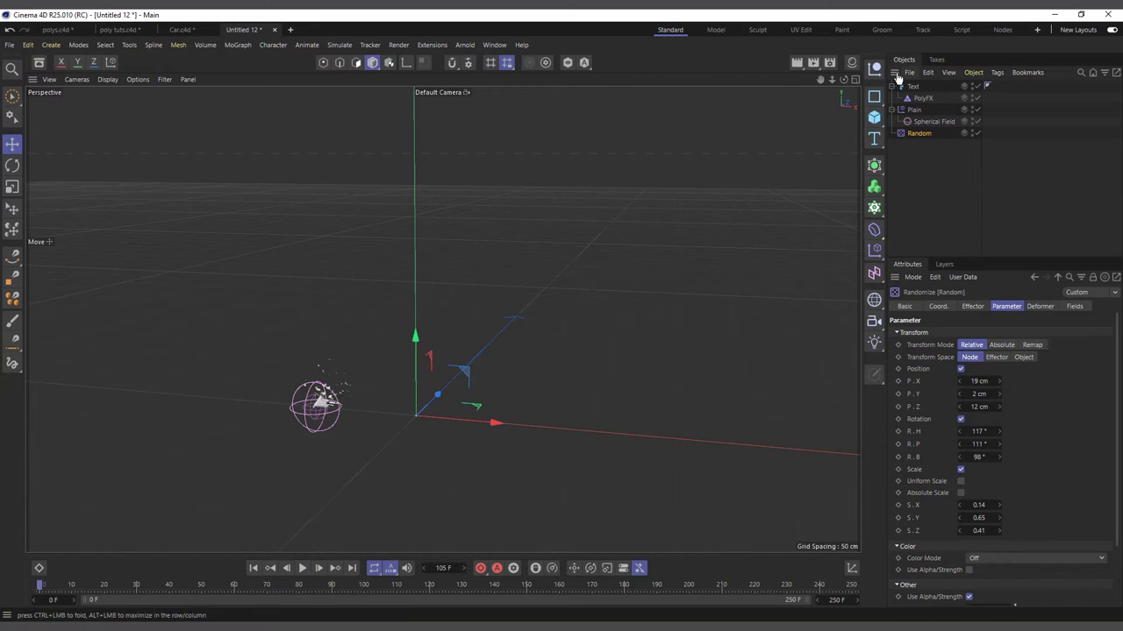
# Add a Time effector to the PolyFX object
pyautogui.click(893, 110)
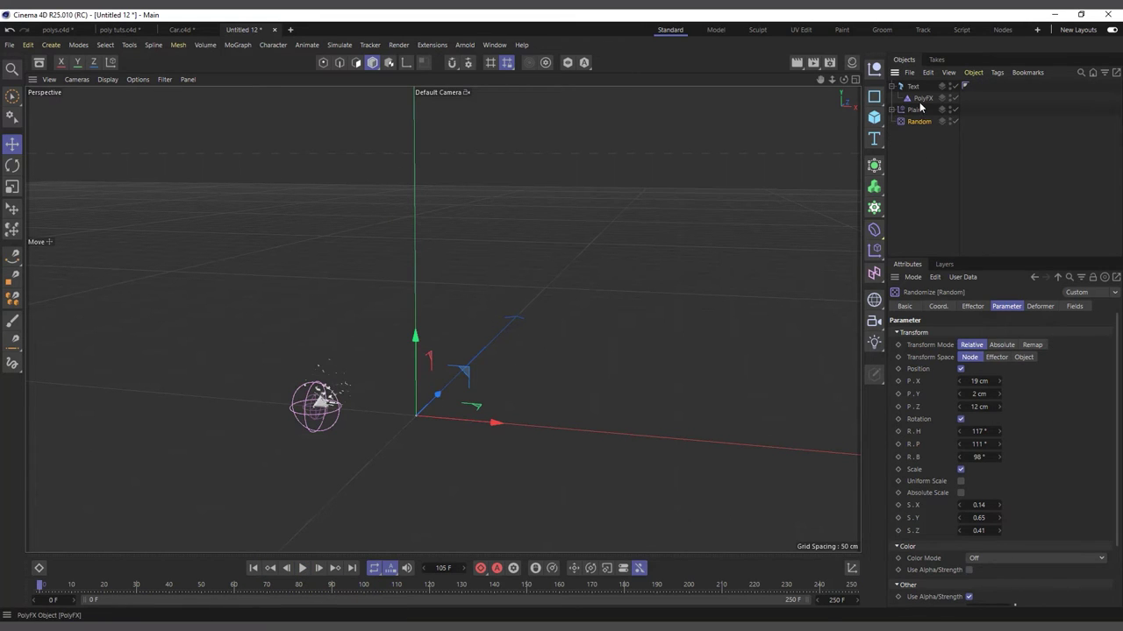
pyautogui.click(921, 98)
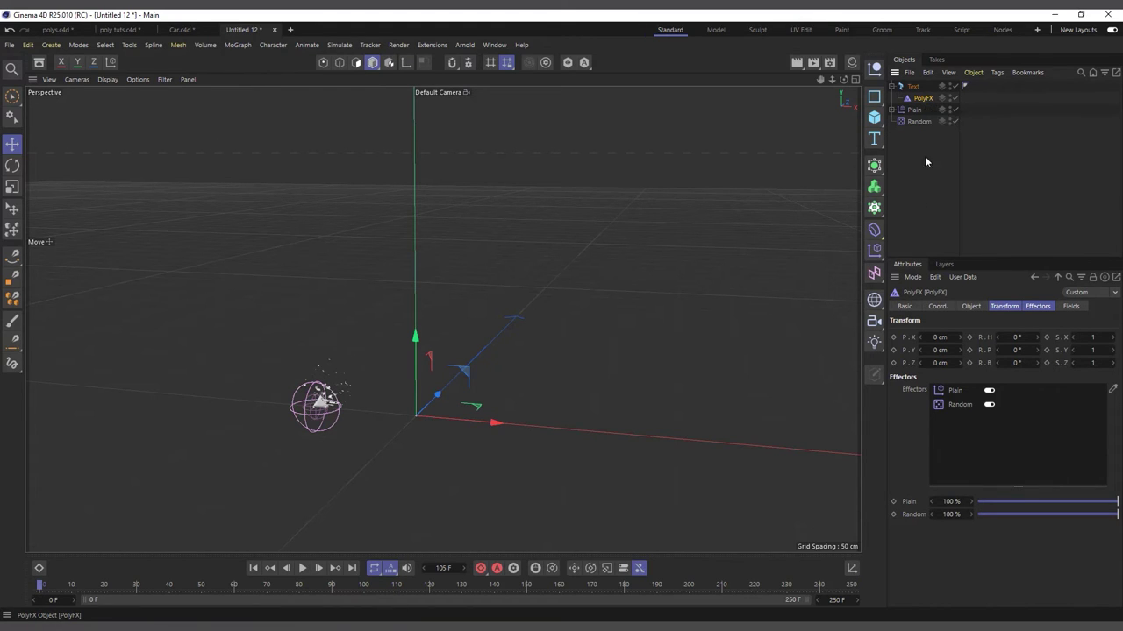
pyautogui.click(239, 44)
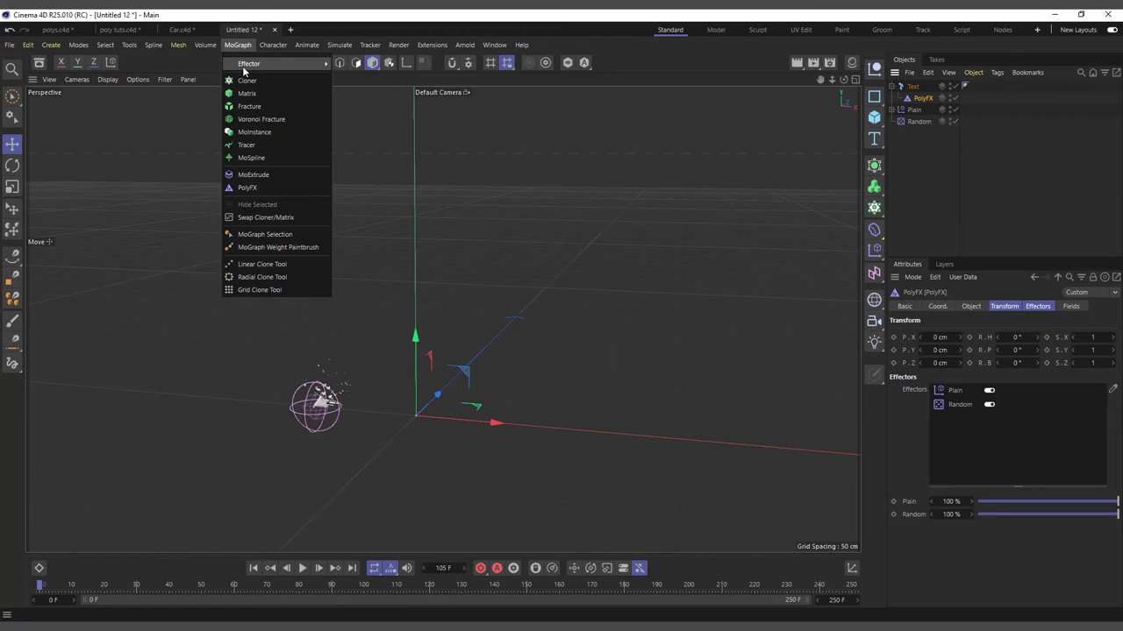
pyautogui.moveTo(243, 70)
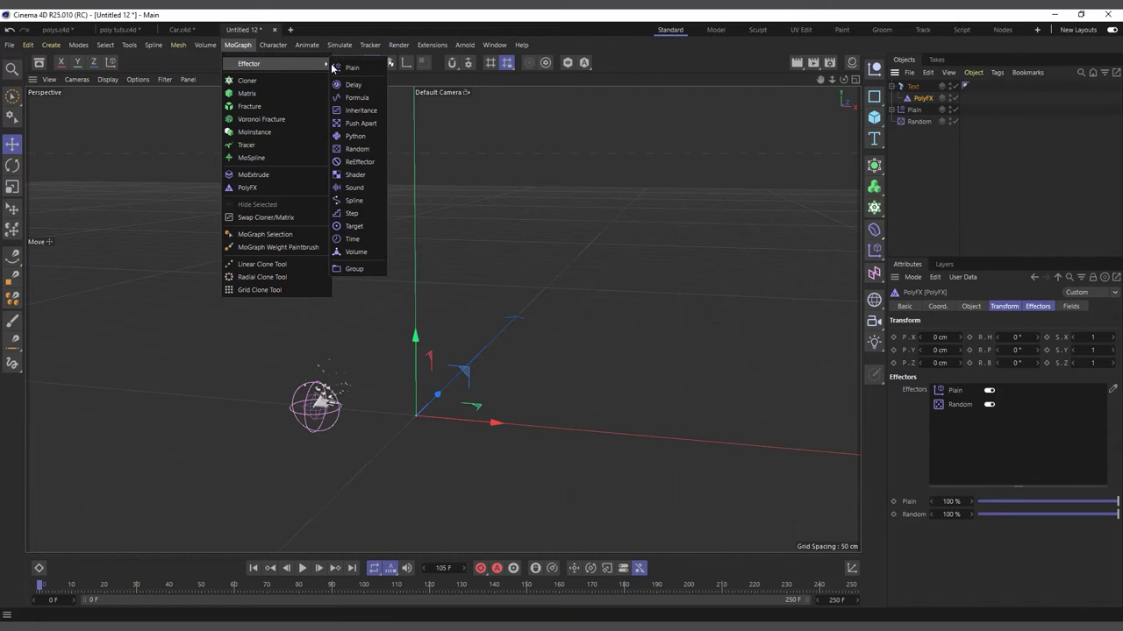
pyautogui.click(351, 238)
pyautogui.moveTo(932, 103); pyautogui.dragTo(922, 175)
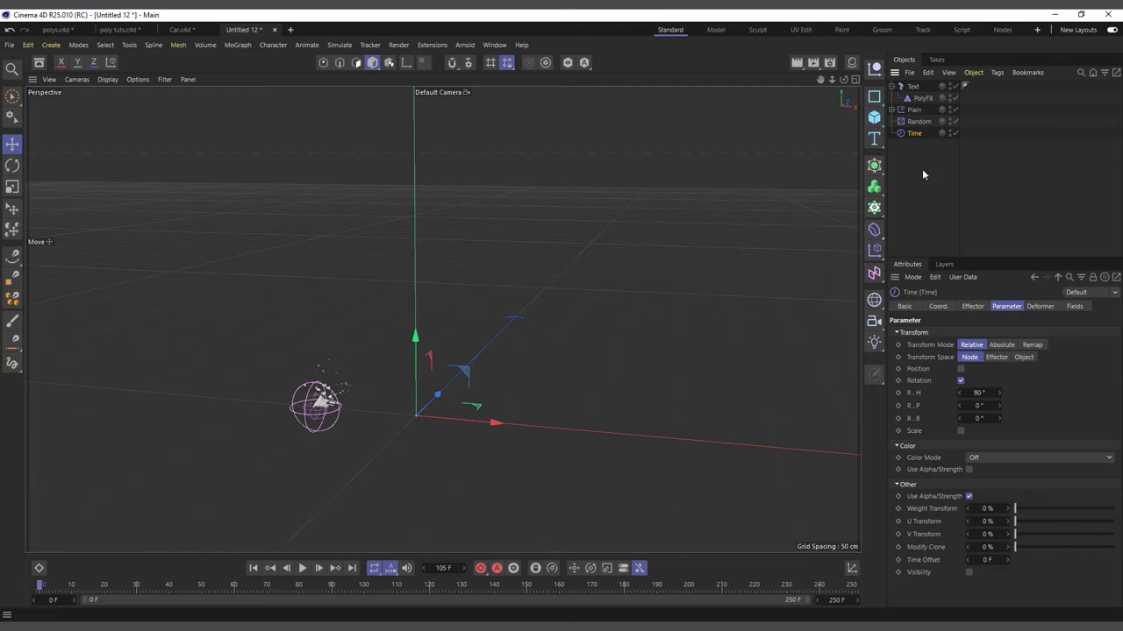
# Play the animation and examine up close how the Time effector rotates the X's polygons
pyautogui.click(302, 568)
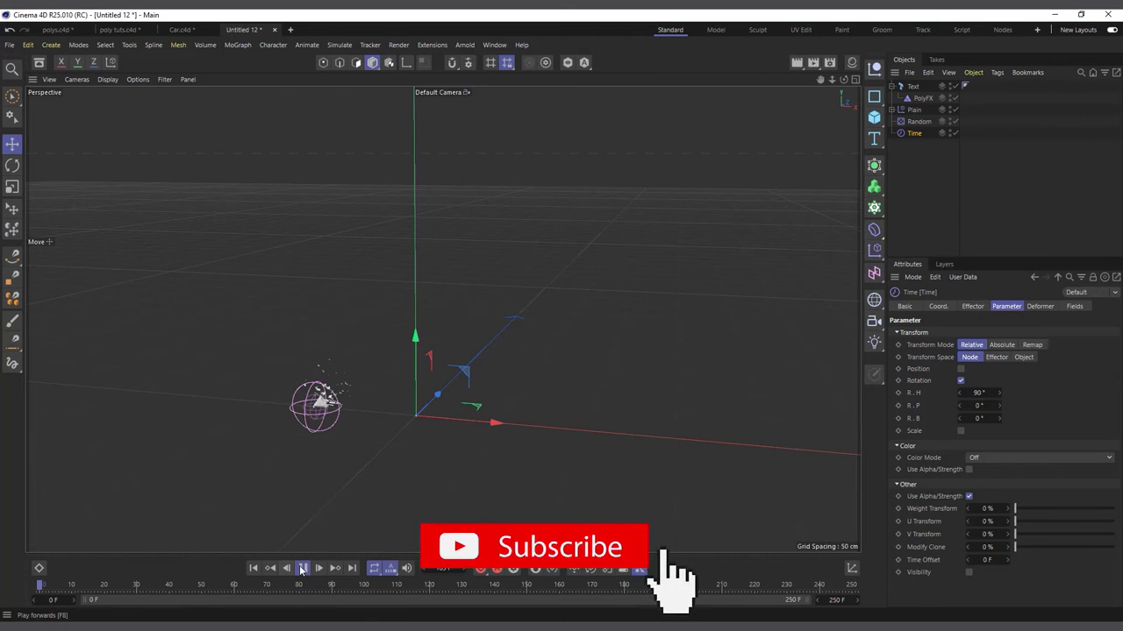
pyautogui.scroll(3, 304, 398)
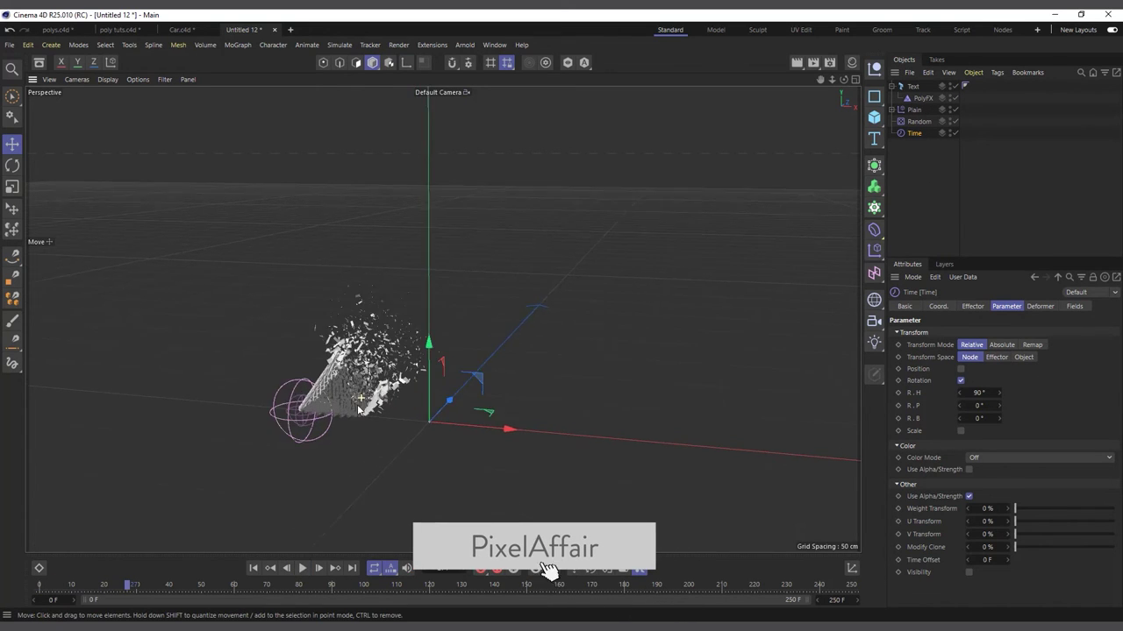
pyautogui.scroll(2, 304, 398)
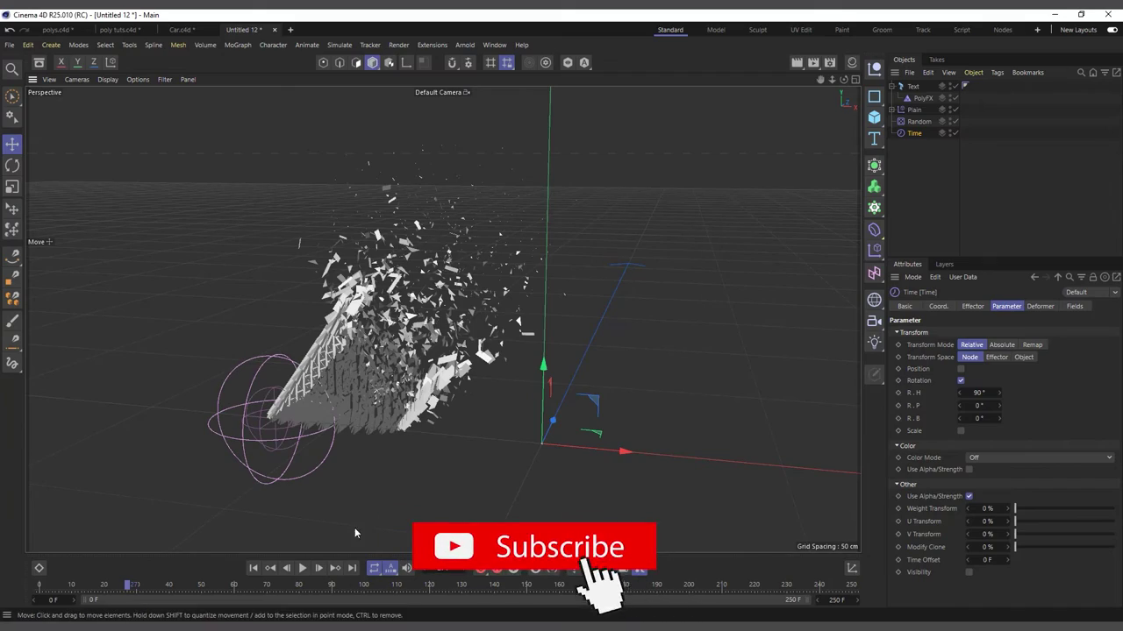
pyautogui.click(302, 568)
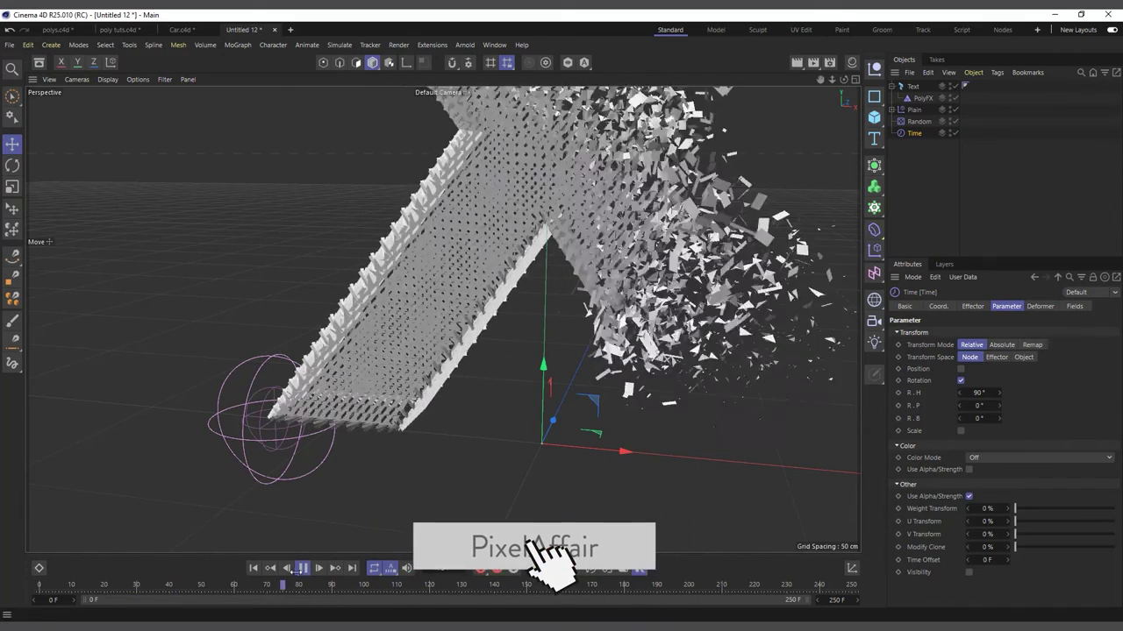
# Add a Freeze layer to the Time effector's fields and delete its Solid layer
pyautogui.click(1075, 306)
pyautogui.click(958, 425)
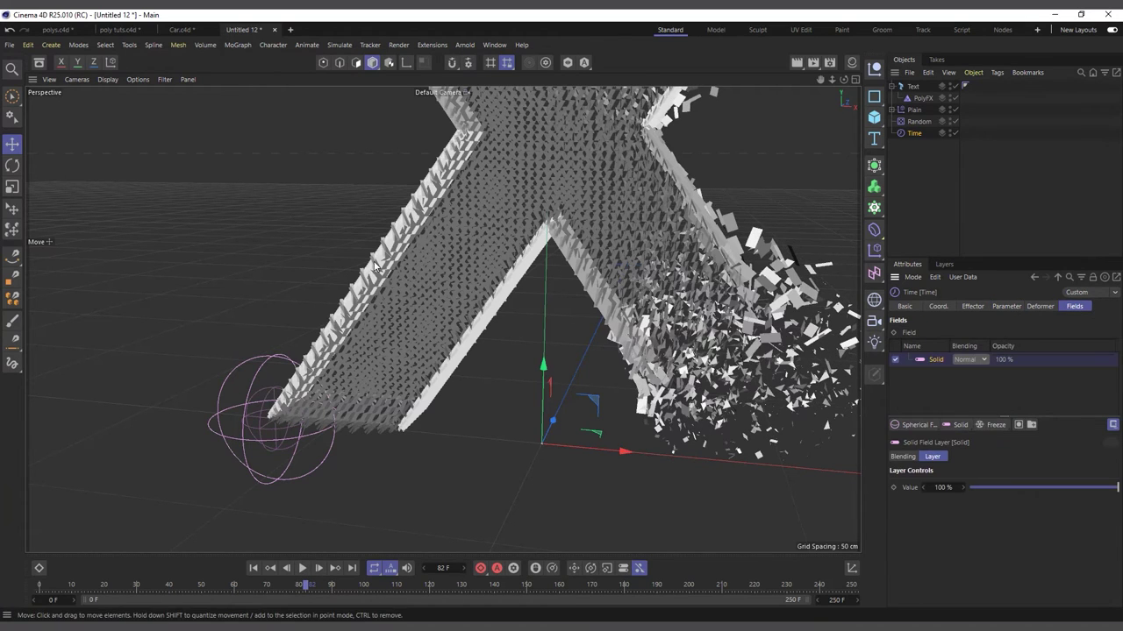
pyautogui.click(992, 425)
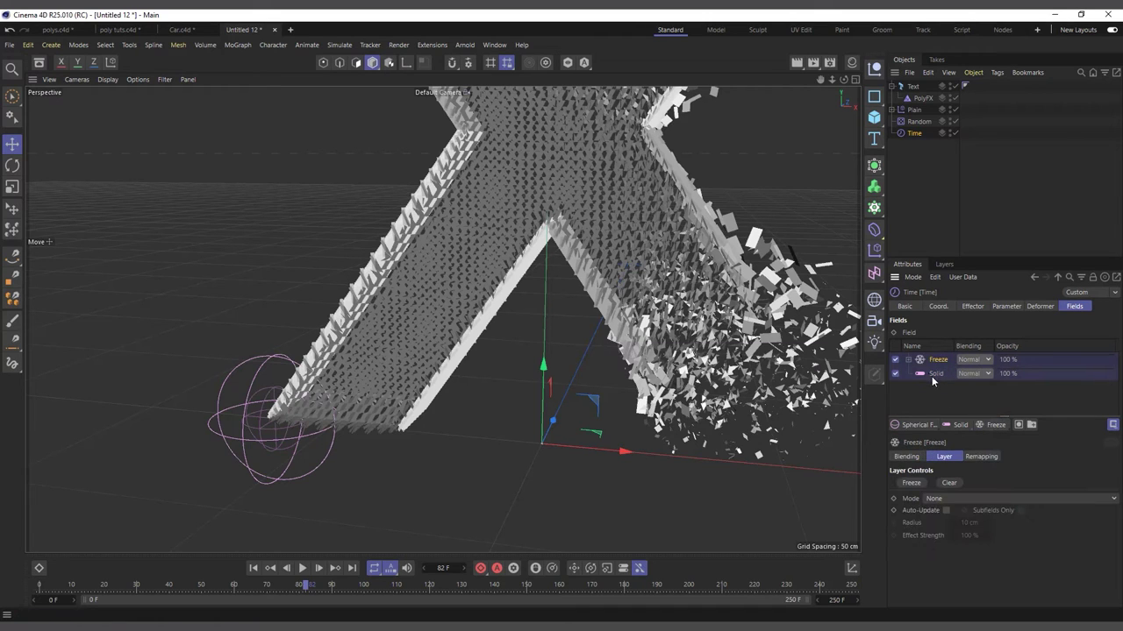
pyautogui.click(934, 375)
pyautogui.press('Delete')
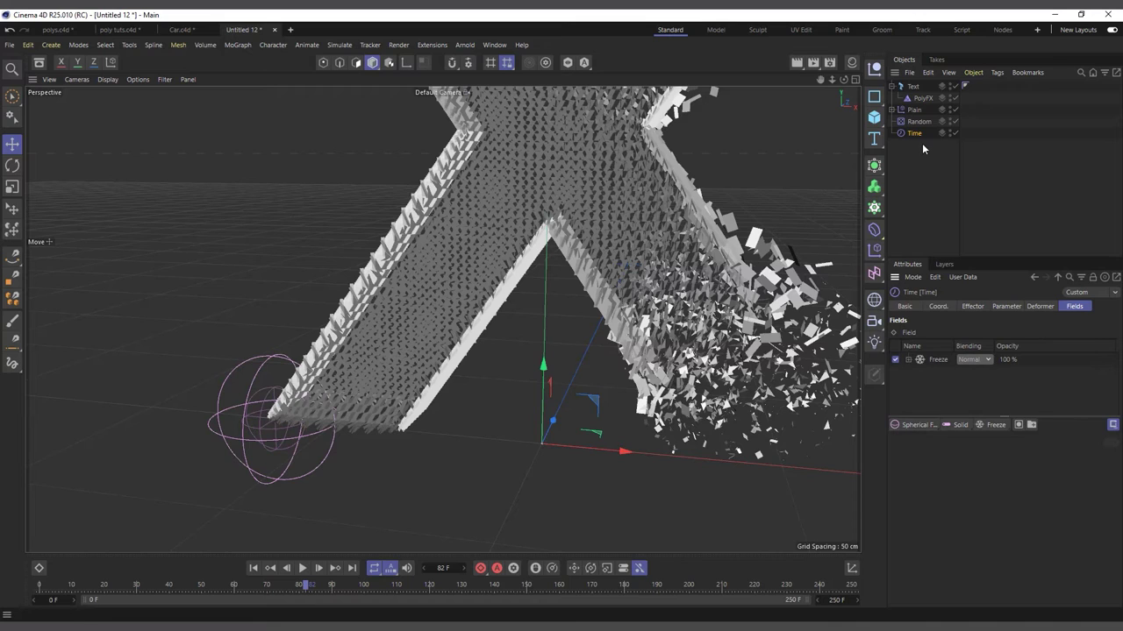
# Add the existing Spherical Field above Freeze in the Time effector's fields and set its blending to Subtract
pyautogui.moveTo(894, 111); pyautogui.dragTo(930, 128)
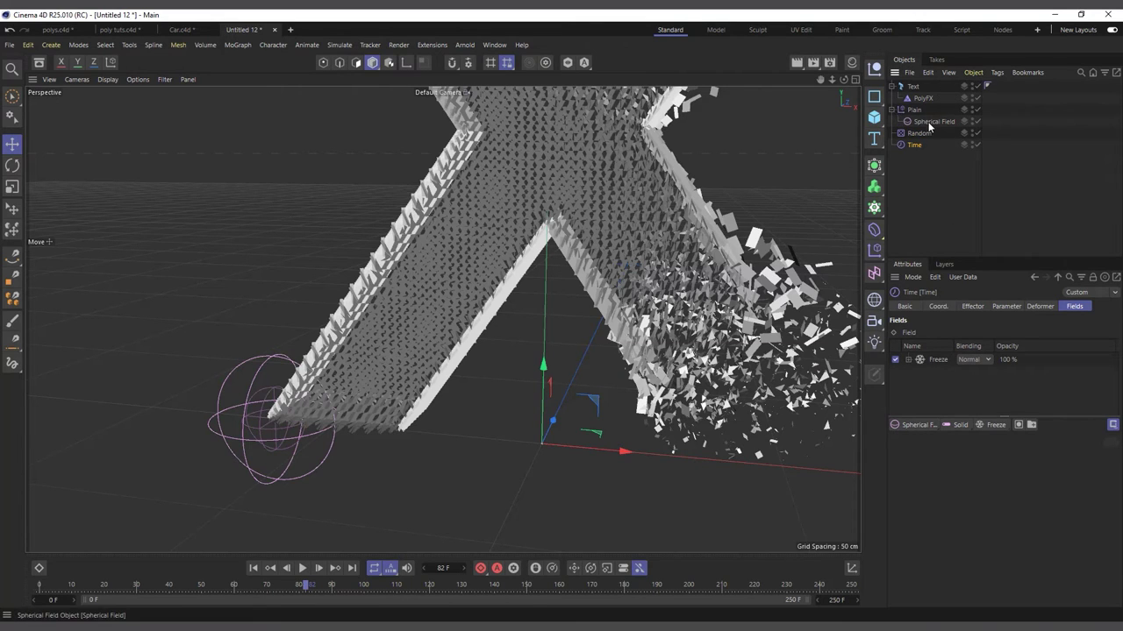
pyautogui.click(930, 128)
pyautogui.moveTo(930, 355); pyautogui.dragTo(931, 357)
pyautogui.click(1000, 359)
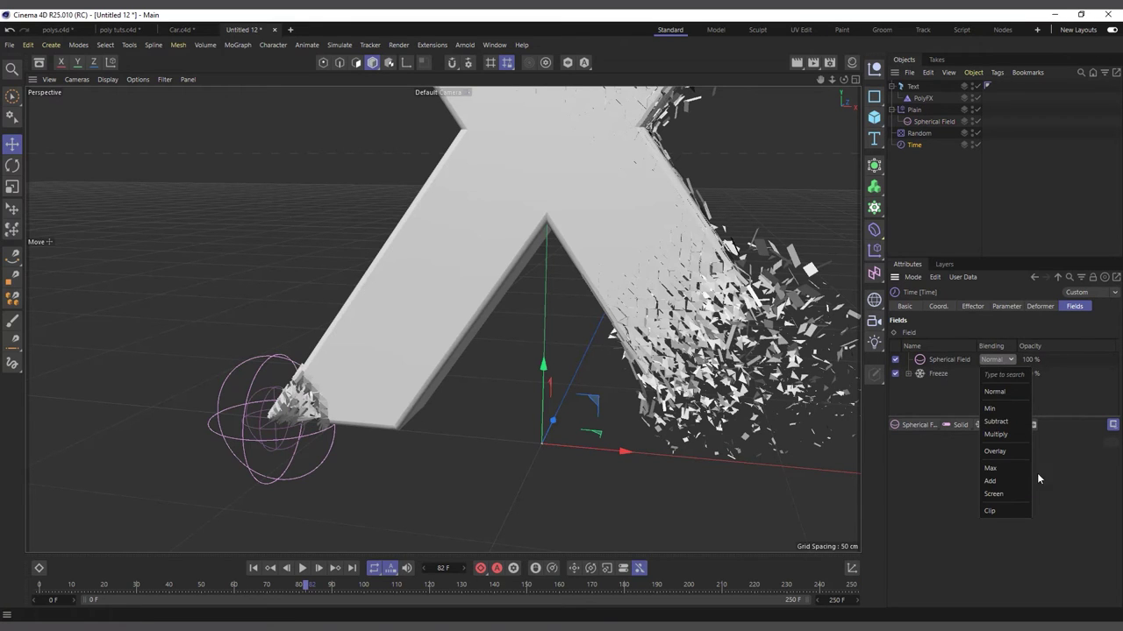
pyautogui.click(996, 421)
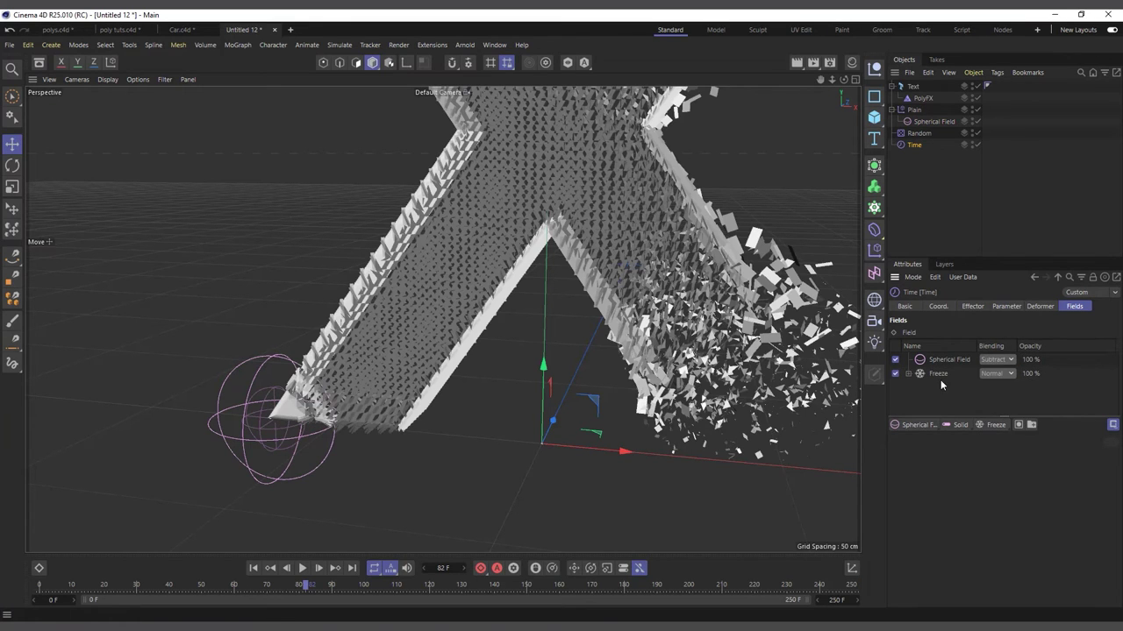
# Set the Time effector's Freeze layer to Average mode and enable Auto-Update
pyautogui.click(937, 374)
pyautogui.click(947, 499)
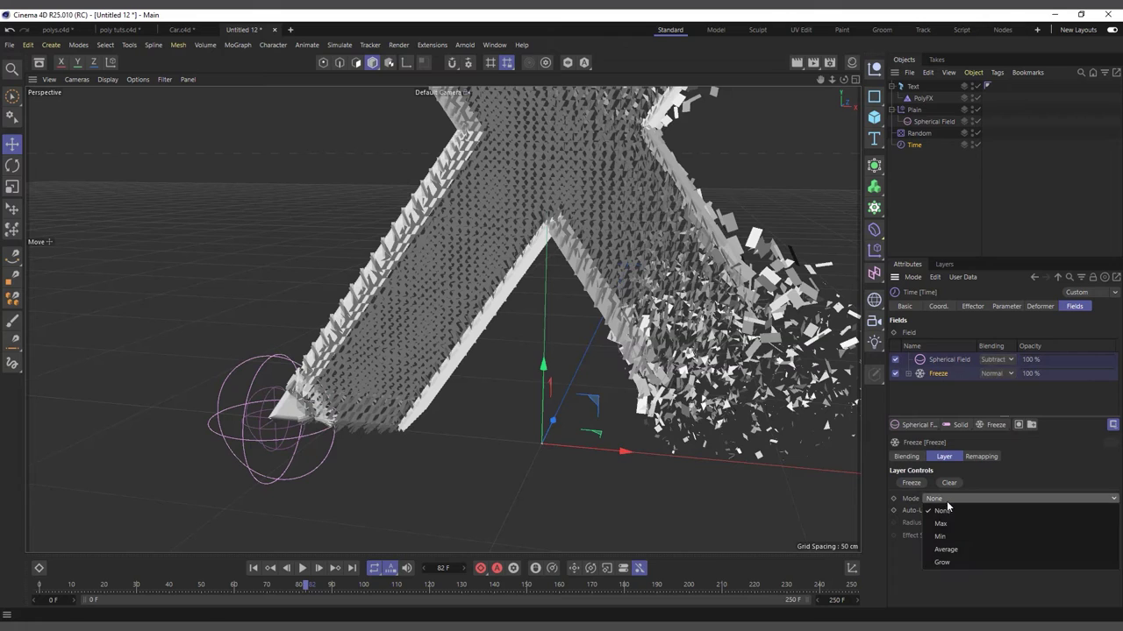
pyautogui.click(944, 539)
pyautogui.click(945, 511)
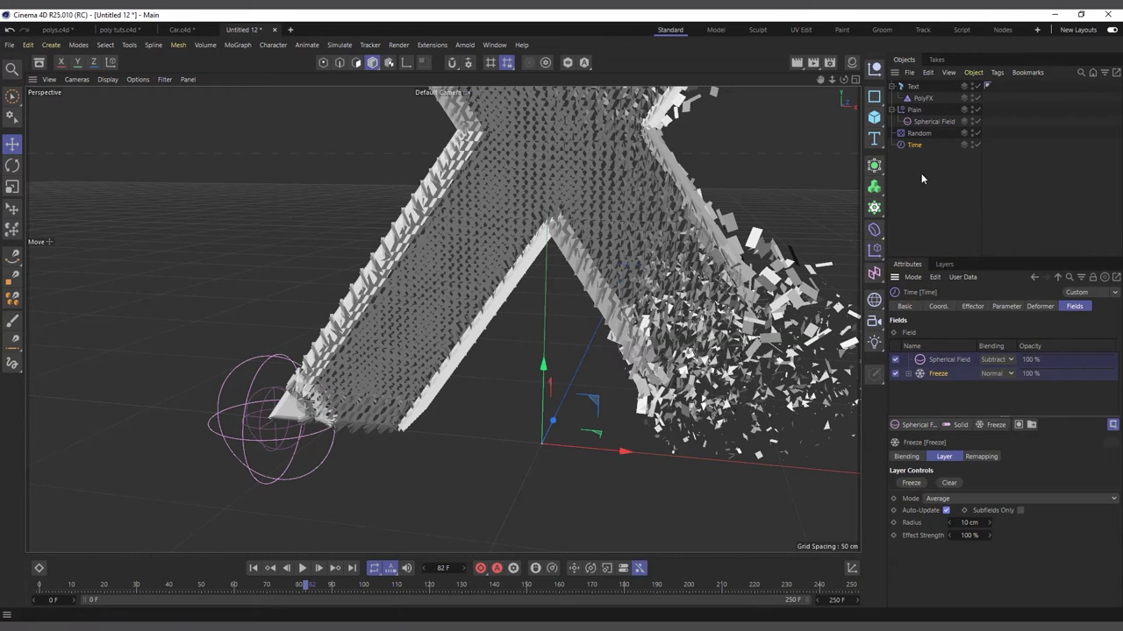
# Copy the Plain effector's Curve layer and paste it at the top of the Time effector's fields
pyautogui.click(914, 111)
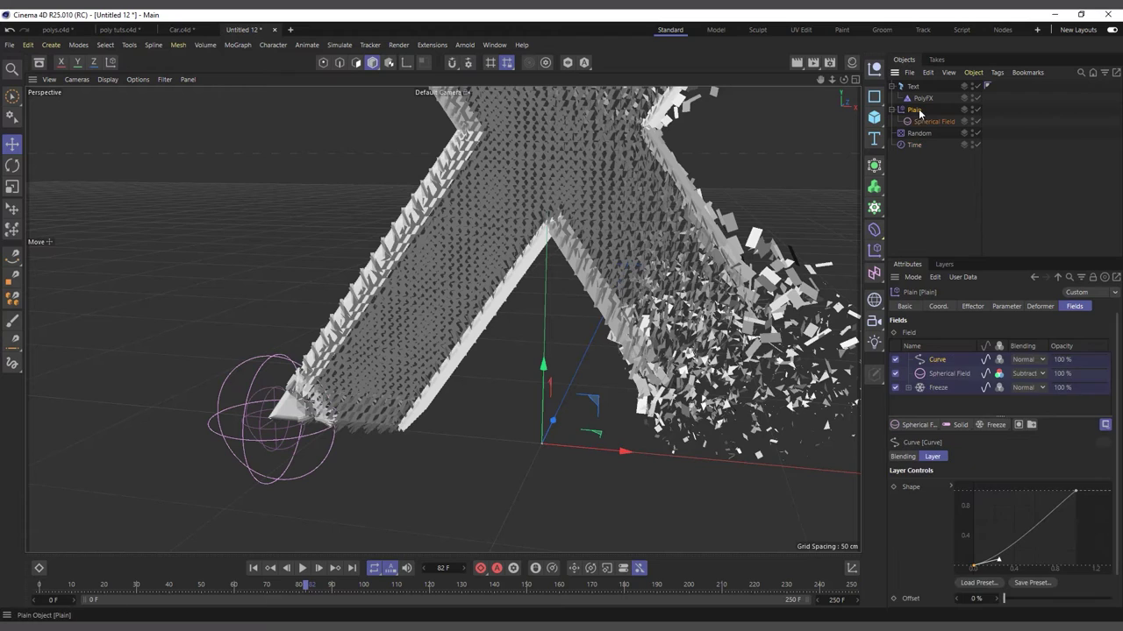
pyautogui.rightClick(937, 403)
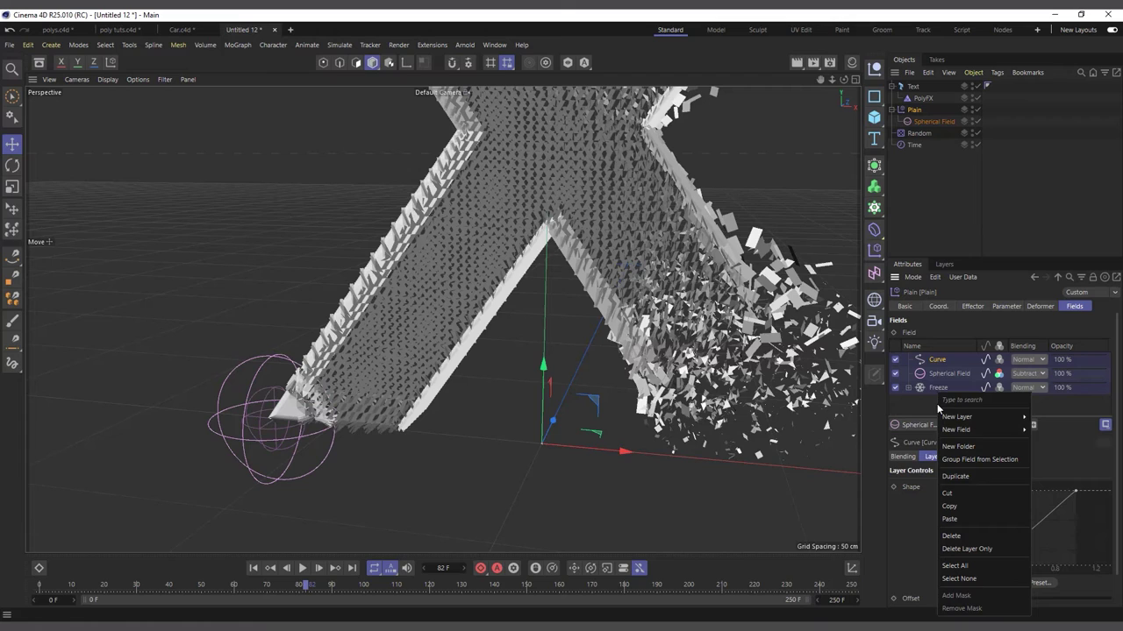
pyautogui.click(969, 507)
pyautogui.click(914, 144)
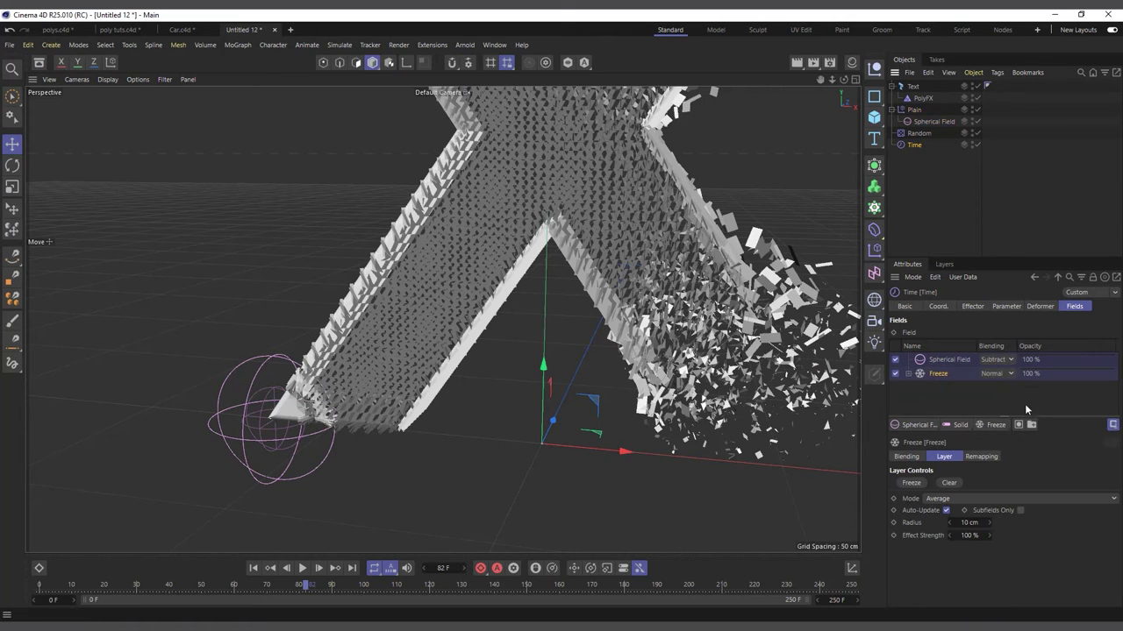
pyautogui.rightClick(963, 400)
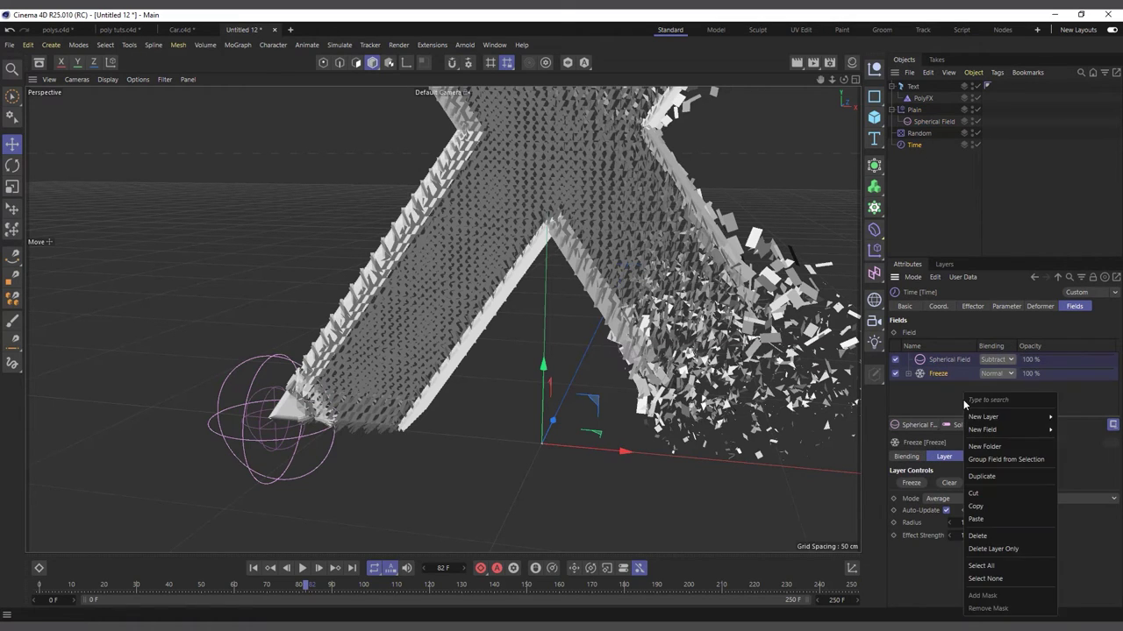
pyautogui.click(1002, 518)
# Enable position on the Time effector and set P.Y to 6 cm
pyautogui.keyDown('alt'); pyautogui.moveTo(551, 414); pyautogui.dragTo(409, 479, button='right'); pyautogui.keyUp('alt')
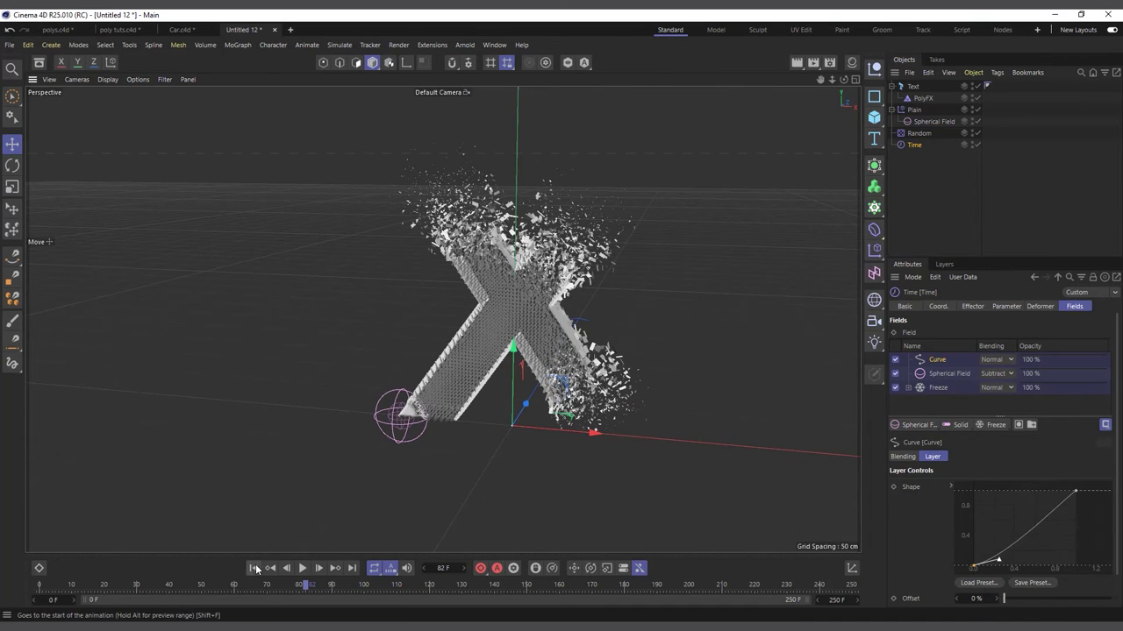
pyautogui.click(1008, 307)
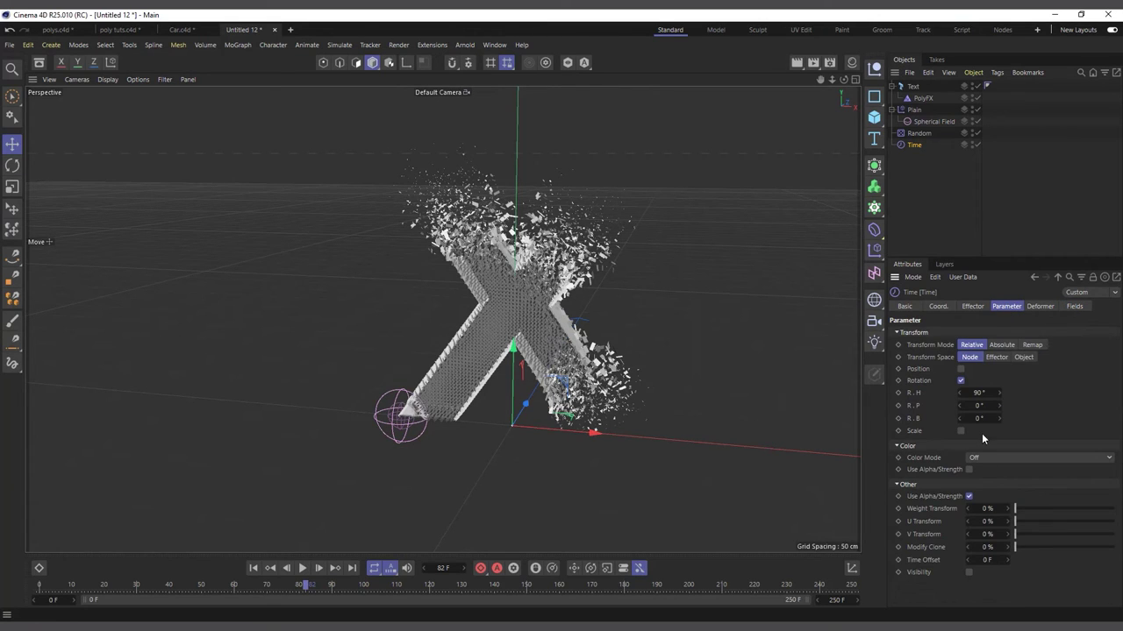
pyautogui.click(962, 370)
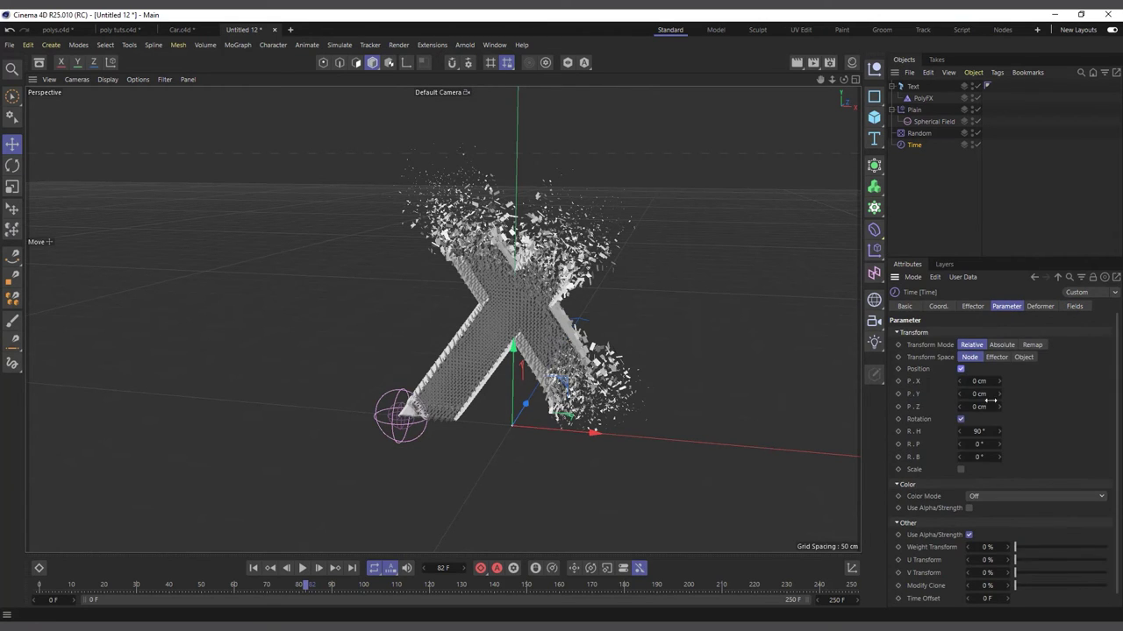
pyautogui.moveTo(978, 394); pyautogui.dragTo(998, 395)
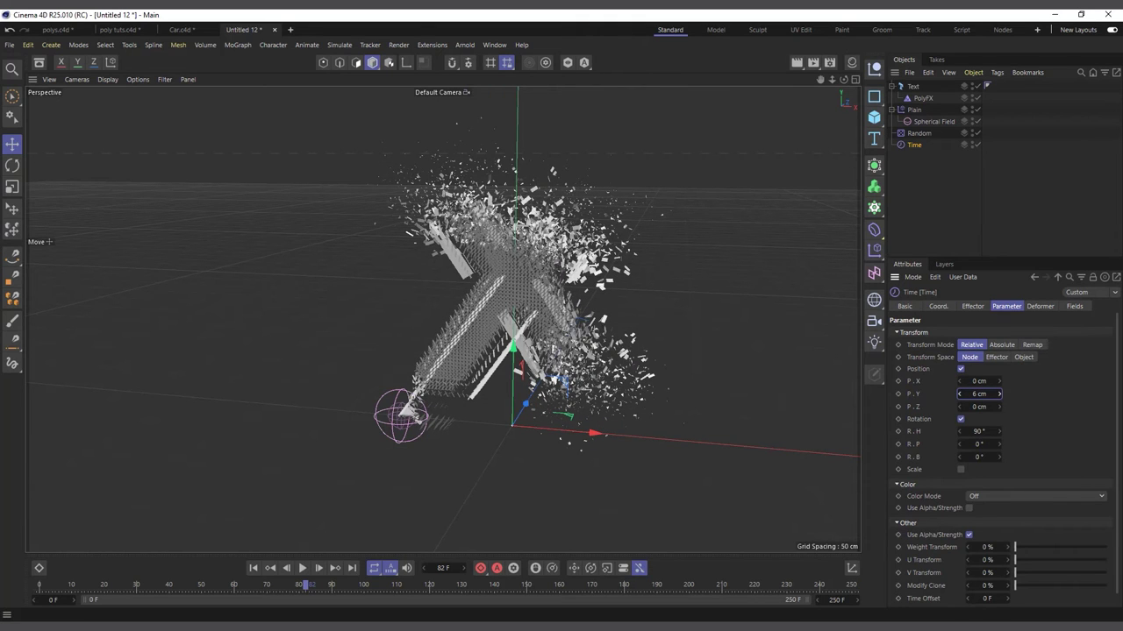
# Set the Plain effector's P.X to 23 cm and P.Y to 9 cm, and replay the animation from the start
pyautogui.click(916, 111)
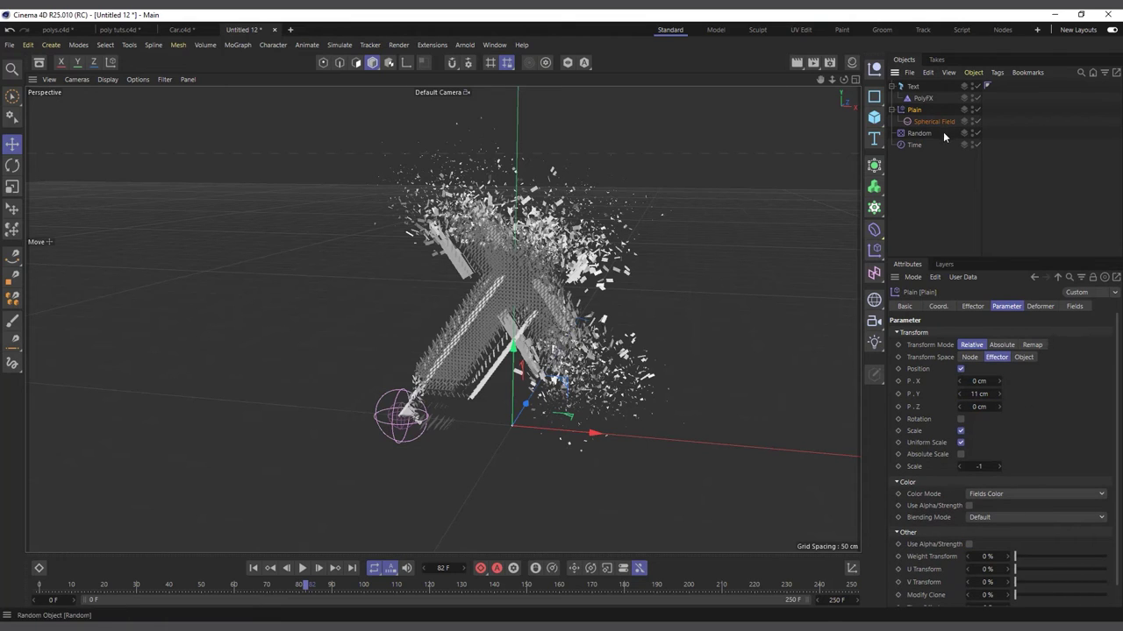
pyautogui.click(979, 394)
pyautogui.press('Return')
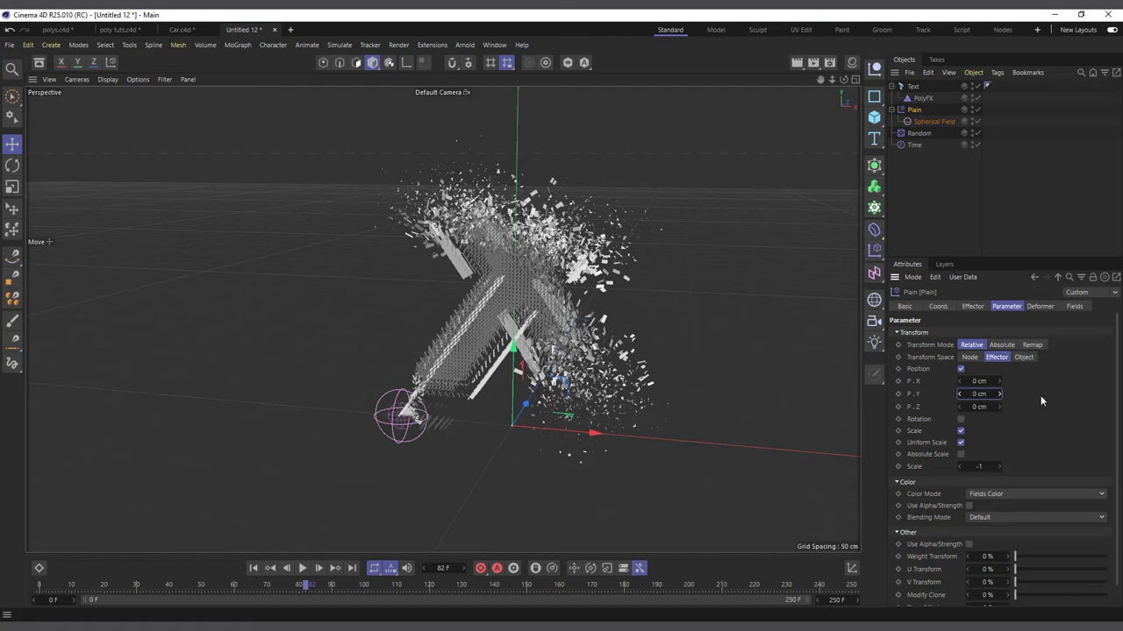
pyautogui.moveTo(982, 381)
pyautogui.mouseDown()
pyautogui.moveTo(1003, 382)
pyautogui.moveTo(986, 392)
pyautogui.mouseUp()
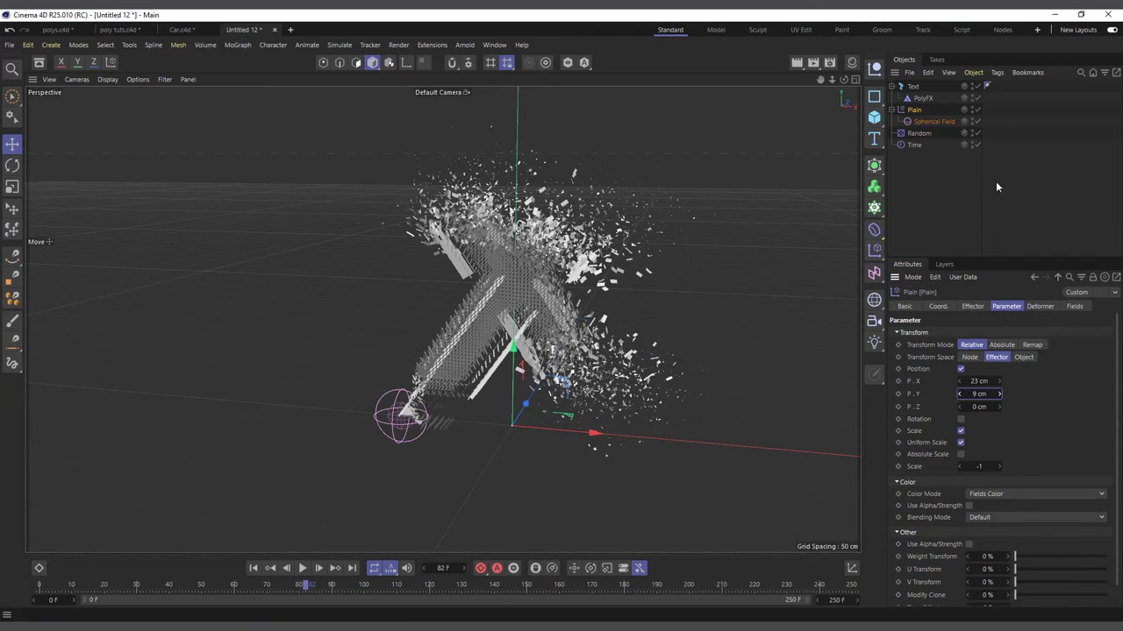
pyautogui.click(254, 568)
pyautogui.click(303, 568)
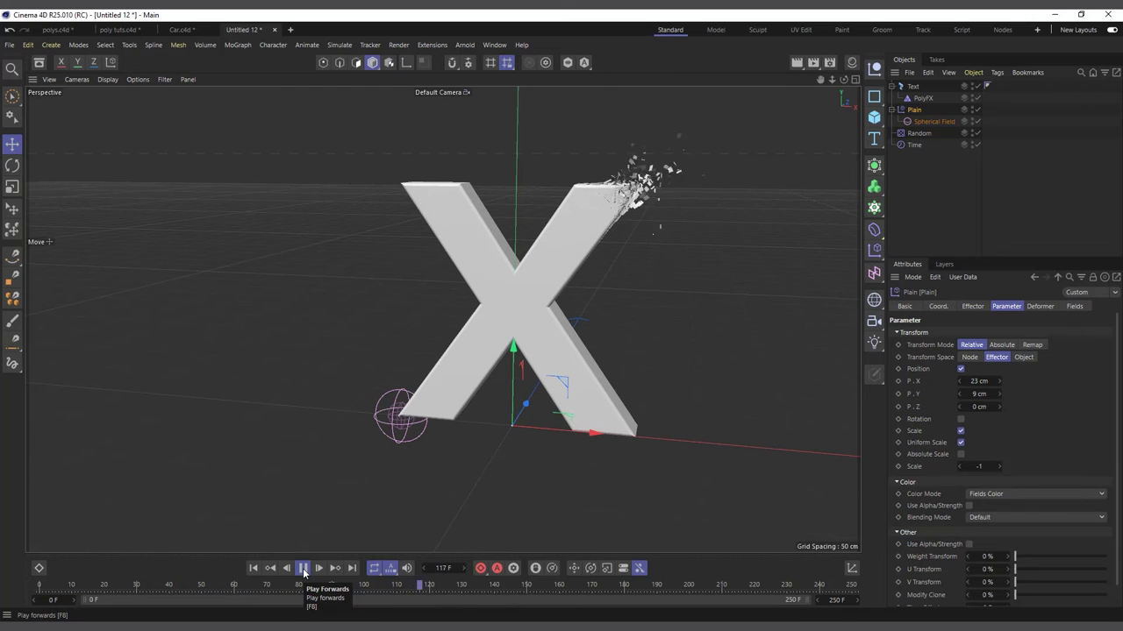
pyautogui.click(254, 570)
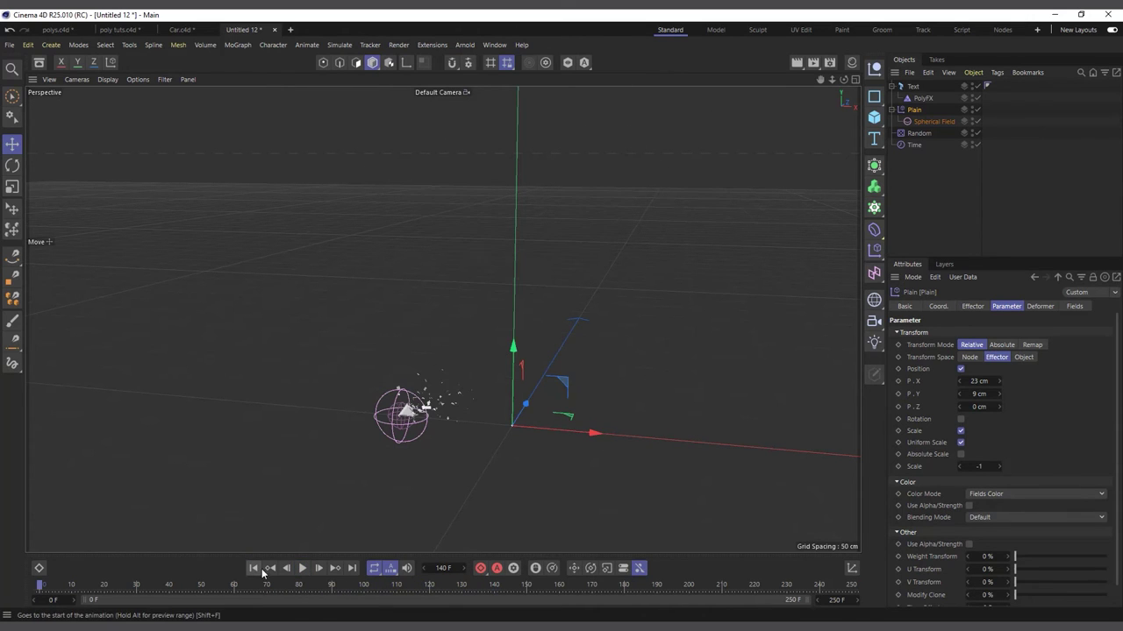
# Raise the Effect Strength of the Plain effector's Freeze layer to 150%
pyautogui.click(914, 145)
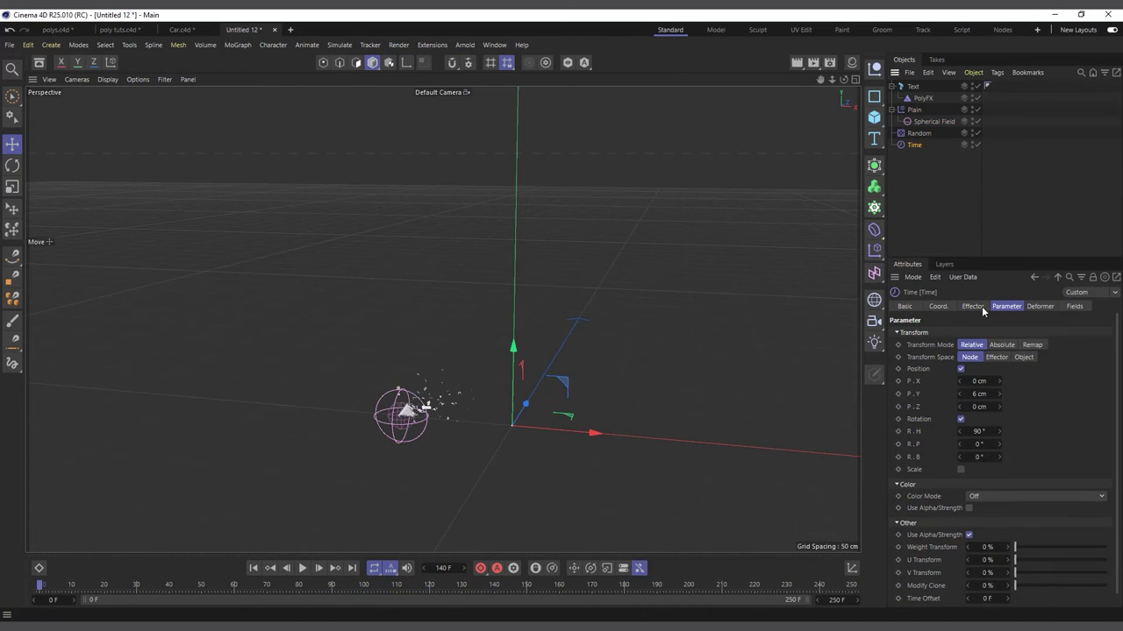
pyautogui.click(893, 112)
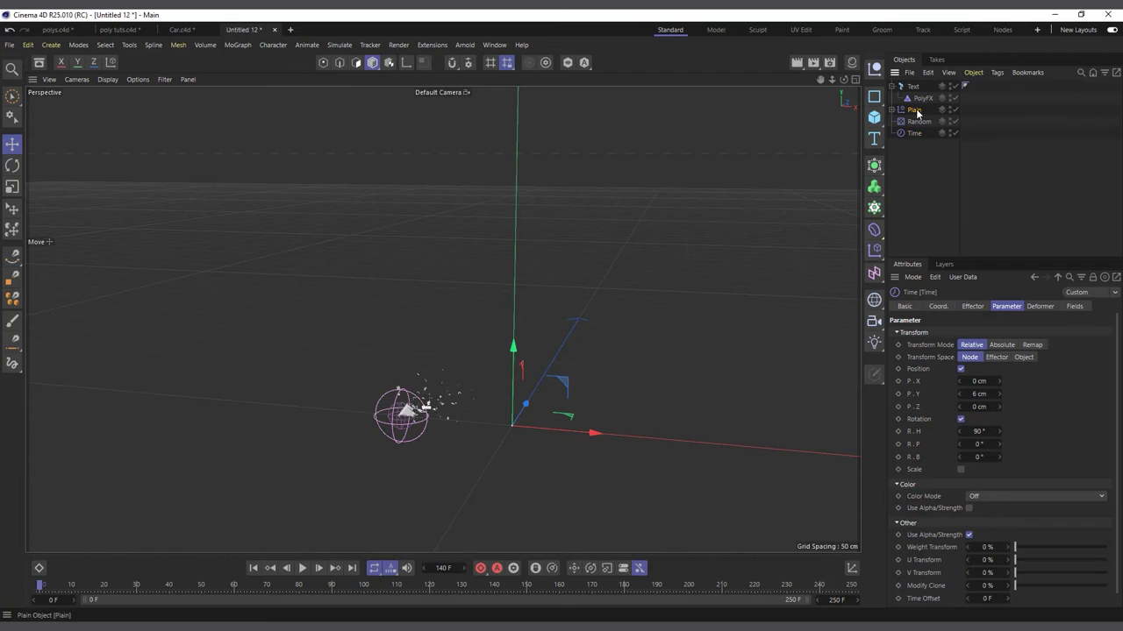
pyautogui.click(916, 110)
pyautogui.click(1074, 306)
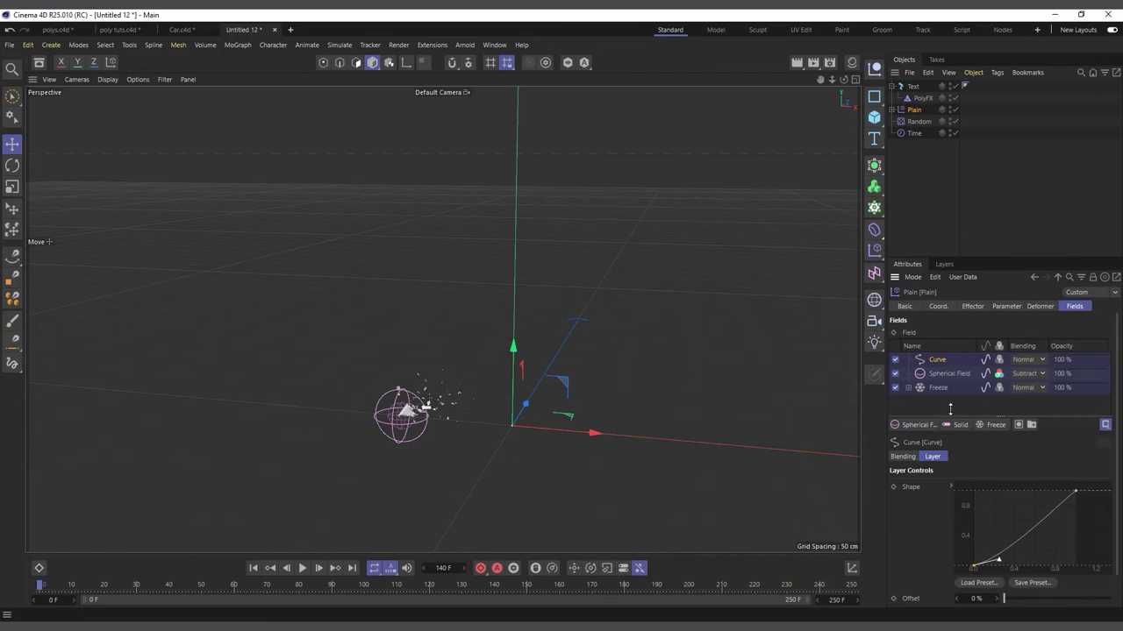
pyautogui.click(938, 388)
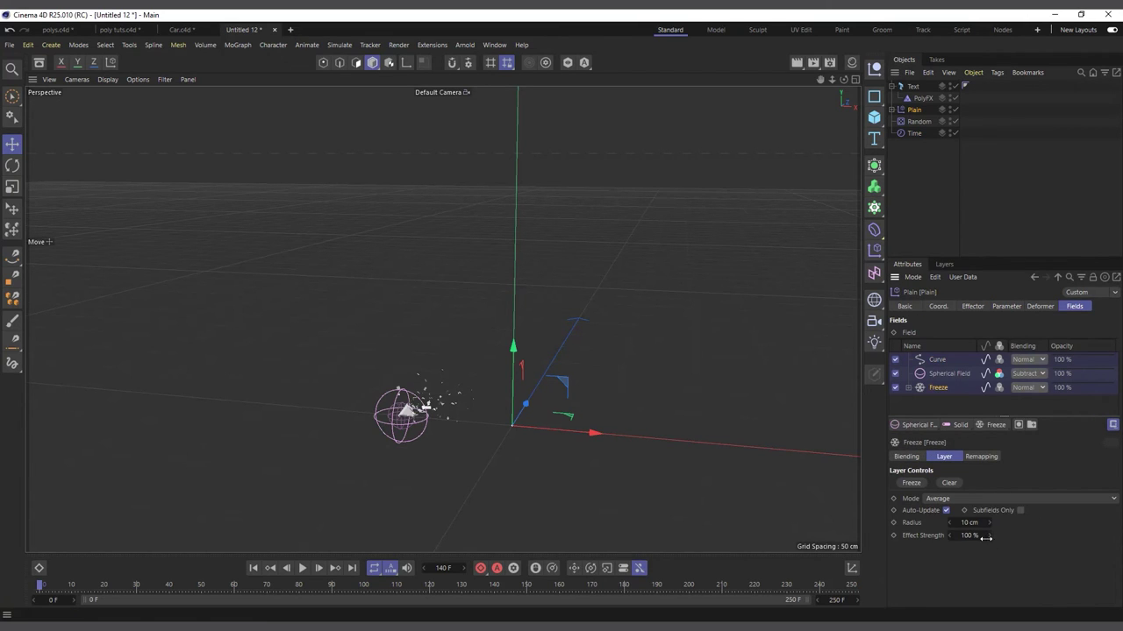
pyautogui.moveTo(969, 535); pyautogui.dragTo(975, 535)
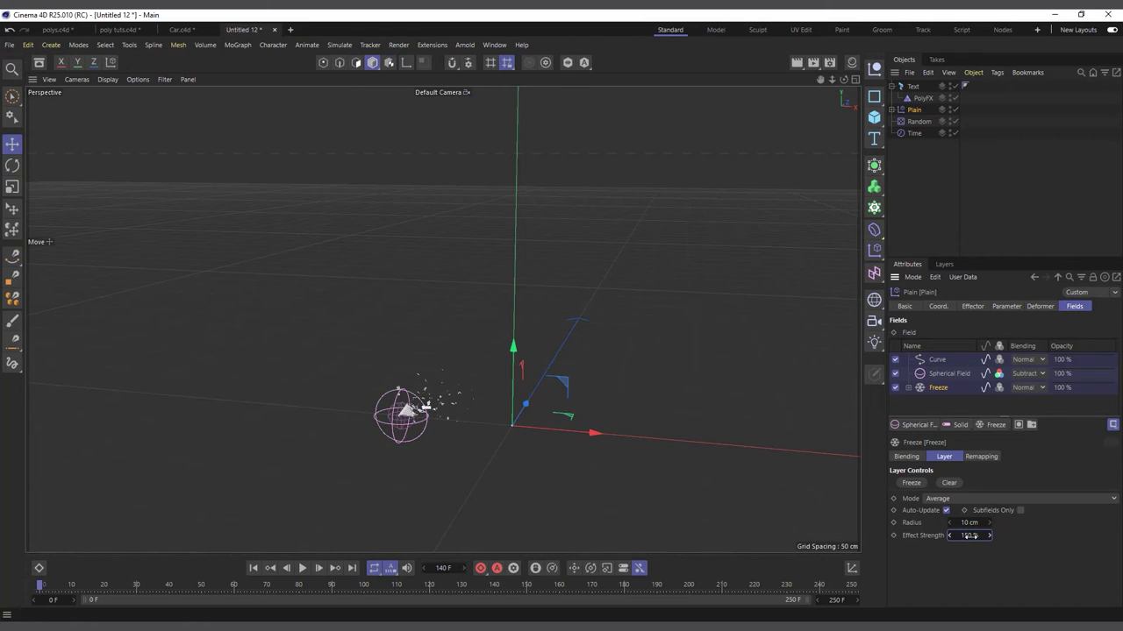
# Set the Effect Strength of the Random effector's Freeze layer to 150%
pyautogui.click(923, 122)
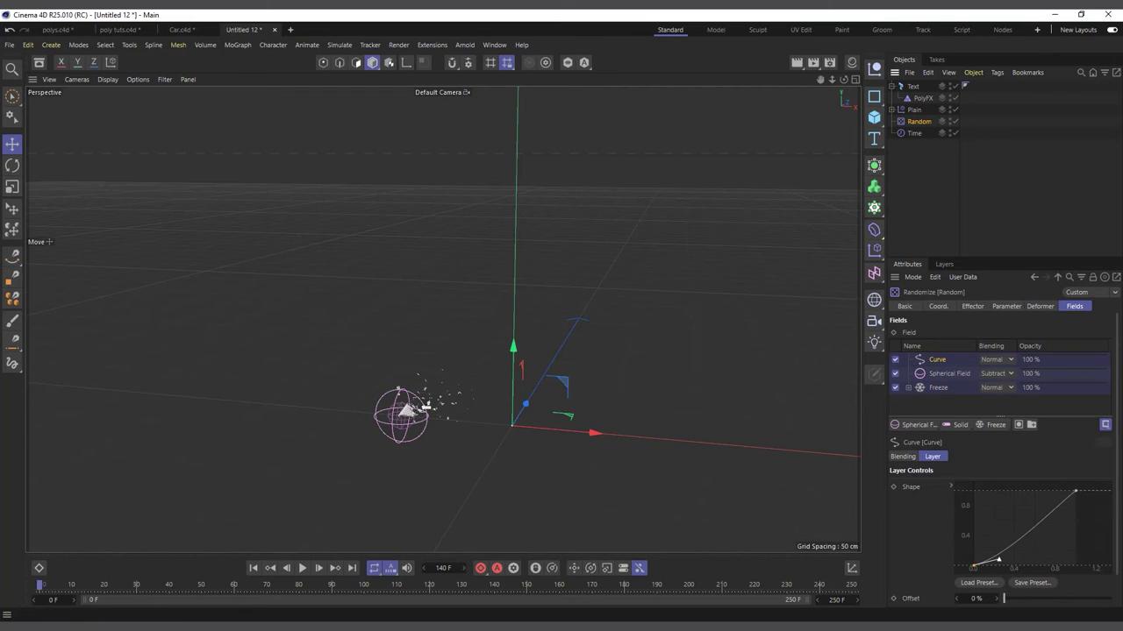
pyautogui.click(938, 388)
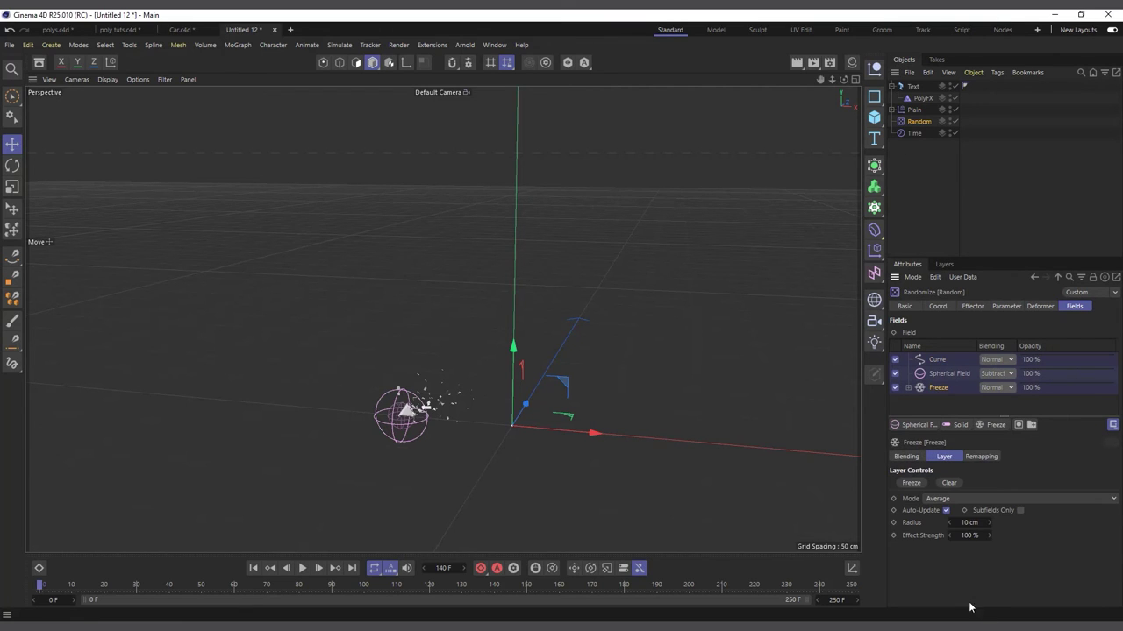
pyautogui.click(969, 536)
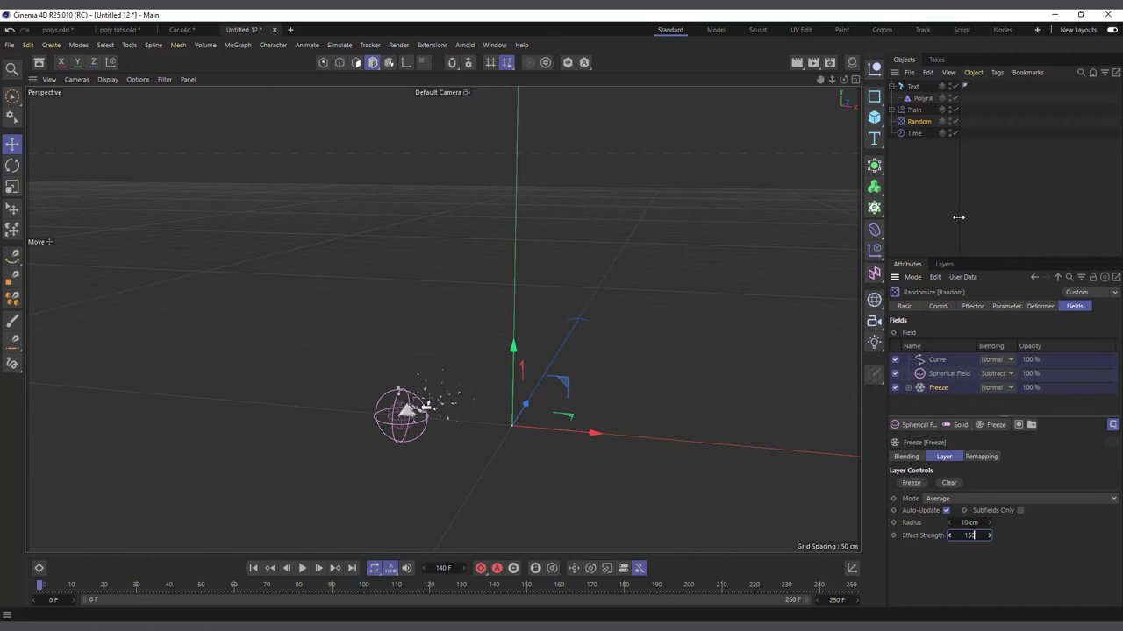
# Set the Effect Strength of the Time effector's Freeze layer to 150% and preview the animation
pyautogui.click(913, 134)
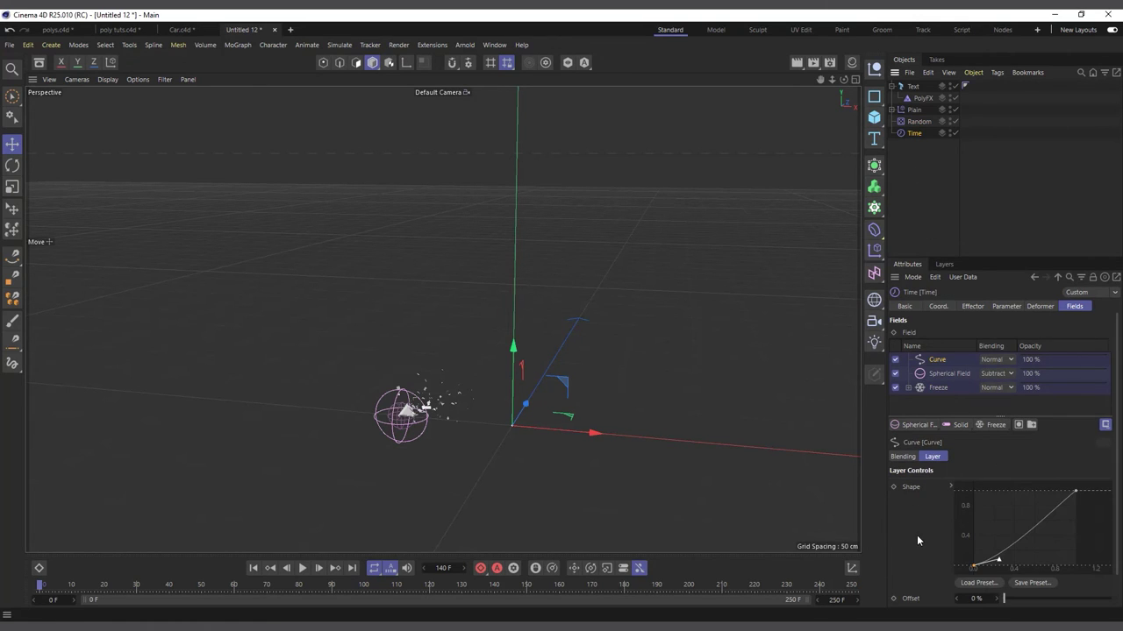
pyautogui.scroll(-1, 917, 541)
pyautogui.click(936, 352)
pyautogui.click(968, 535)
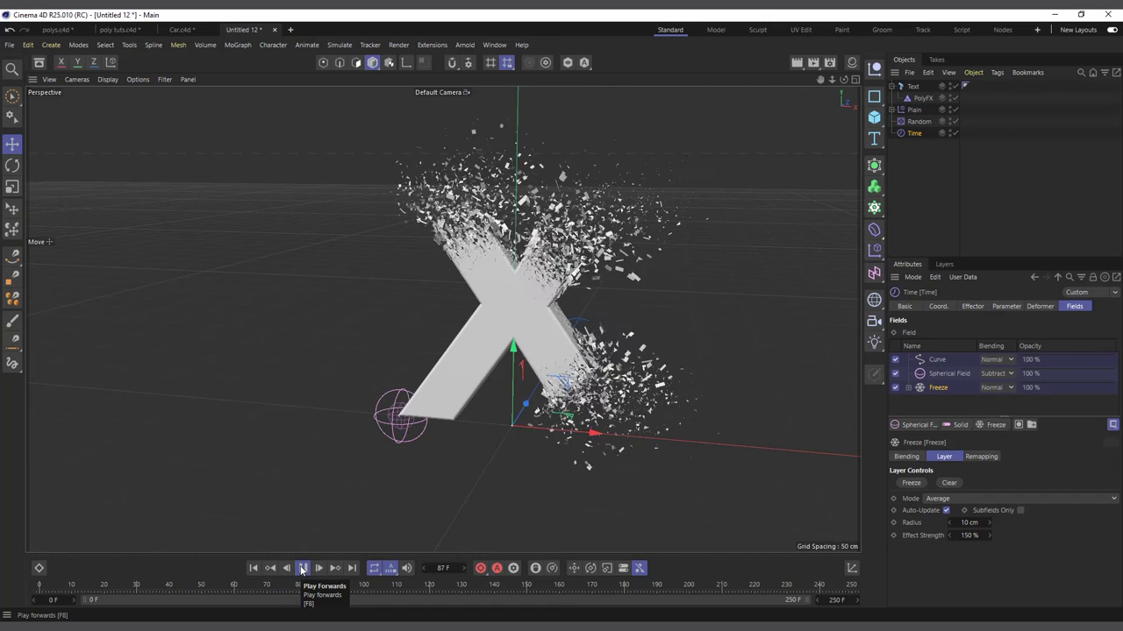
pyautogui.click(298, 568)
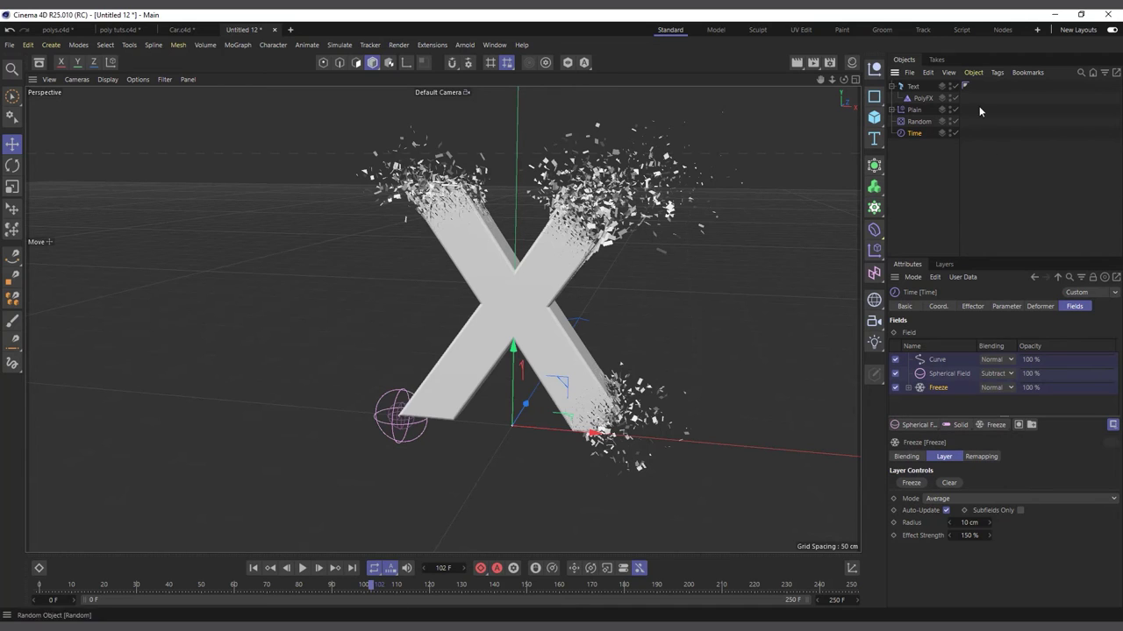
# Add a Delay effector to the PolyFX object and place it below the Time effector in the object hierarchy
pyautogui.click(921, 98)
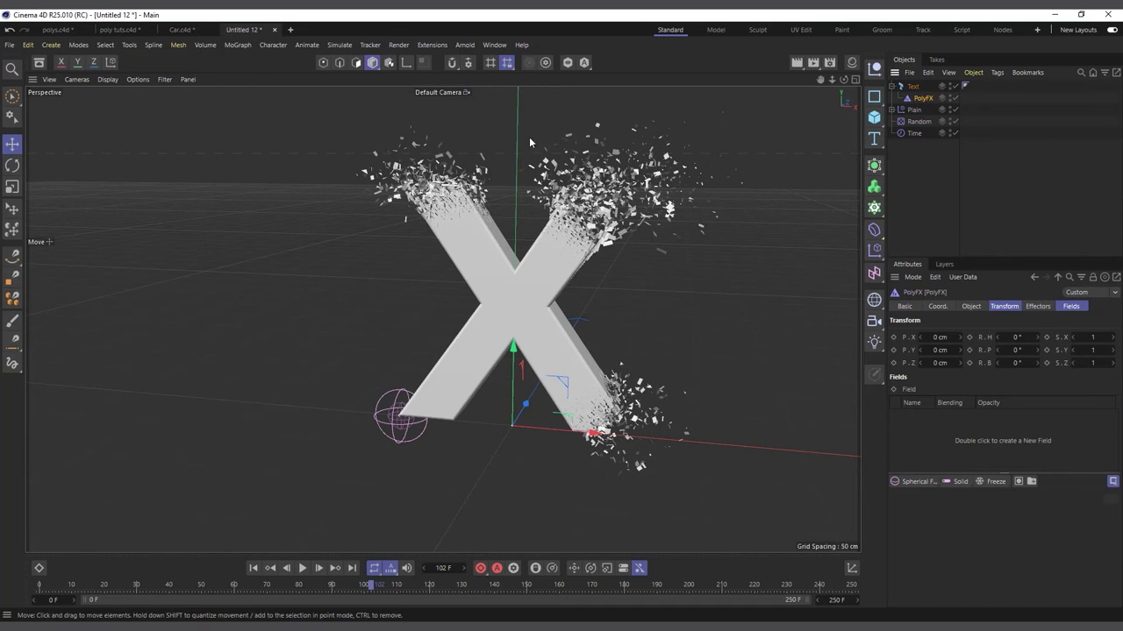
pyautogui.click(235, 45)
pyautogui.moveTo(263, 65)
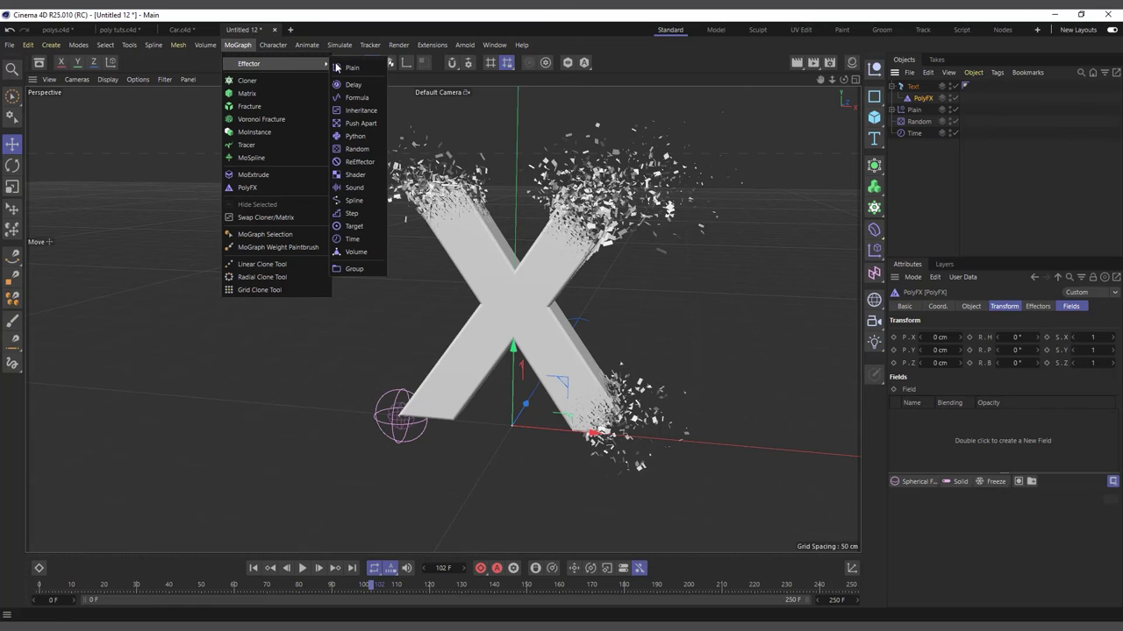
pyautogui.click(355, 86)
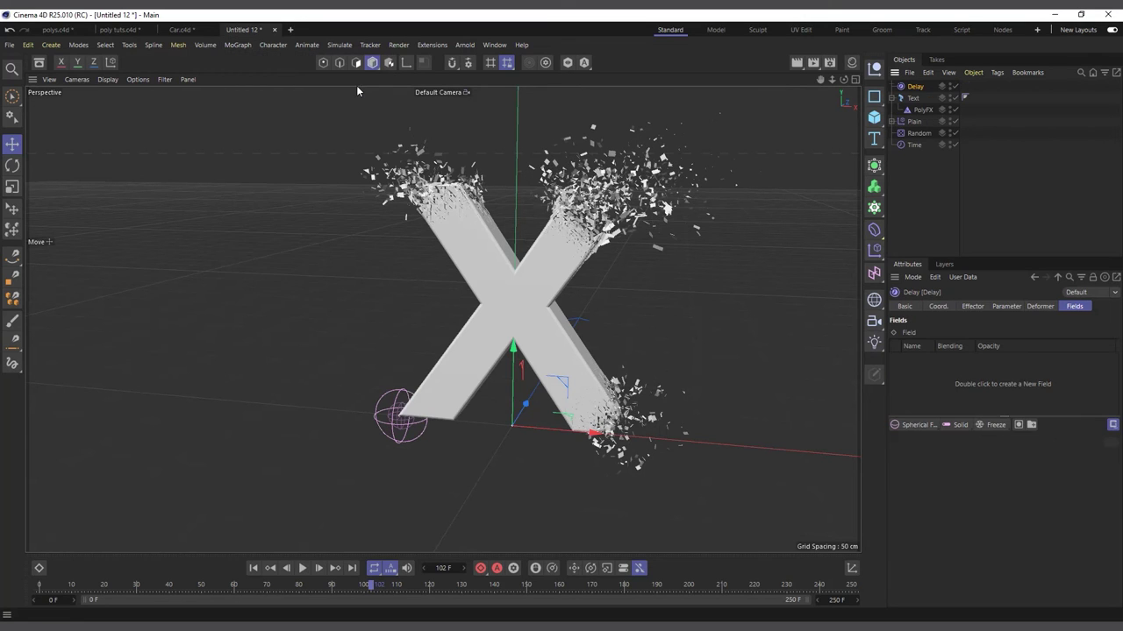
pyautogui.click(922, 112)
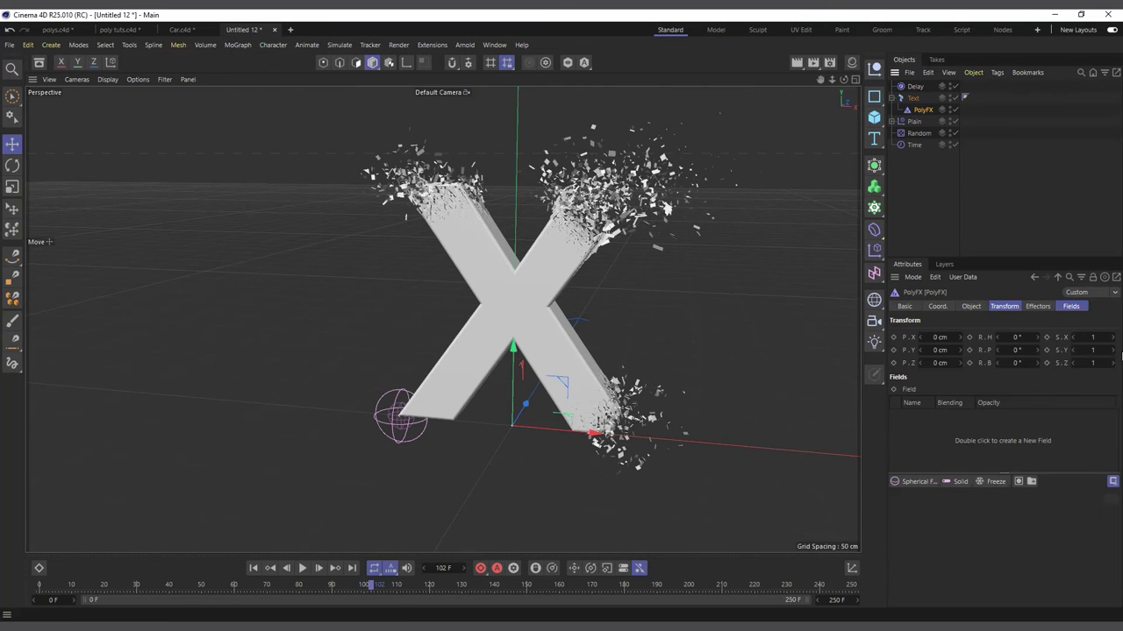
pyautogui.click(1037, 306)
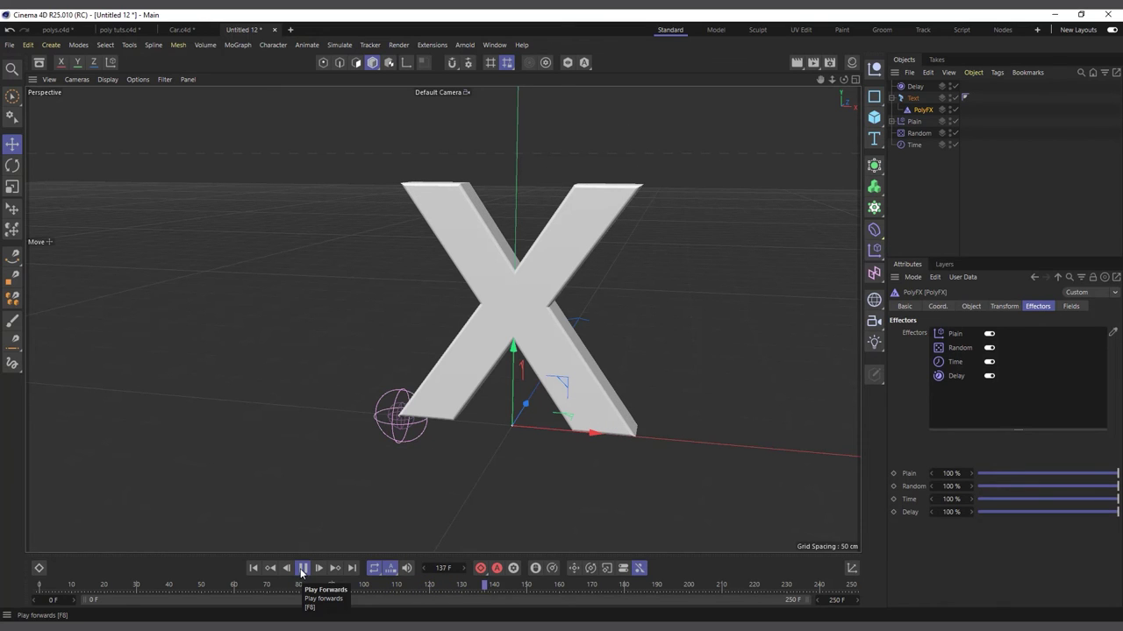
pyautogui.click(252, 569)
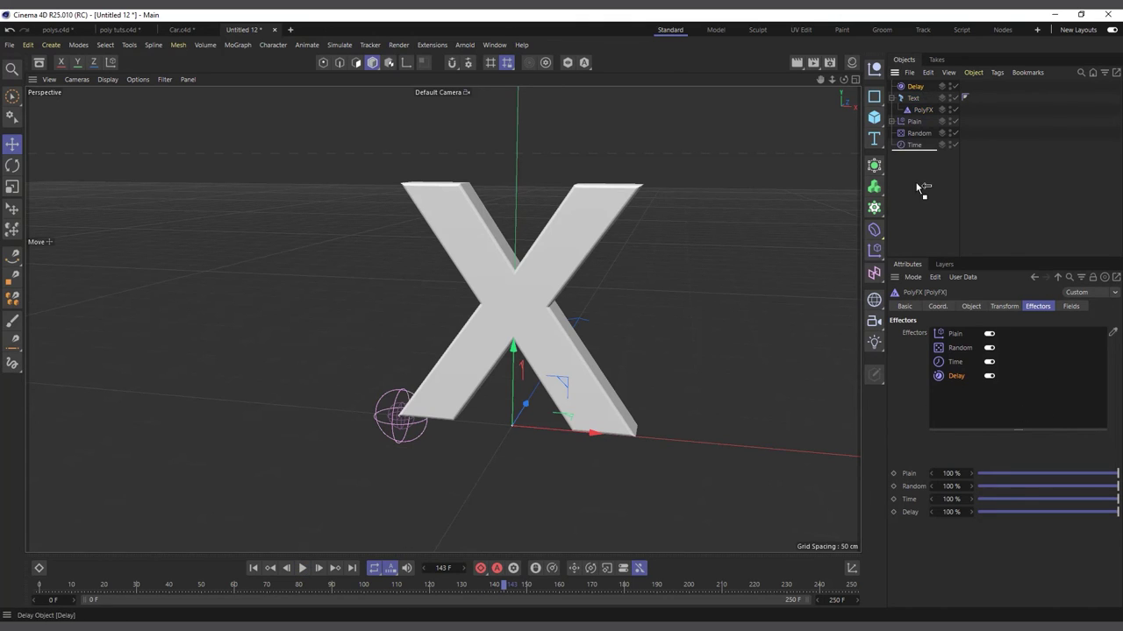
pyautogui.moveTo(920, 178); pyautogui.dragTo(927, 163)
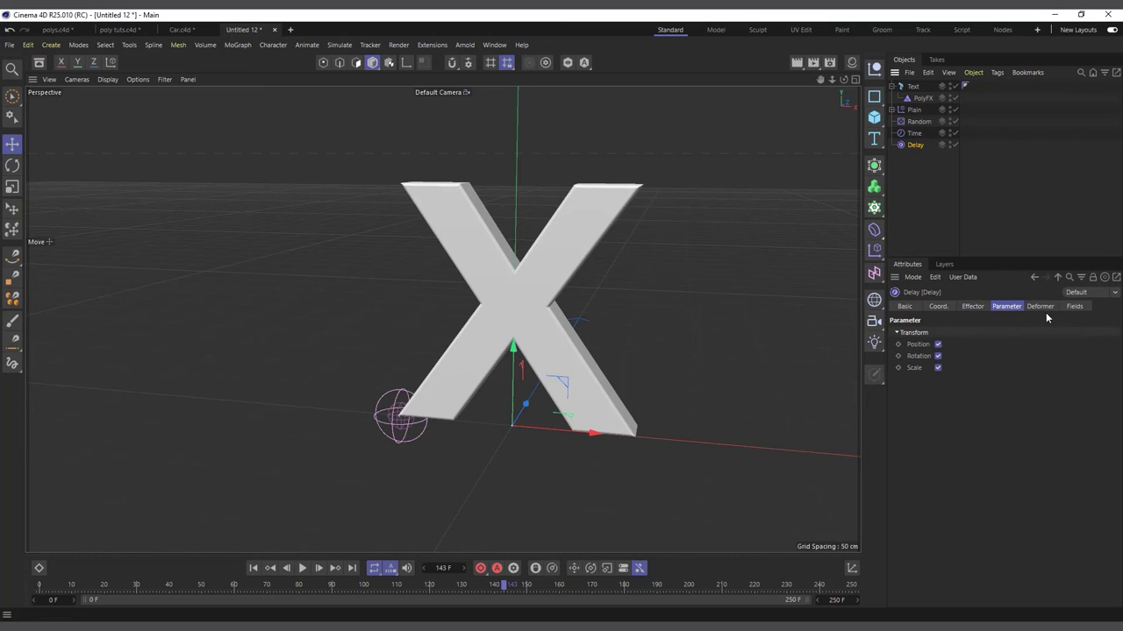
# Set the Delay effector's mode to Spring and its strength to 62%, and rewind the animation to the start
pyautogui.click(973, 306)
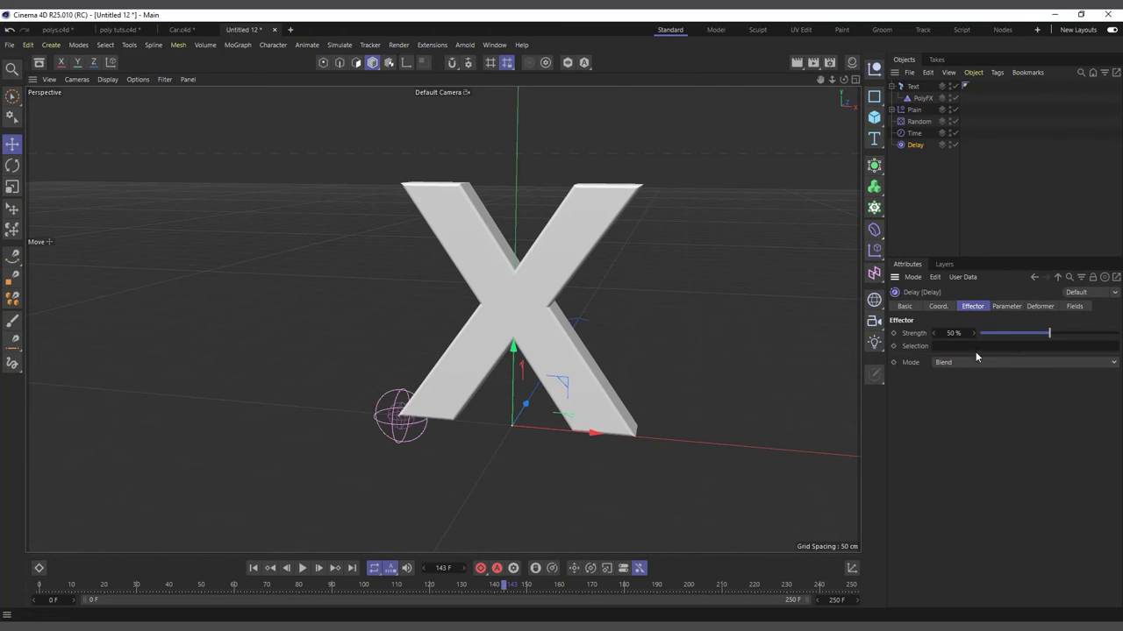
pyautogui.click(973, 362)
pyautogui.click(979, 401)
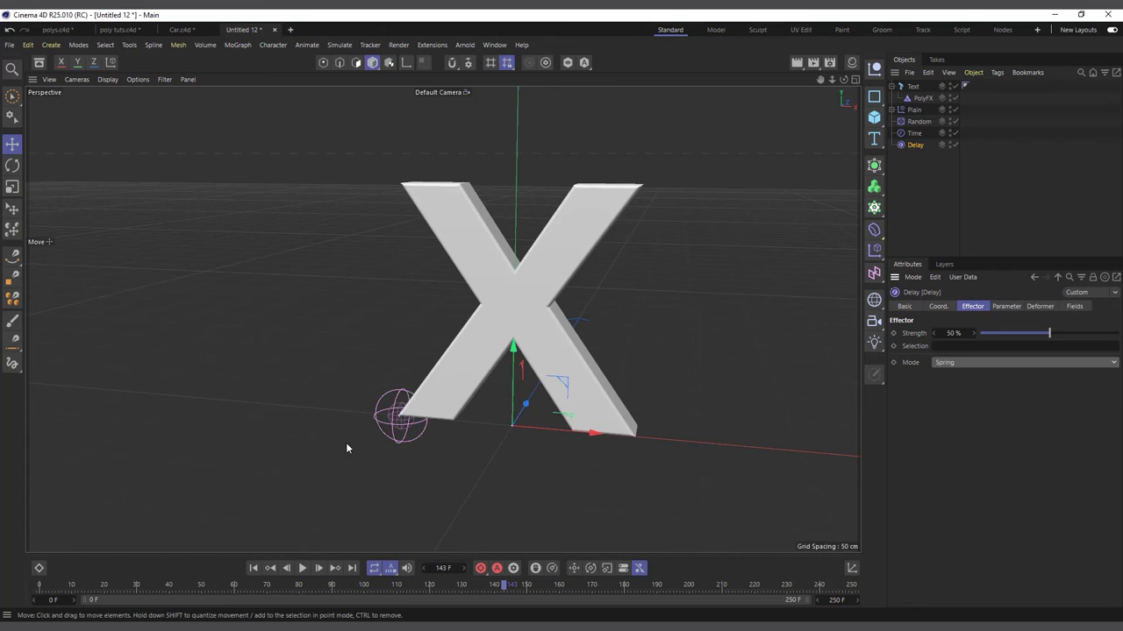
pyautogui.moveTo(1067, 339); pyautogui.dragTo(1062, 335)
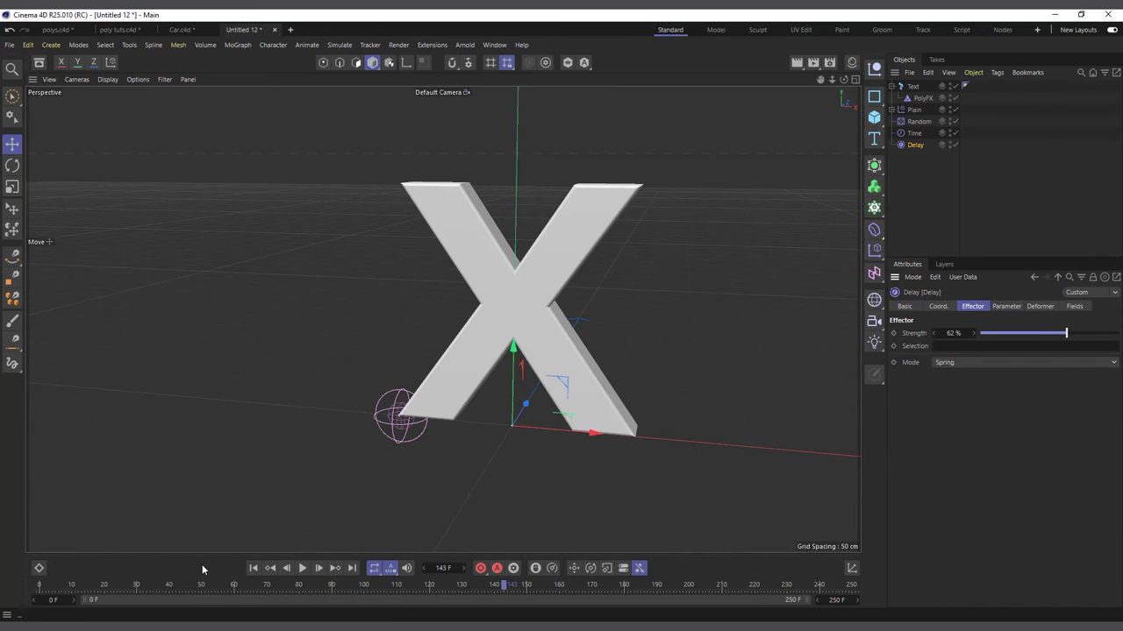
pyautogui.click(254, 568)
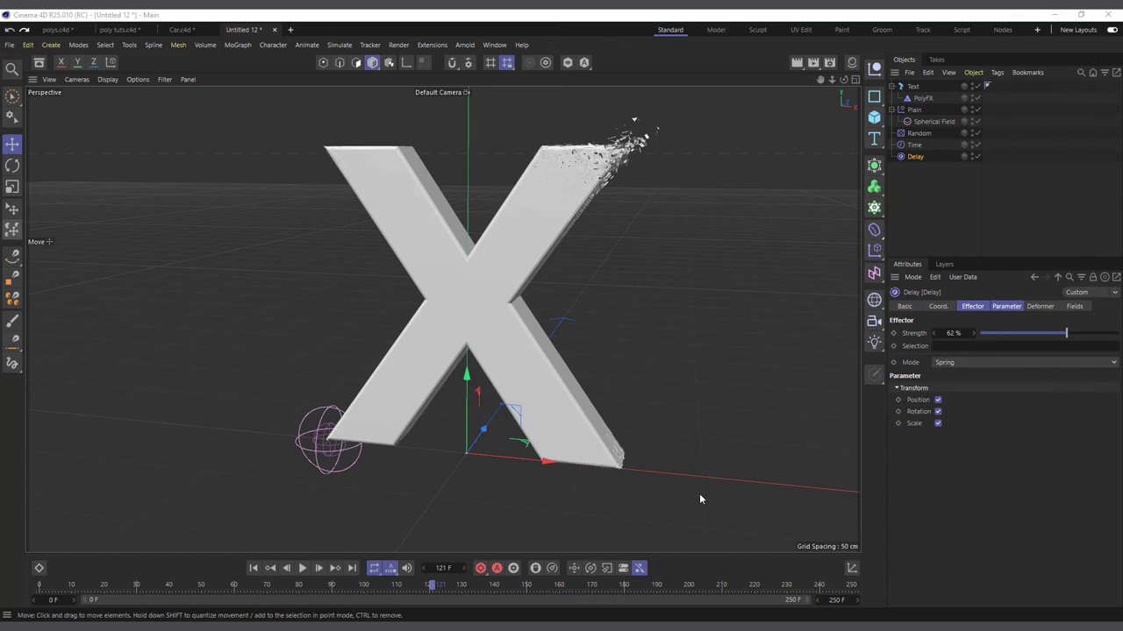
# Change the Text object's letter to L and return the animation to its first frame
pyautogui.click(913, 87)
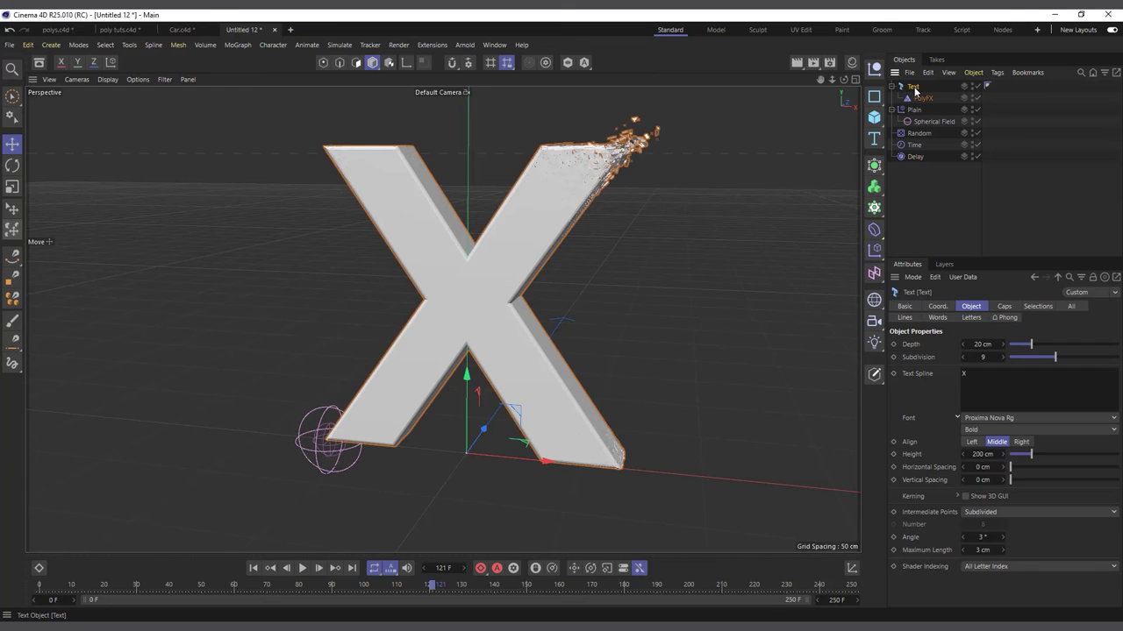
pyautogui.click(985, 378)
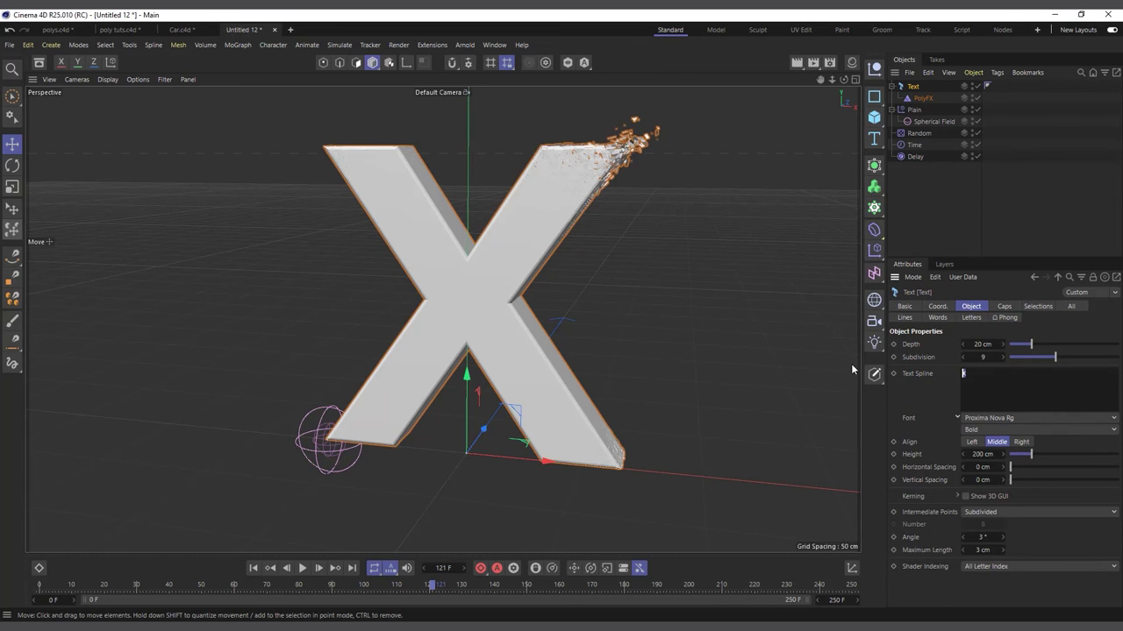
pyautogui.write('L')
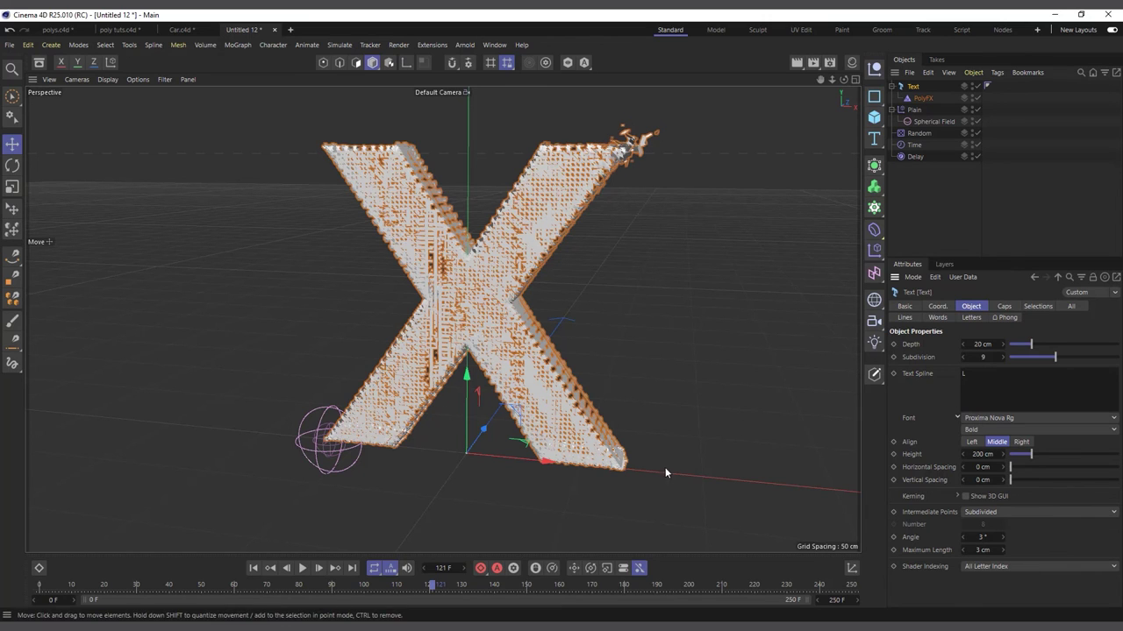
pyautogui.click(254, 568)
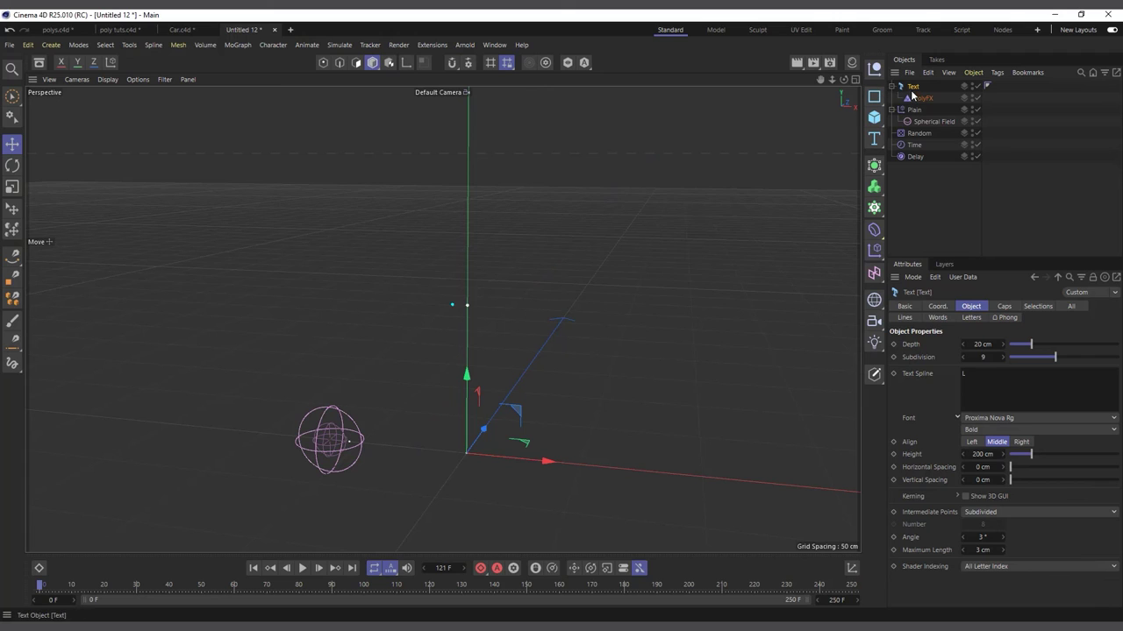
# Move the Spherical Field along the X axis toward the origin to suit the L, and play the animation
pyautogui.click(931, 121)
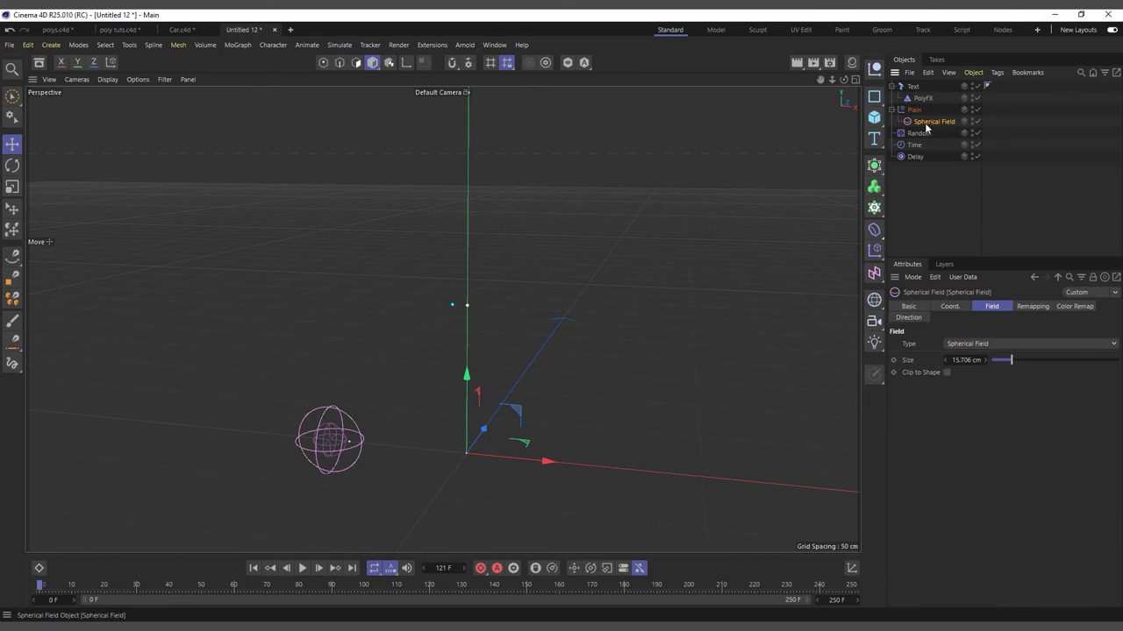
pyautogui.moveTo(388, 451); pyautogui.dragTo(456, 457)
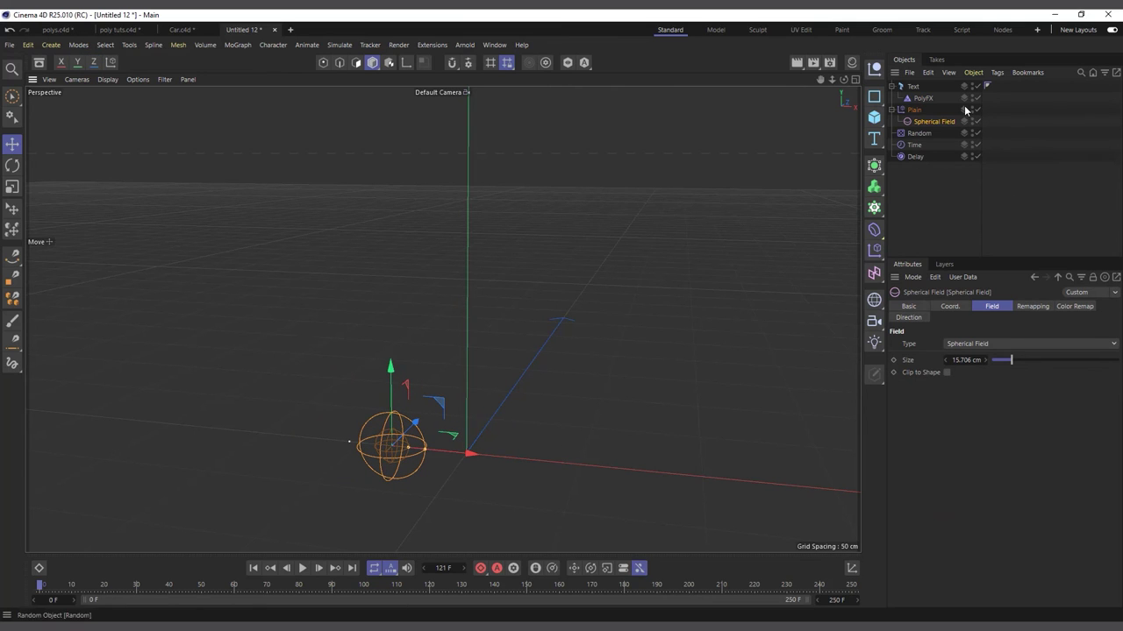
pyautogui.click(303, 569)
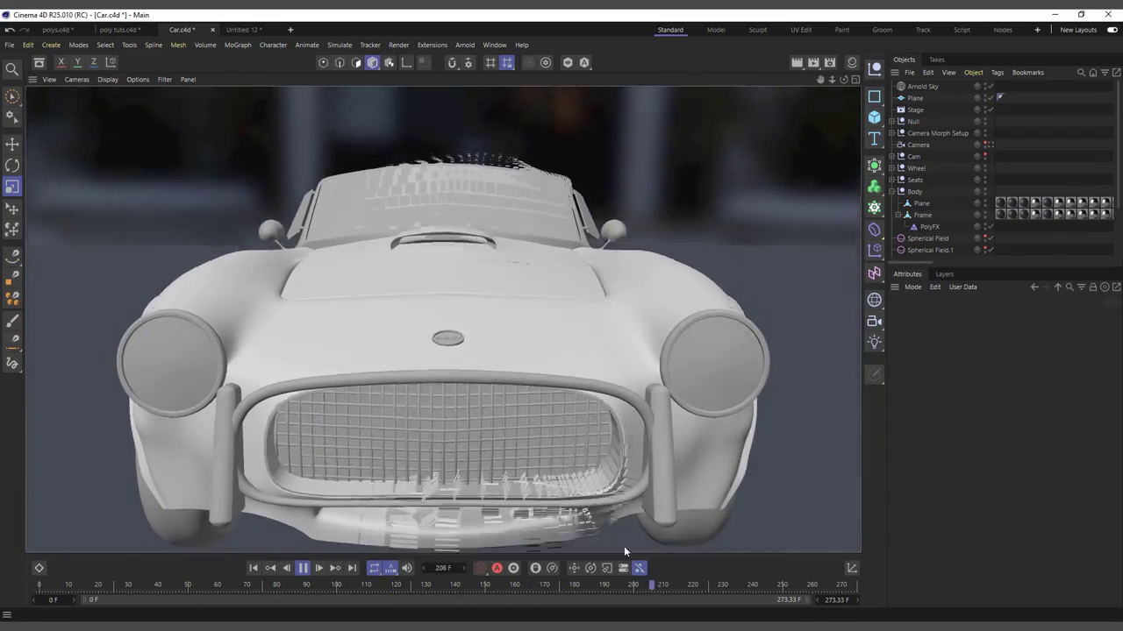
# Play back the PolyFX reveal animation in the Car.c4d project
pyautogui.click(302, 569)
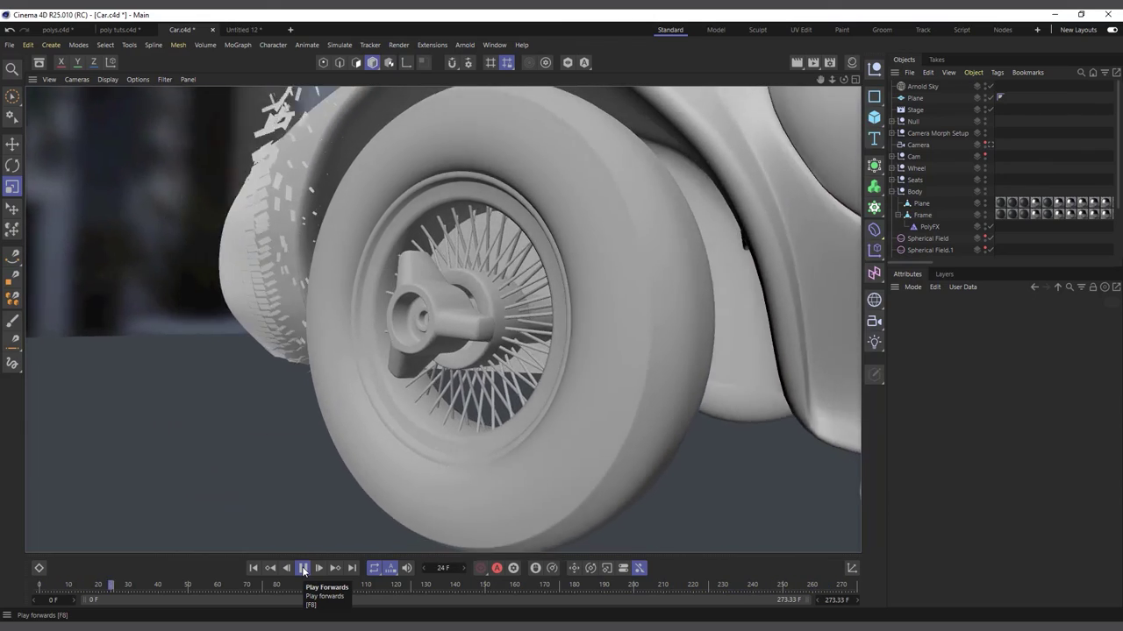